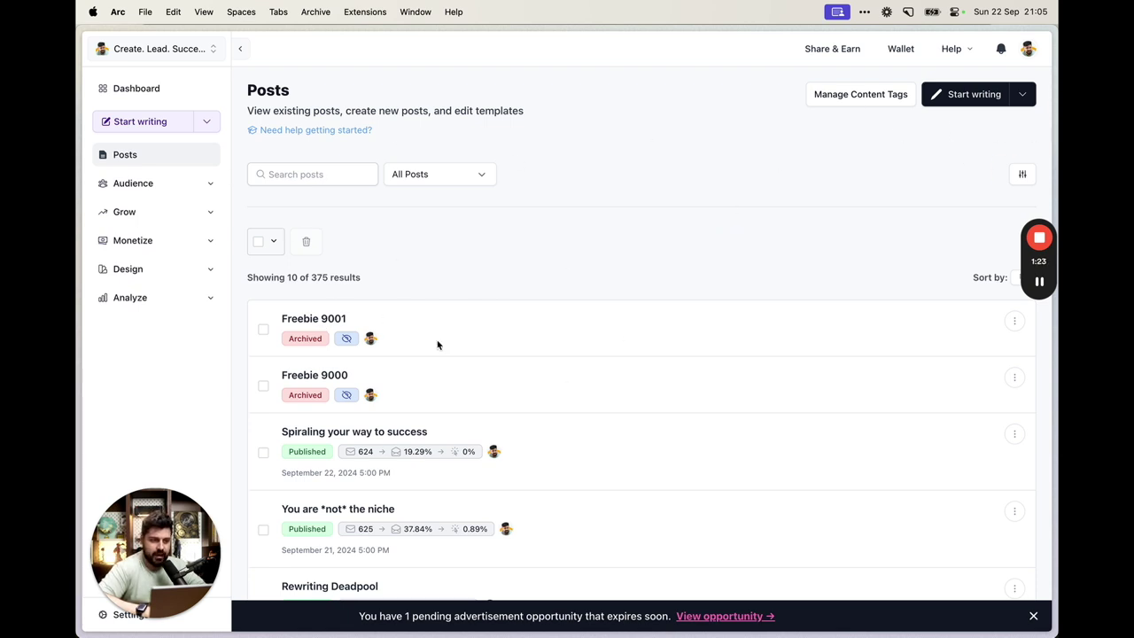
Create a new draft post from the beehiiv Posts list
left_click(950, 98)
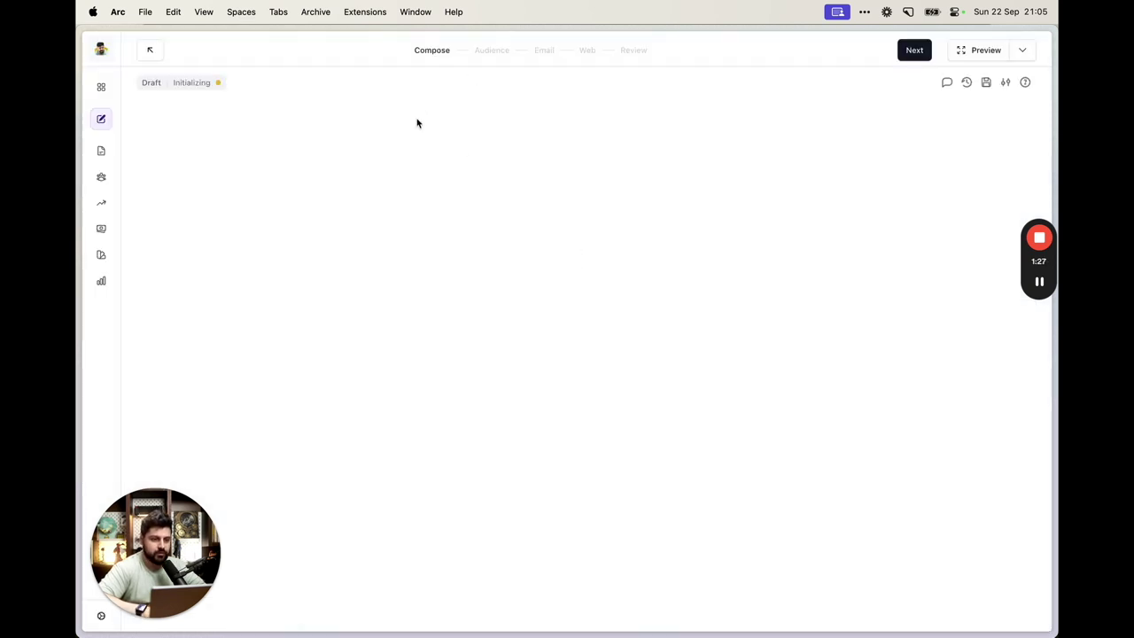
Title the post 'Freebie 3000' with subtitle 'Get this thing Now'
triple_click(447, 176)
type("Freebie 3000")
left_click(421, 200)
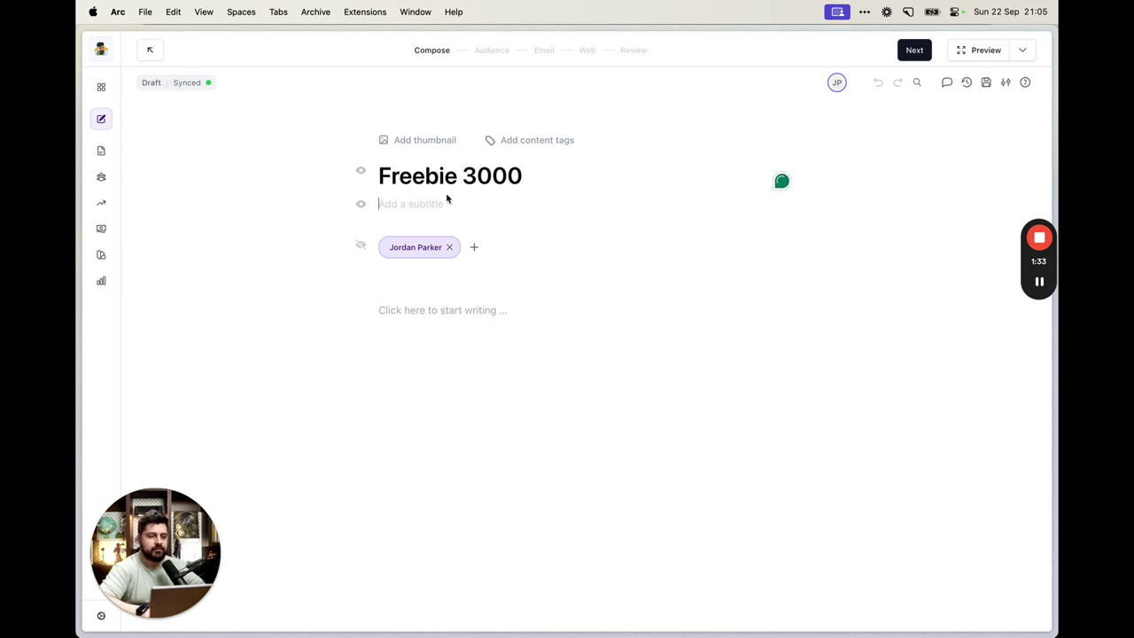
type("Get this thing N")
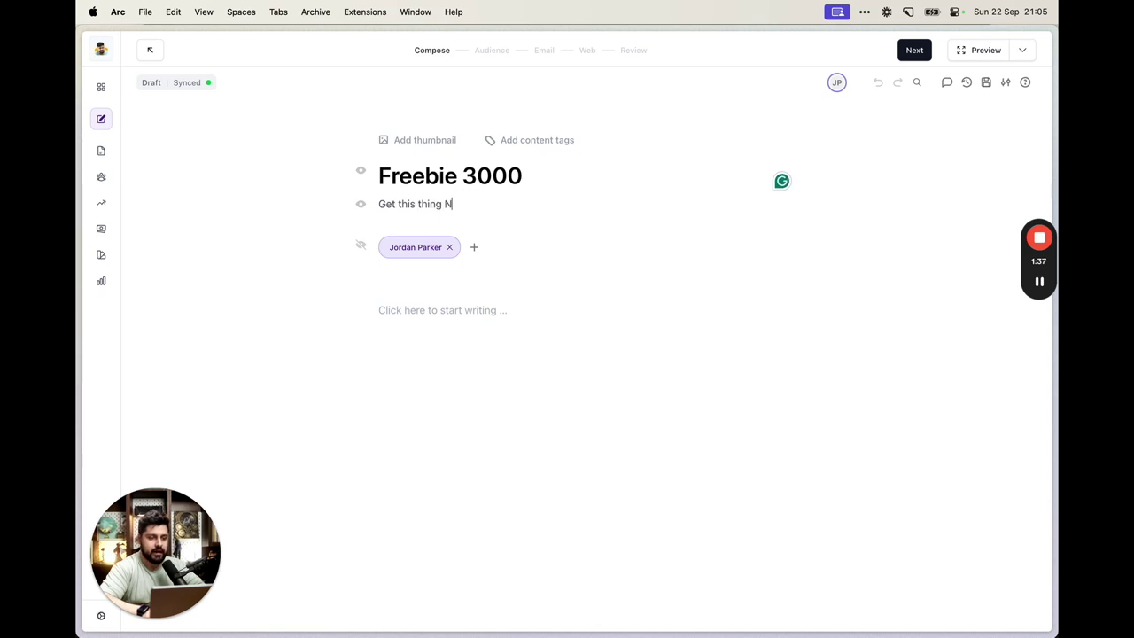
type("ow")
Start the body with 'Hi,' and the line 'Get this, it's cool:'
left_click(438, 301)
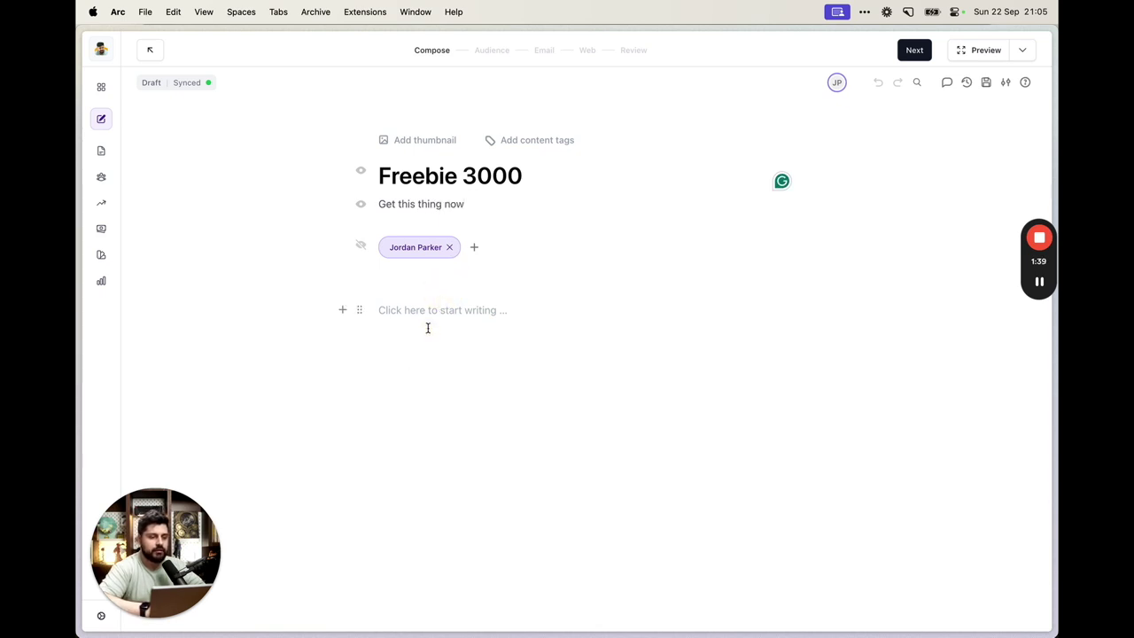
type("Hi,")
key("Return")
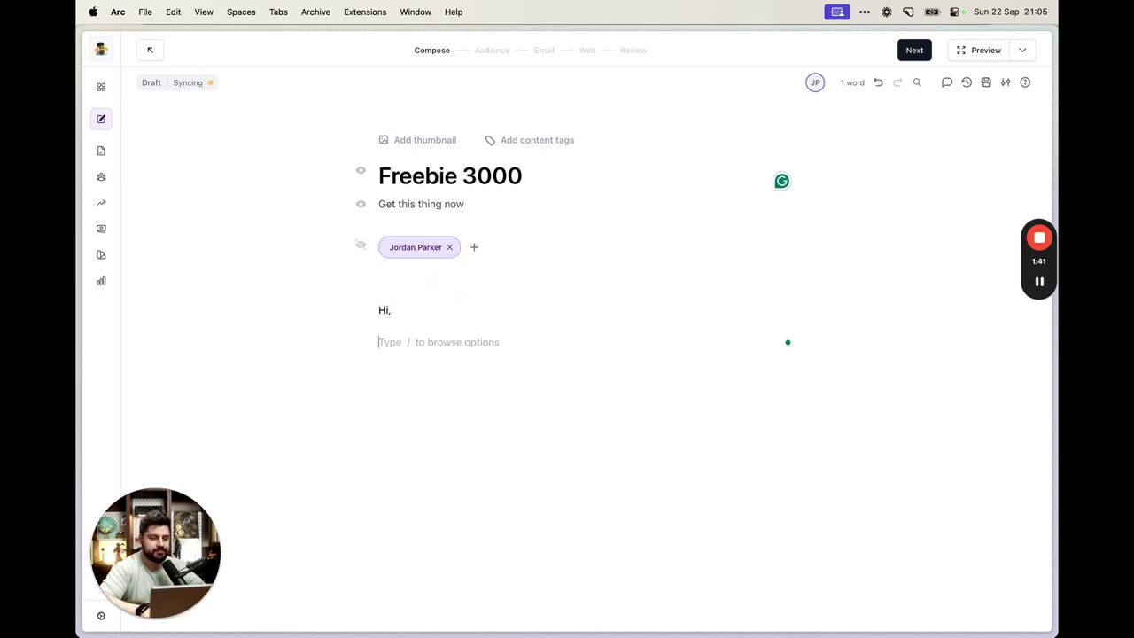
type("Get this, it")
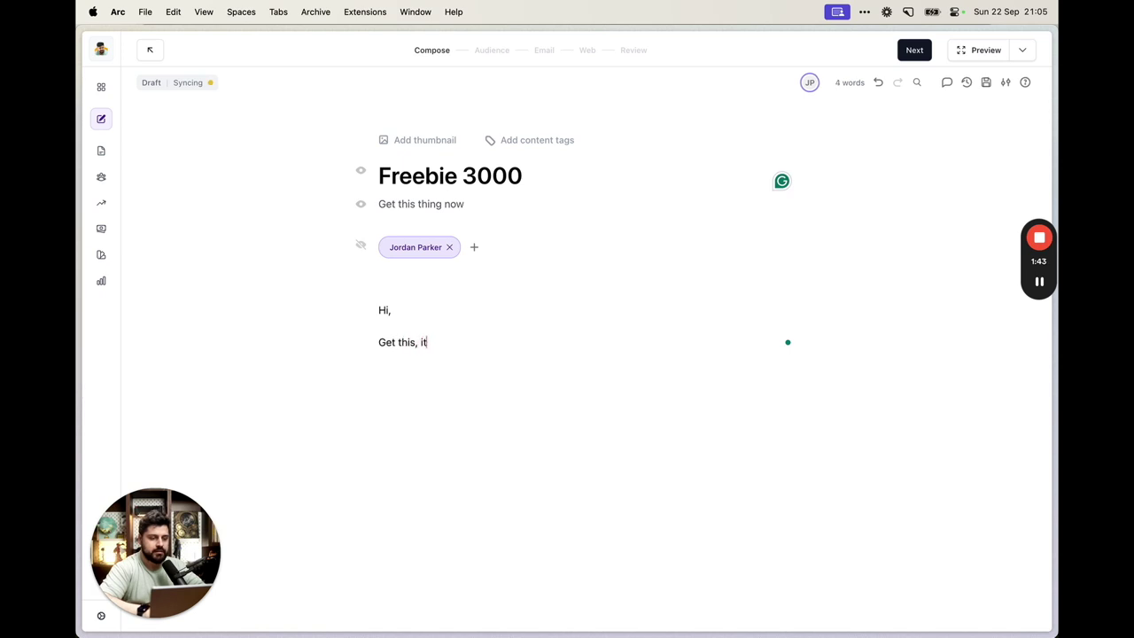
type("'s cool:")
key("Return")
Add a three-item numbered list of reasons followed by a 'Here's a link:' line
type("Reass")
type("1.")
key("super+Right")
key("Return")
key("shift+Up")
key("super+c")
key("Down")
key("super+v")
key("BackSpace")
type("2")
key("Return")
key("super+v")
key("BackSpace")
type("3")
key("Return")
key("Return")
type("Here's al inink:")
key("Return")
Insert a button labelled 'Get my freebie 3000' and clear its existing link
scroll(703, 347, "down", 2)
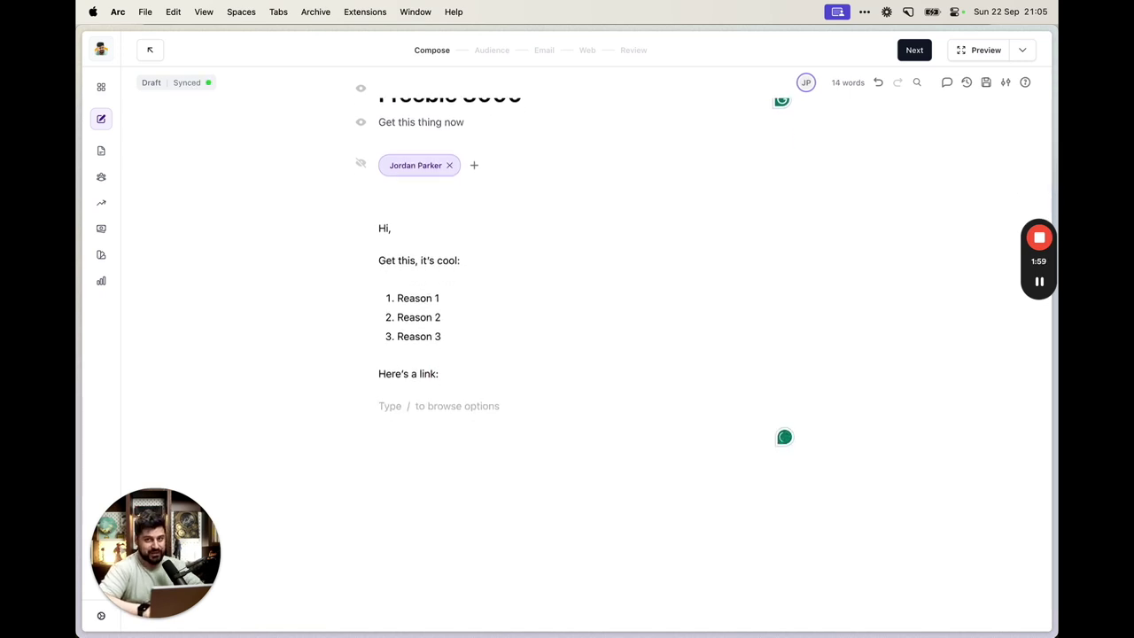
type("/but")
key("Return")
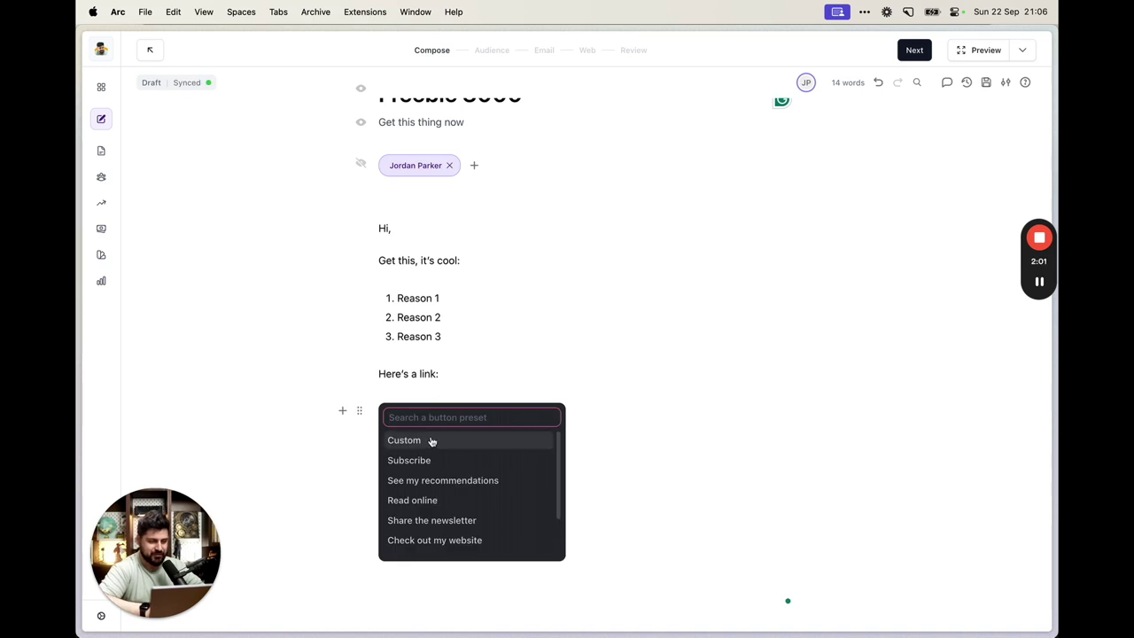
left_click(429, 459)
double_click(413, 416)
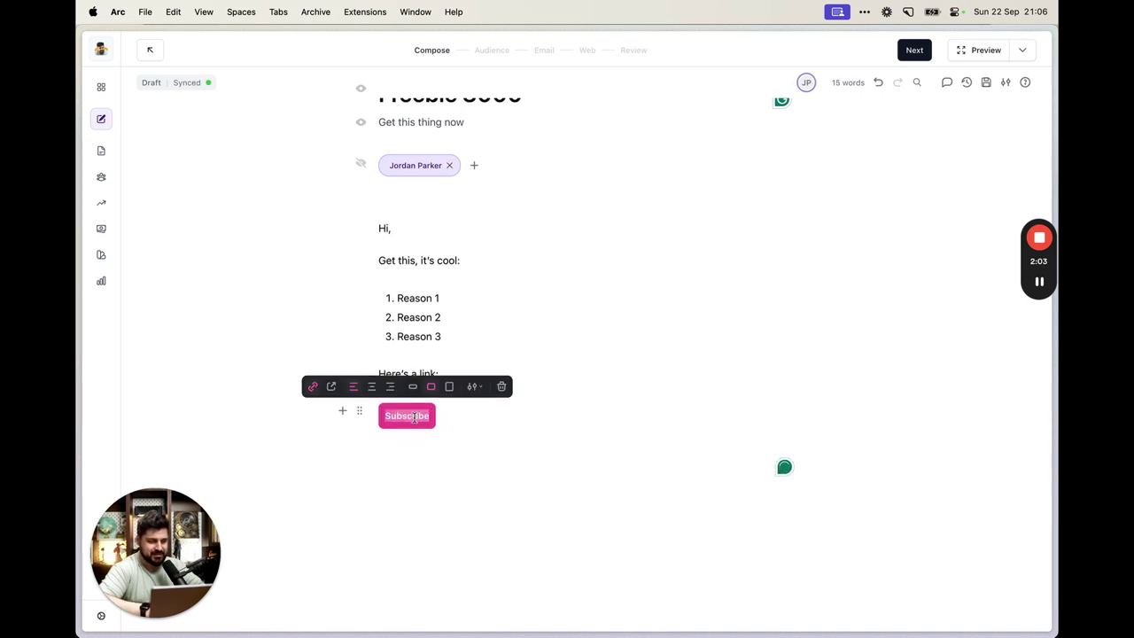
type("Get my")
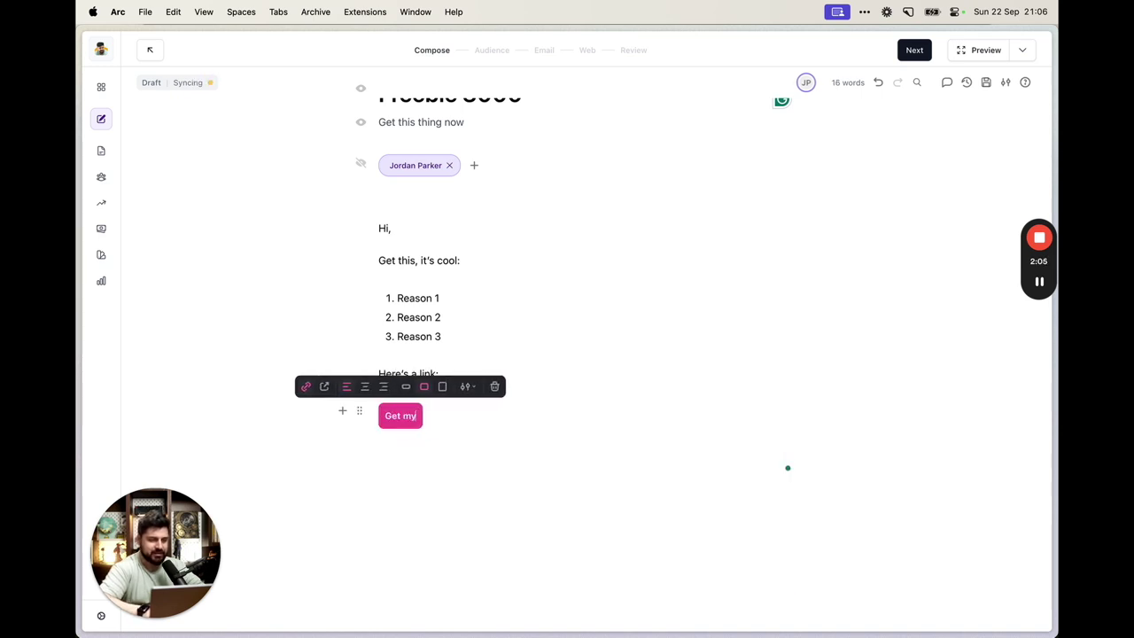
type(" freebie 3000")
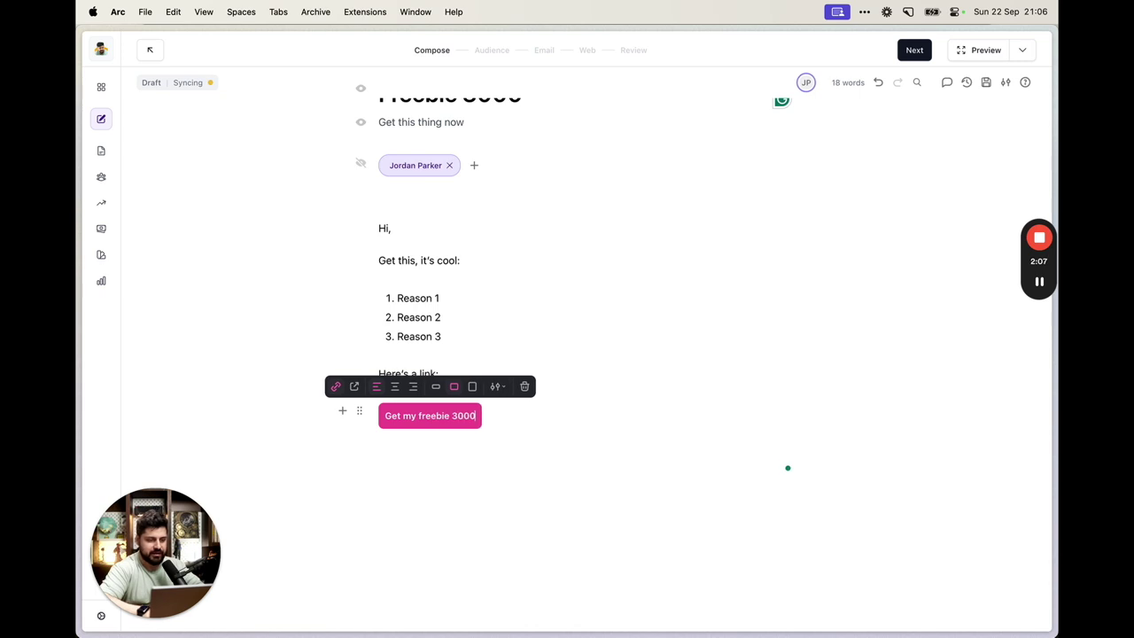
left_click(336, 386)
left_click(393, 386)
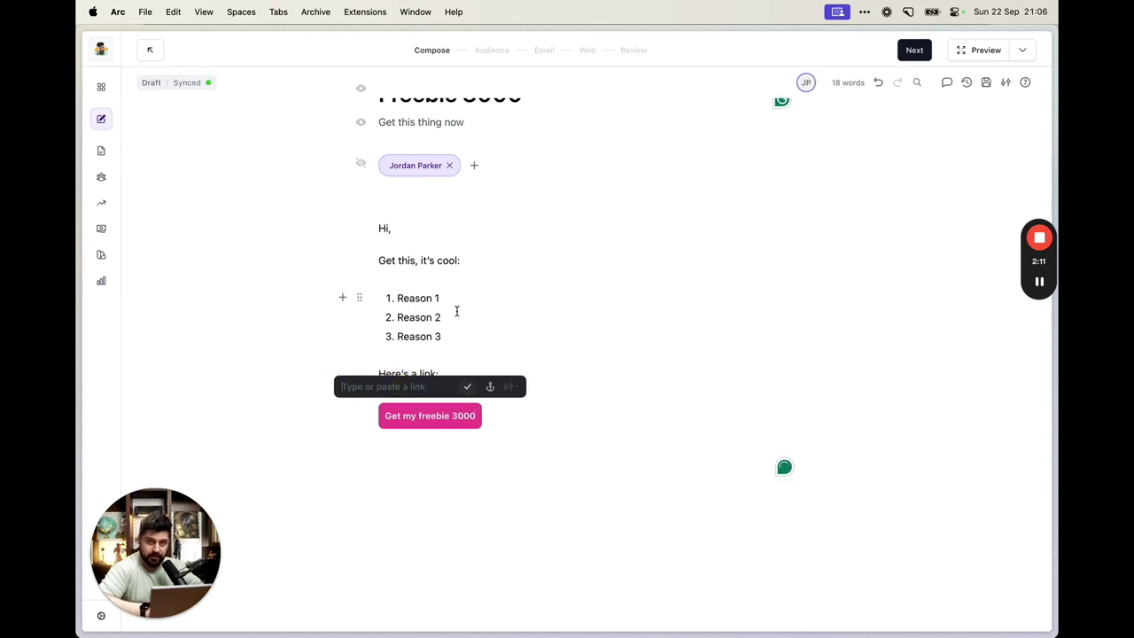
key("alt+tab")
Unpublish the Notion Lead Magnet page, then publish it to the web again
left_click(558, 301)
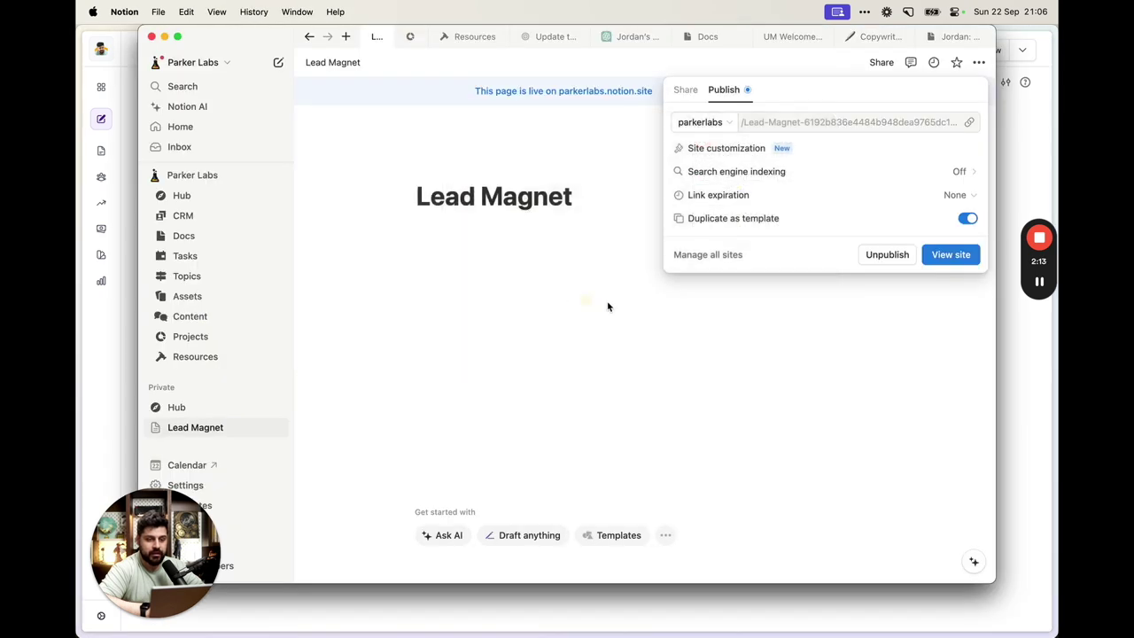
left_click(605, 212)
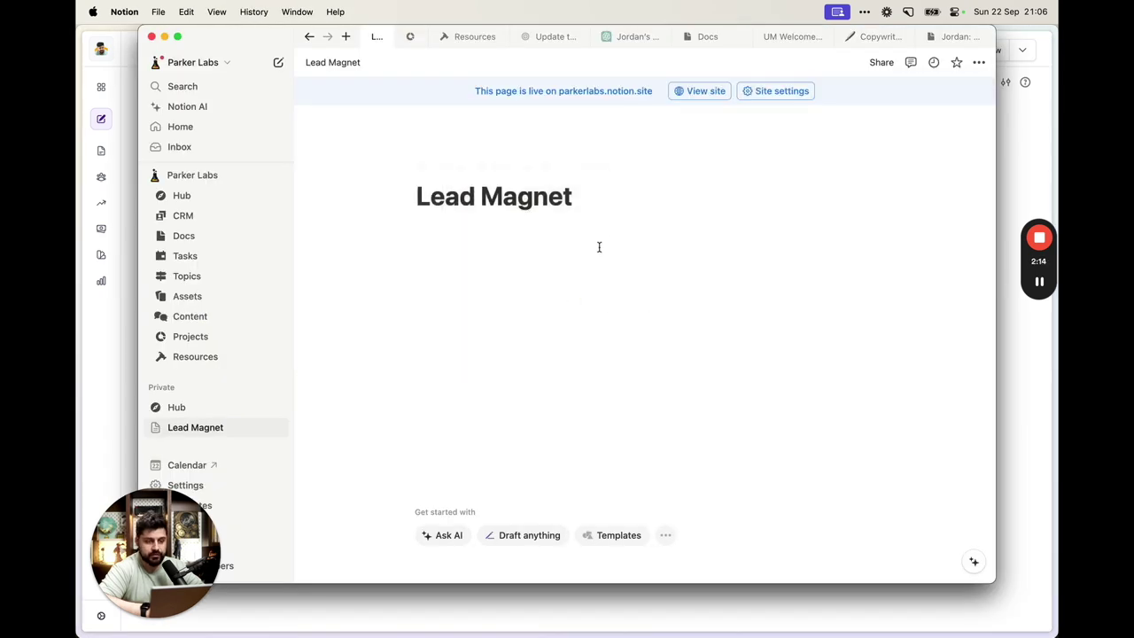
left_click(881, 62)
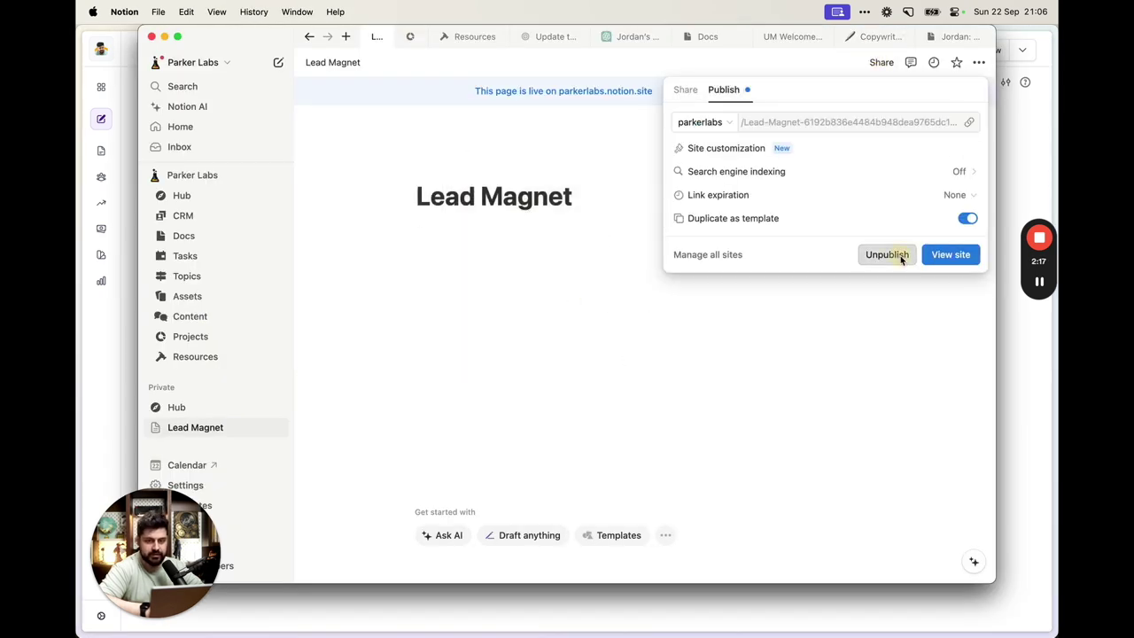
left_click(888, 256)
left_click(685, 90)
left_click(532, 256)
left_click(879, 62)
left_click(723, 89)
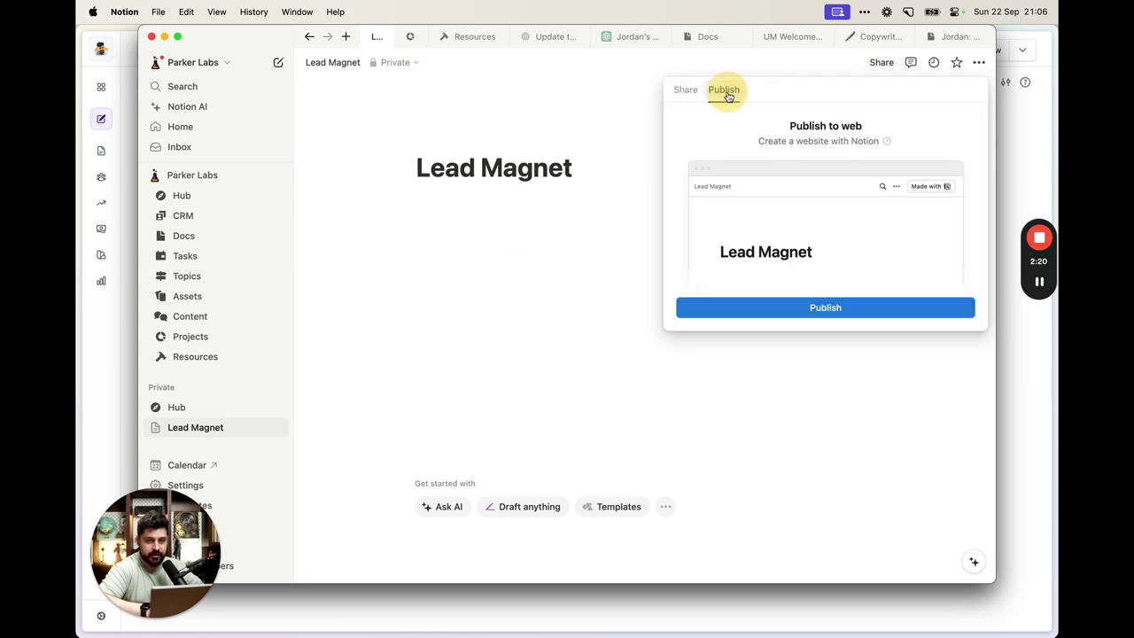
left_click(811, 316)
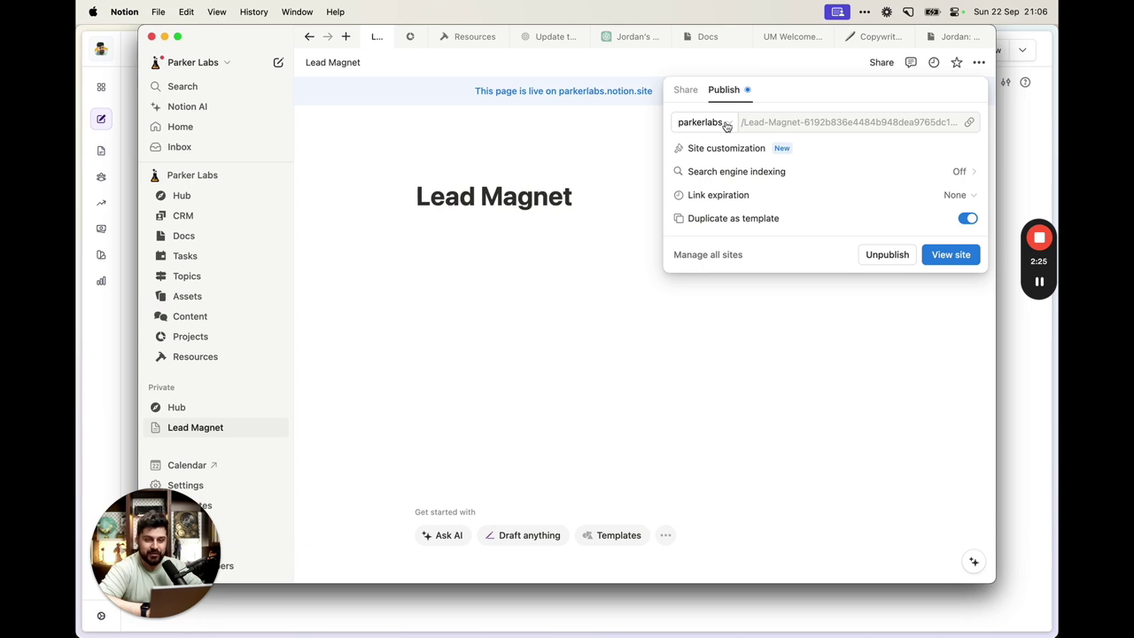
Copy the Lead Magnet page's public web link
left_click(969, 121)
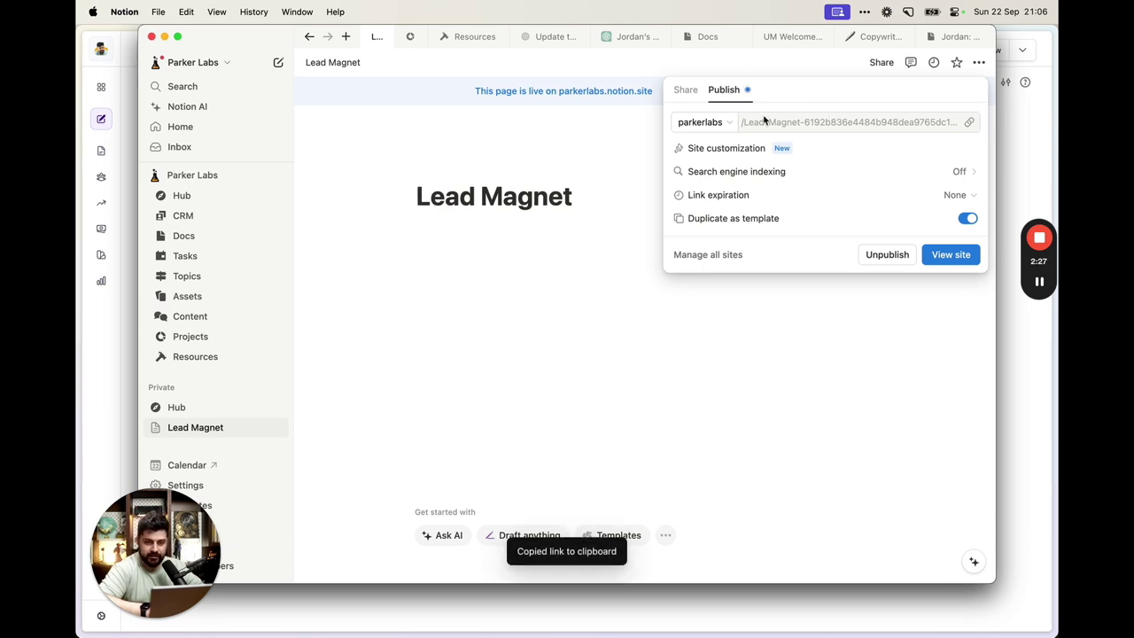
left_click(686, 90)
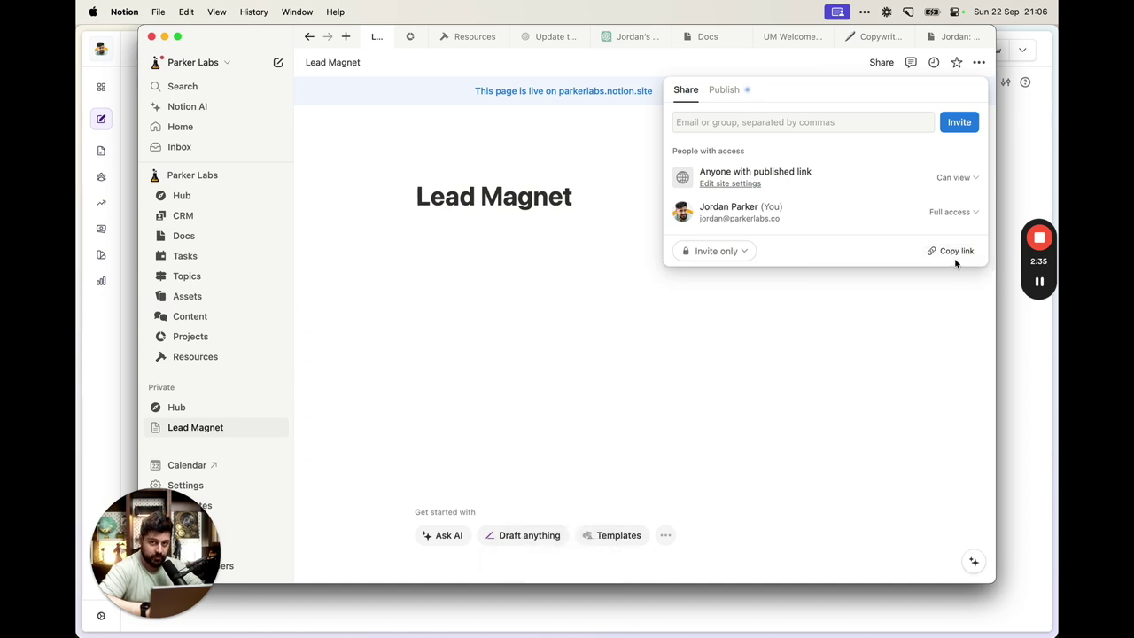
left_click(742, 93)
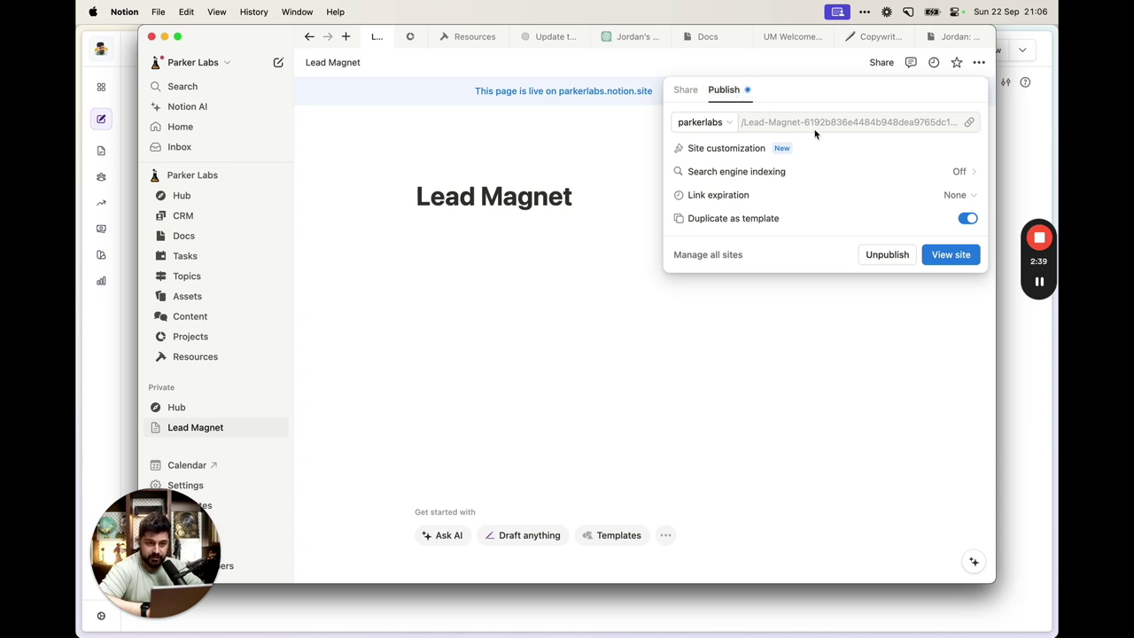
left_click(971, 124)
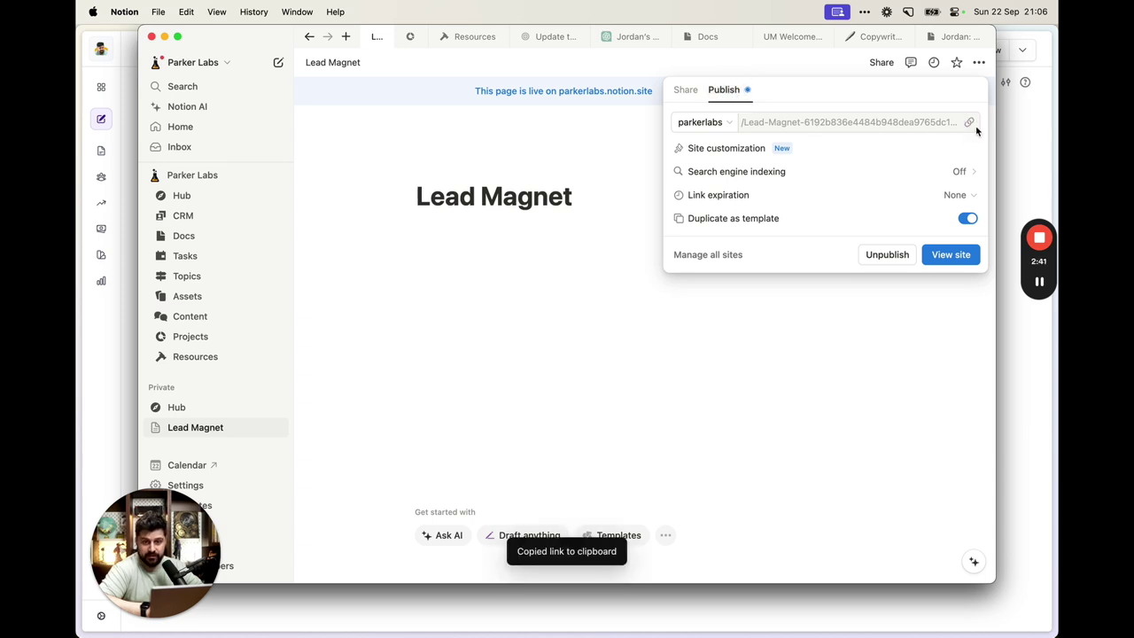
Load the copied public link in a new browser tab to confirm it's live
left_click(1035, 421)
key("super+t")
key("super+v")
key("Return")
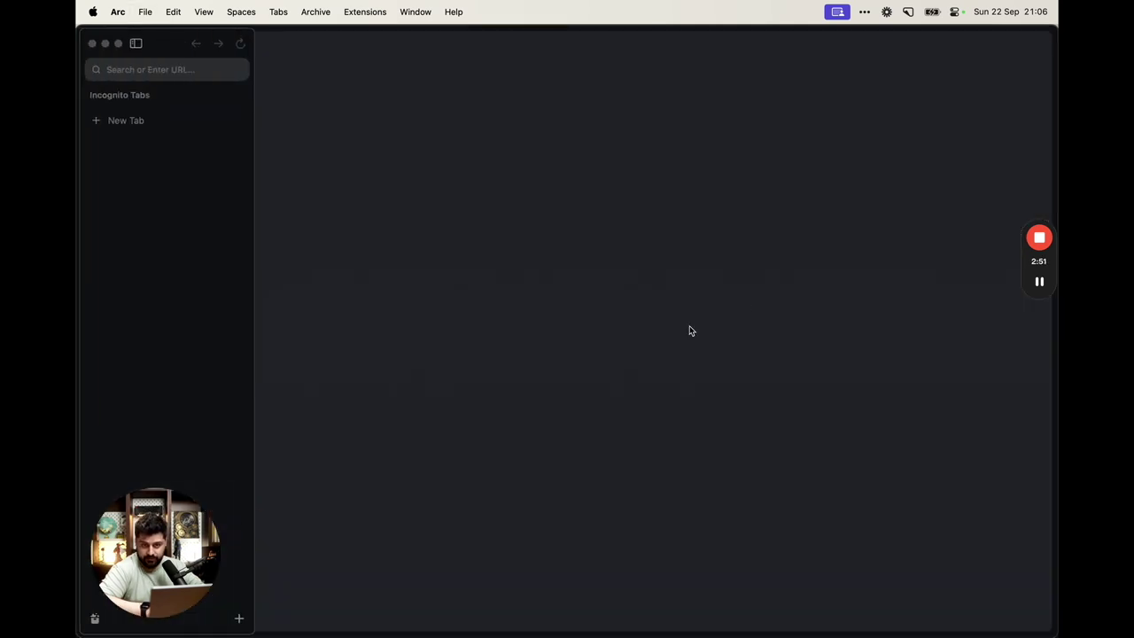
Close the public Lead Magnet tab and return to the Freebie 3000 editor window
key("ctrl+Up")
left_click(721, 308)
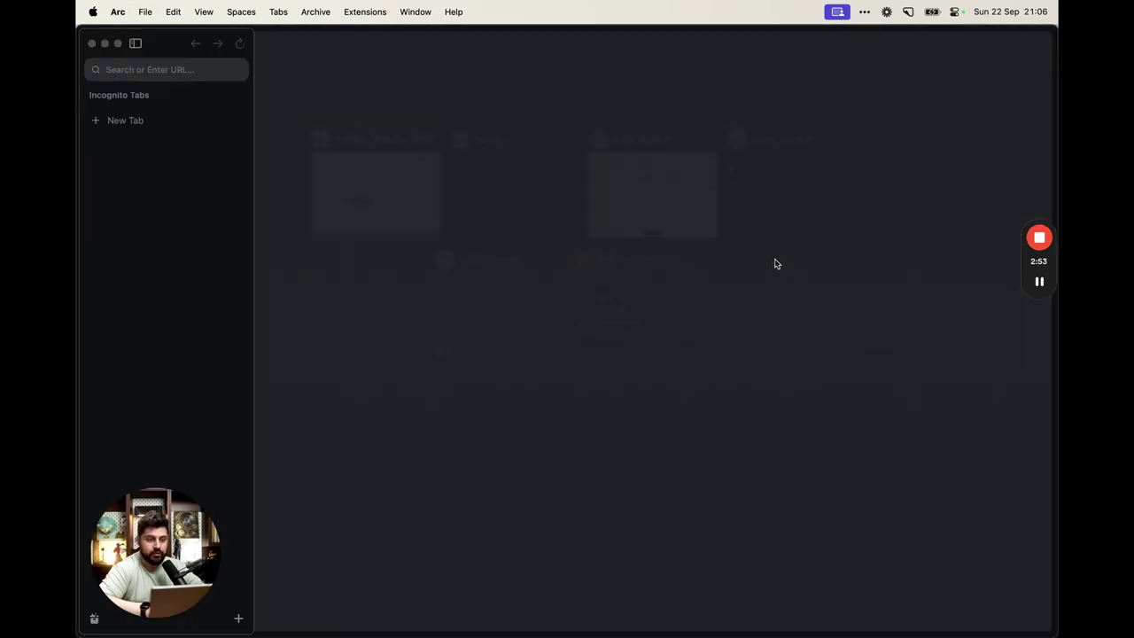
key("alt+Tab")
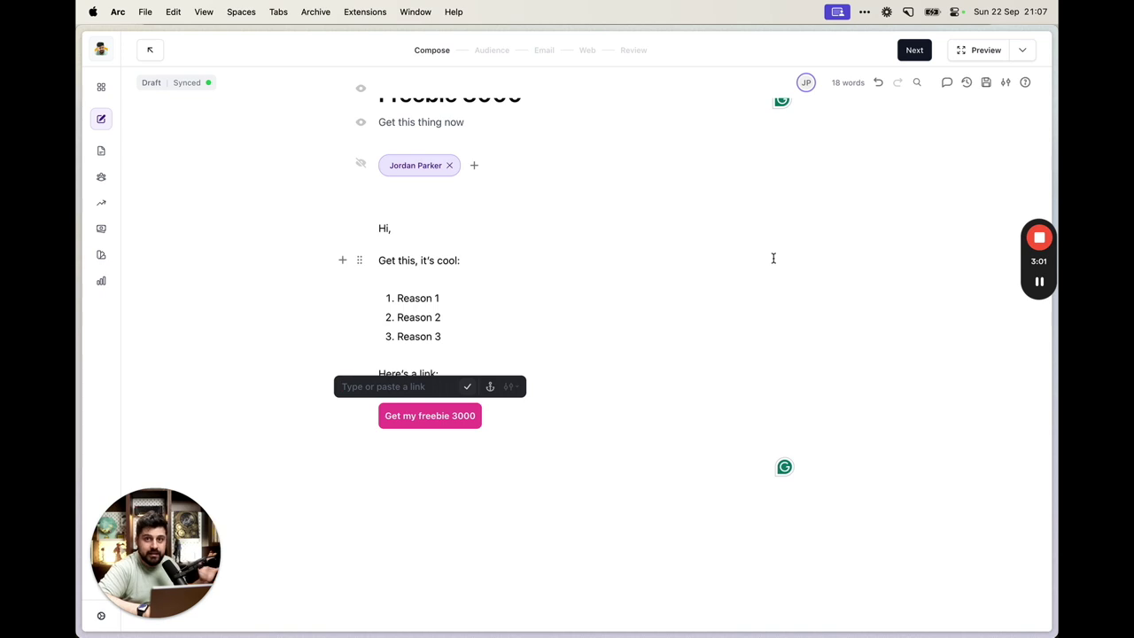
Set the Notion Lead Magnet URL as the button's link and advance to Audience
key("super+v")
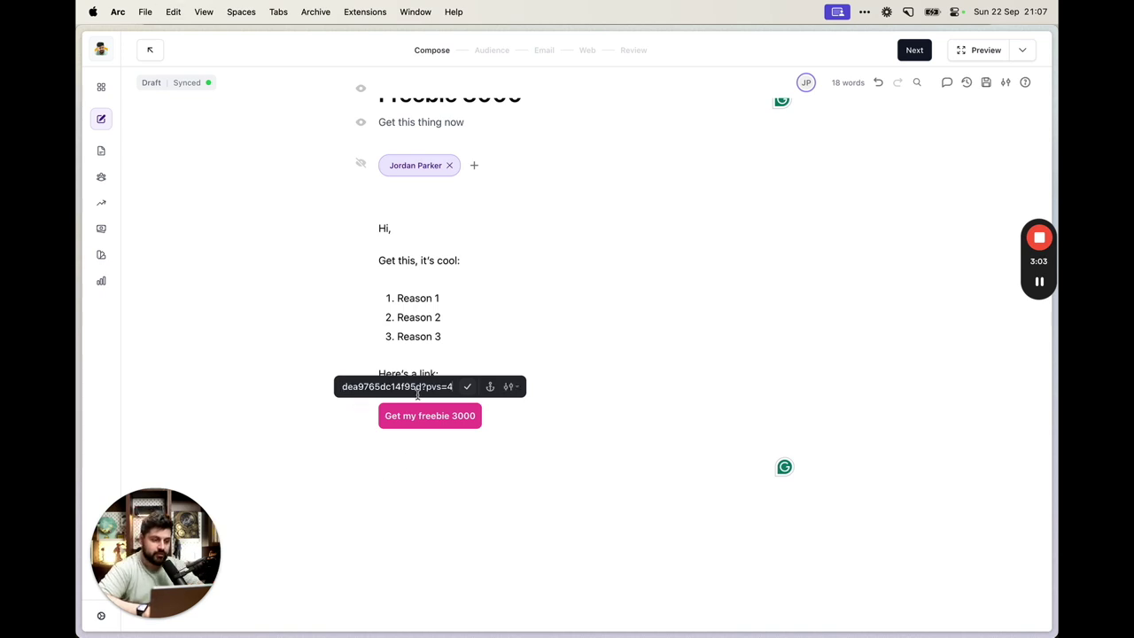
key("super+Left")
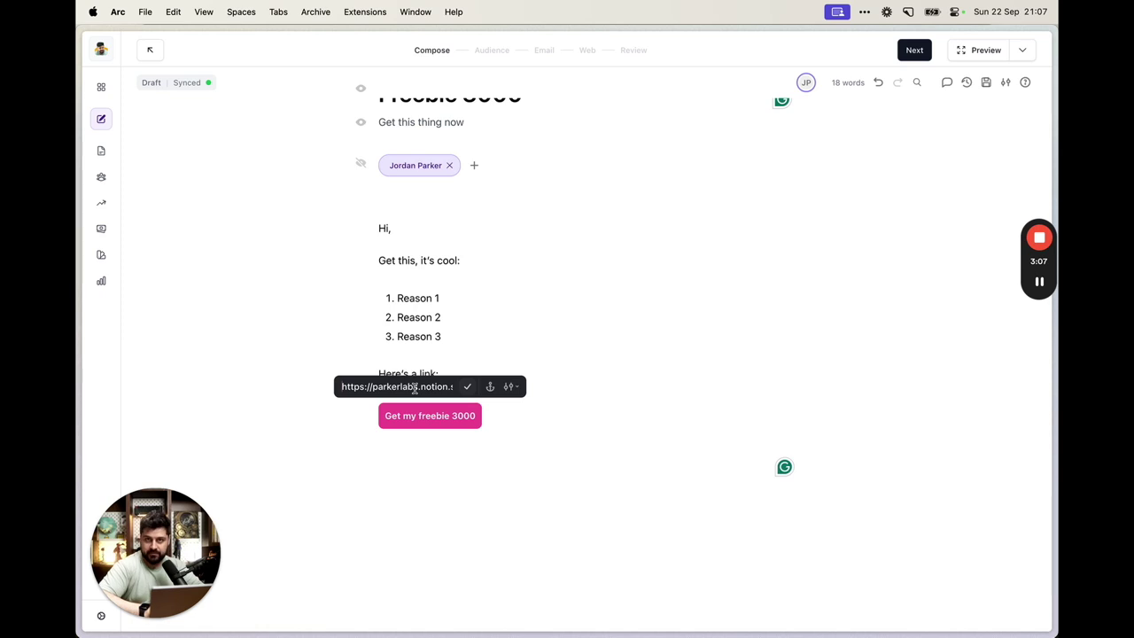
triple_click(408, 379)
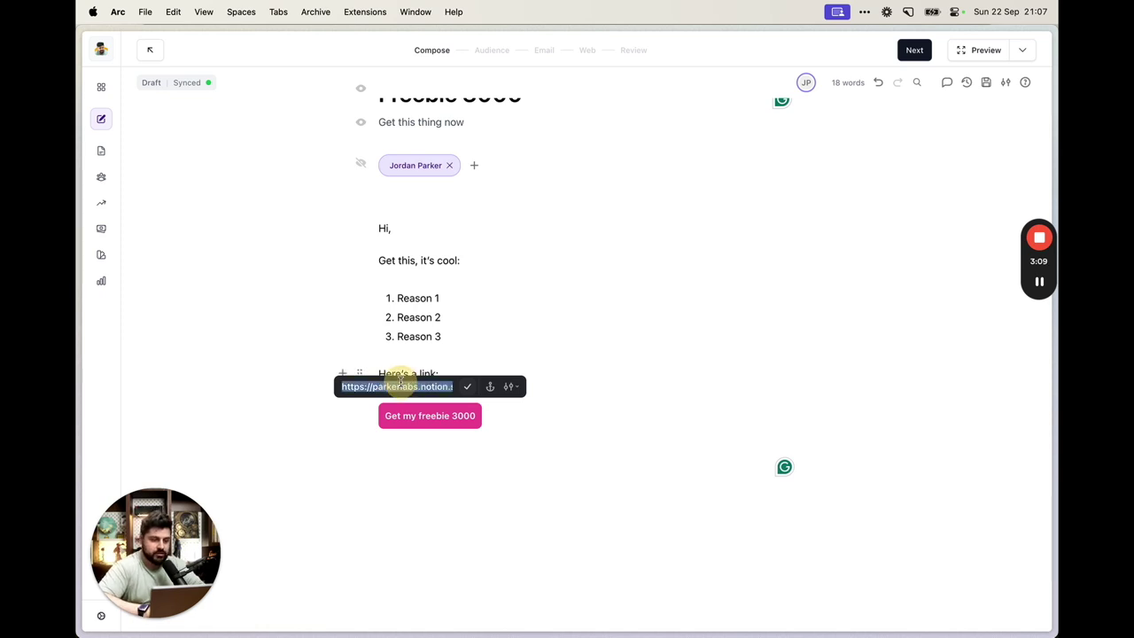
left_click(469, 389)
left_click(441, 337)
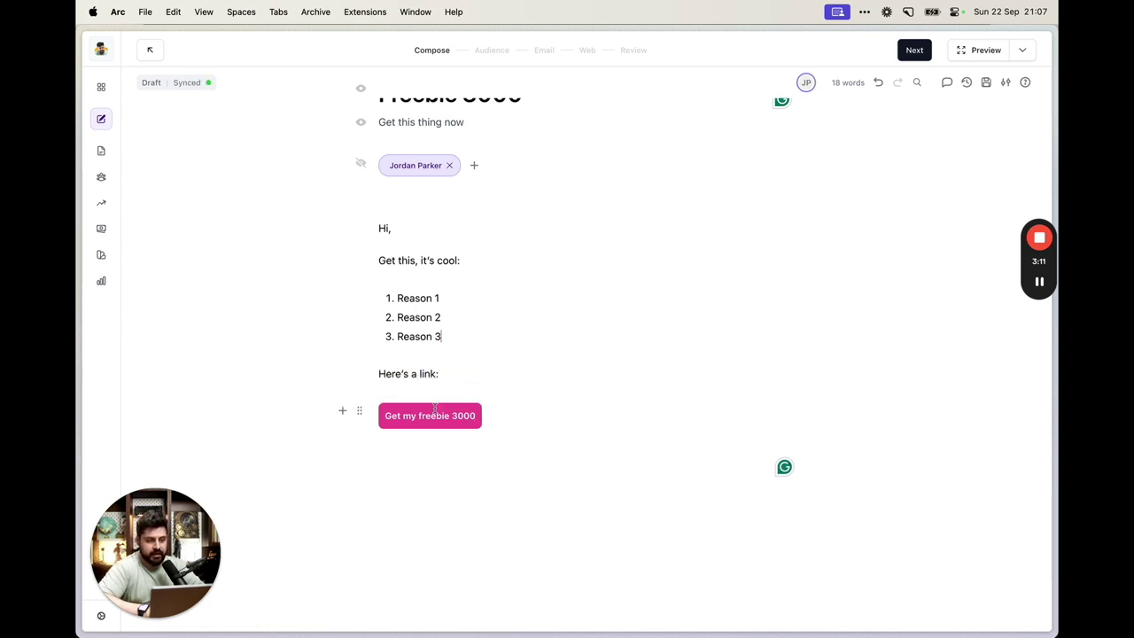
scroll(461, 354, "up", 2)
scroll(517, 292, "down", 3)
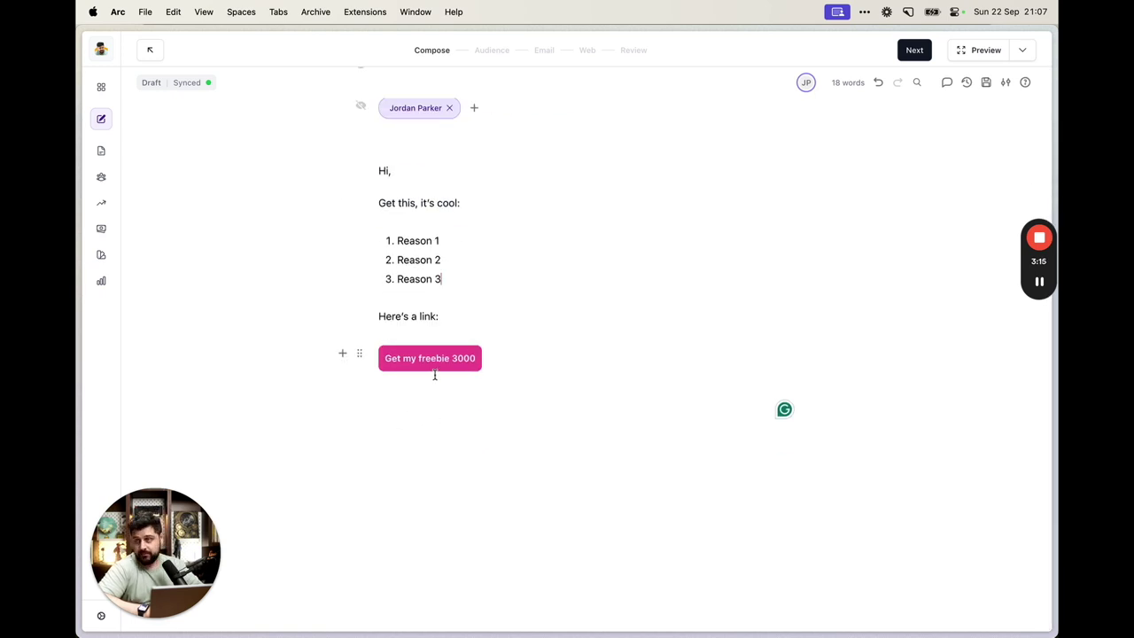
scroll(447, 336, "up", 3)
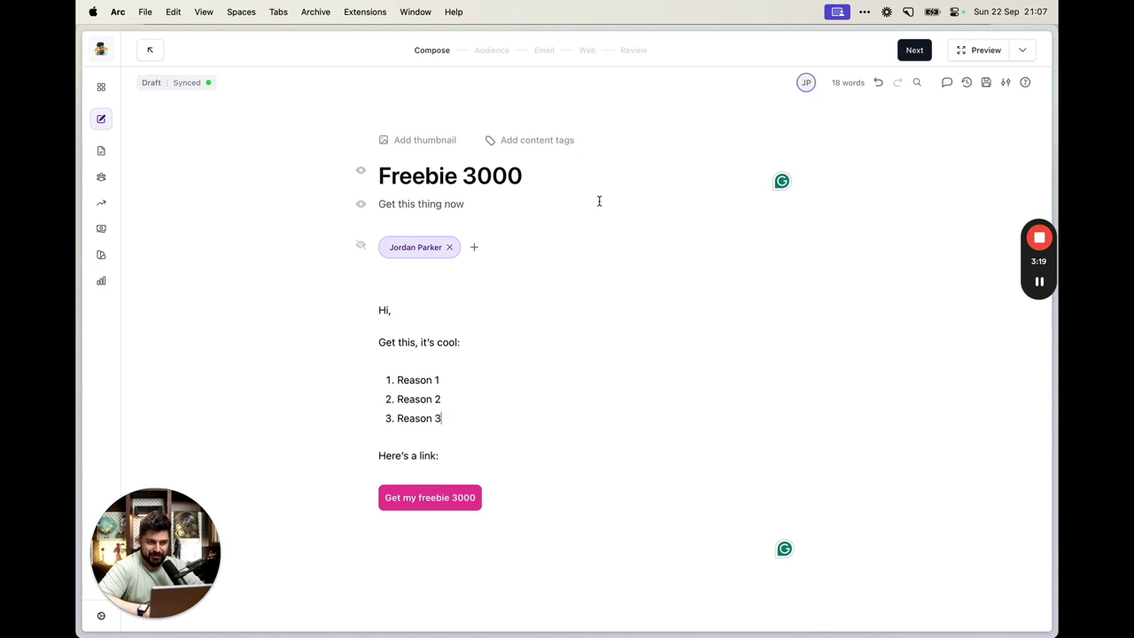
left_click(913, 50)
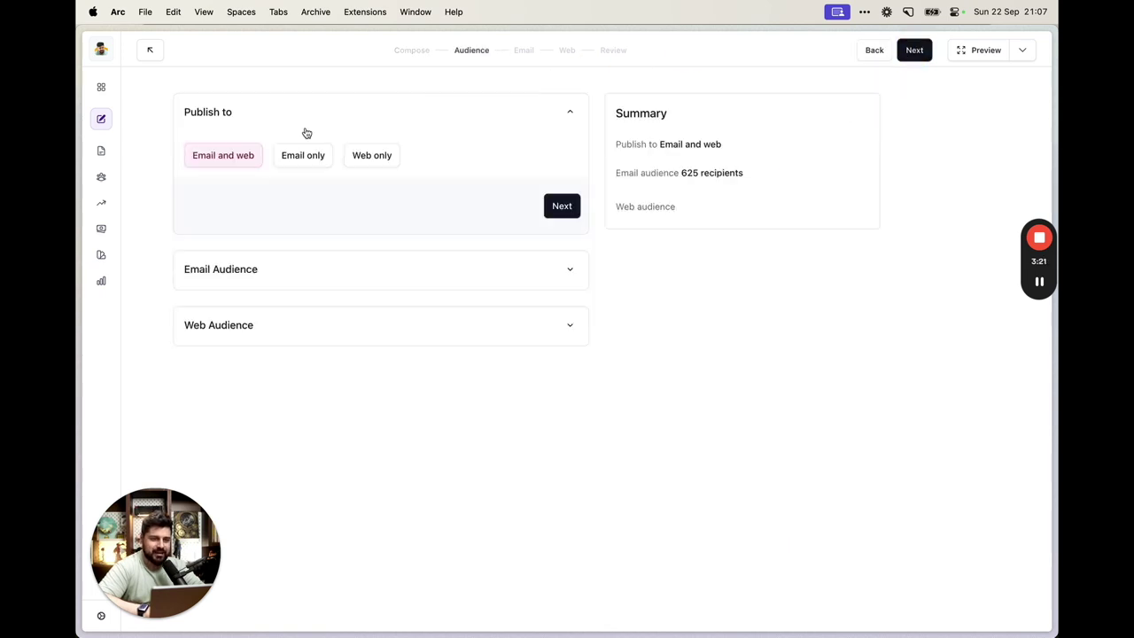
Publish the post to the web only and advance to the web settings
left_click(388, 162)
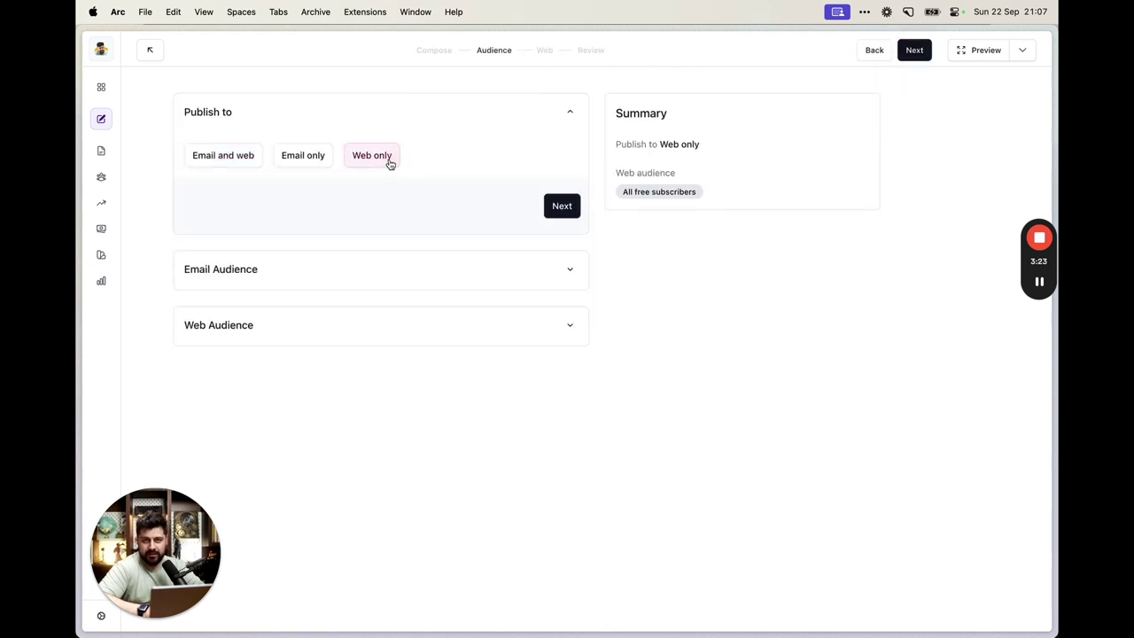
left_click(561, 206)
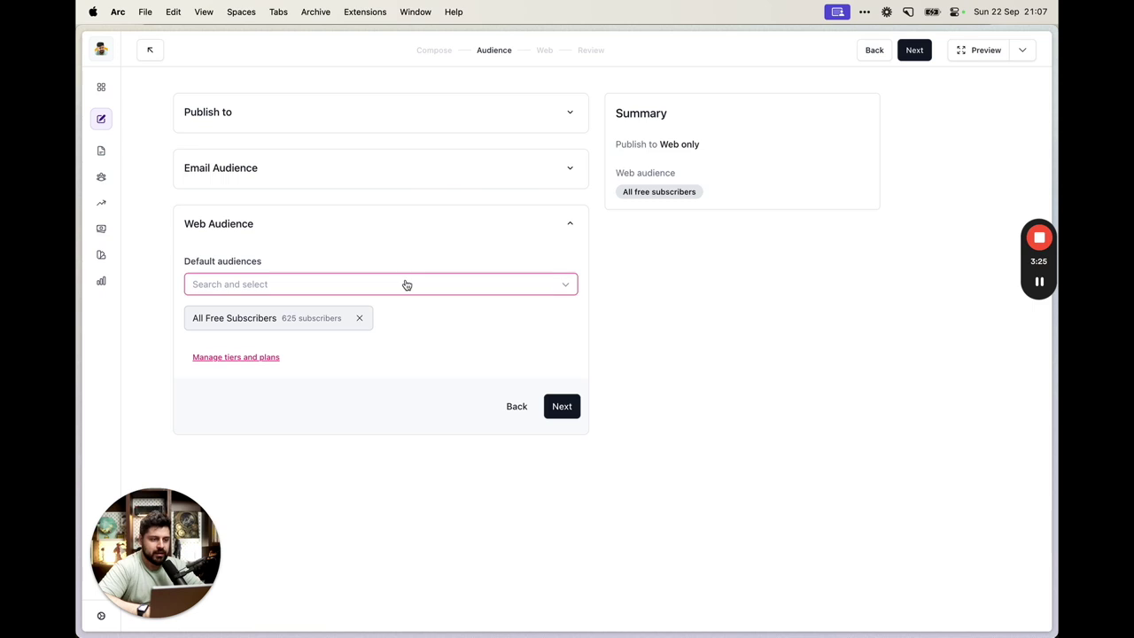
left_click(558, 409)
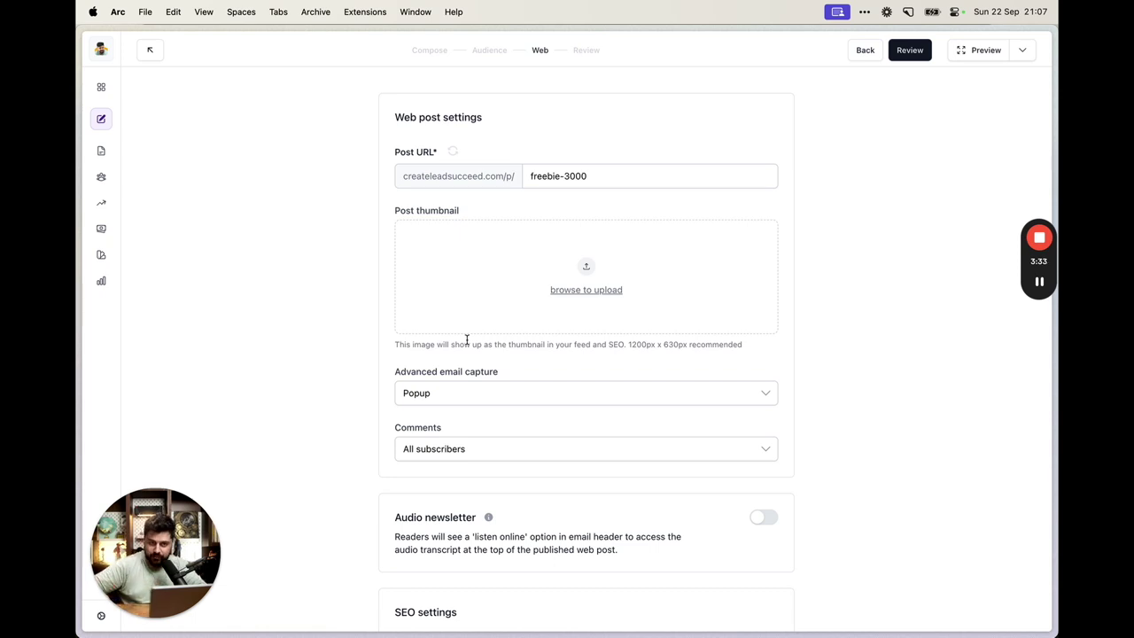
Set Advanced email capture to Gated
scroll(552, 173, "down", 2)
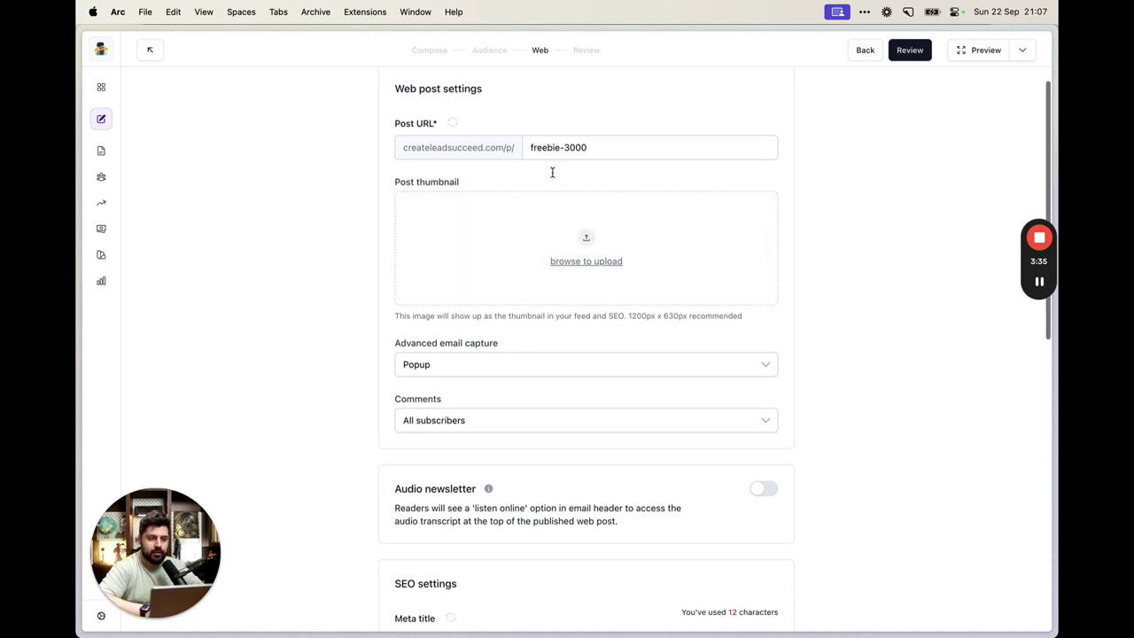
scroll(552, 173, "up", 2)
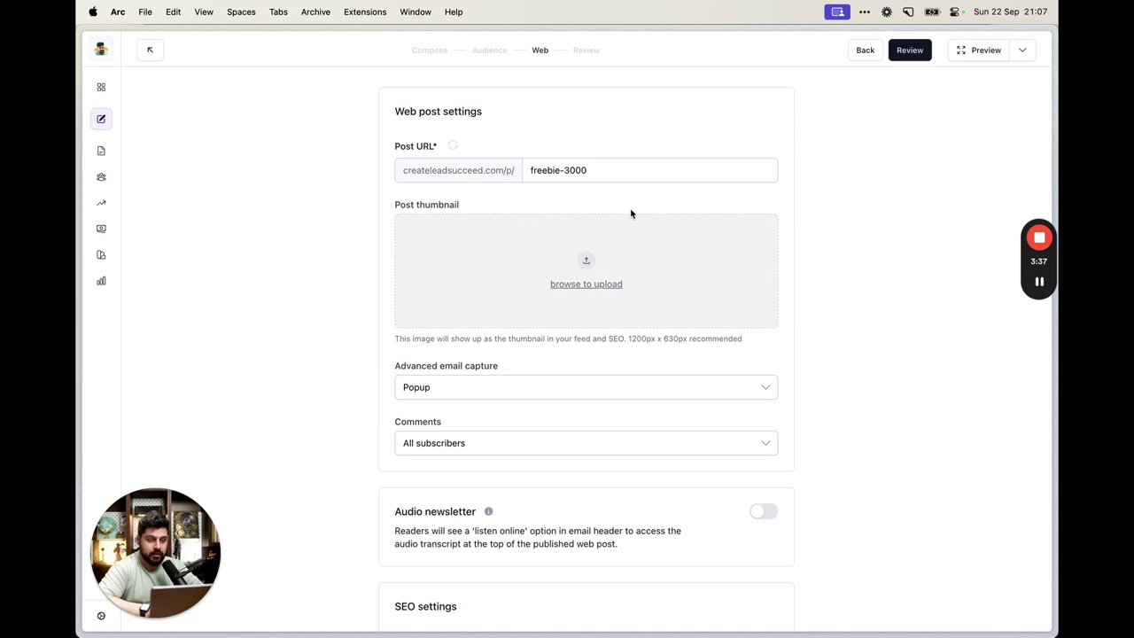
scroll(625, 222, "down", 4)
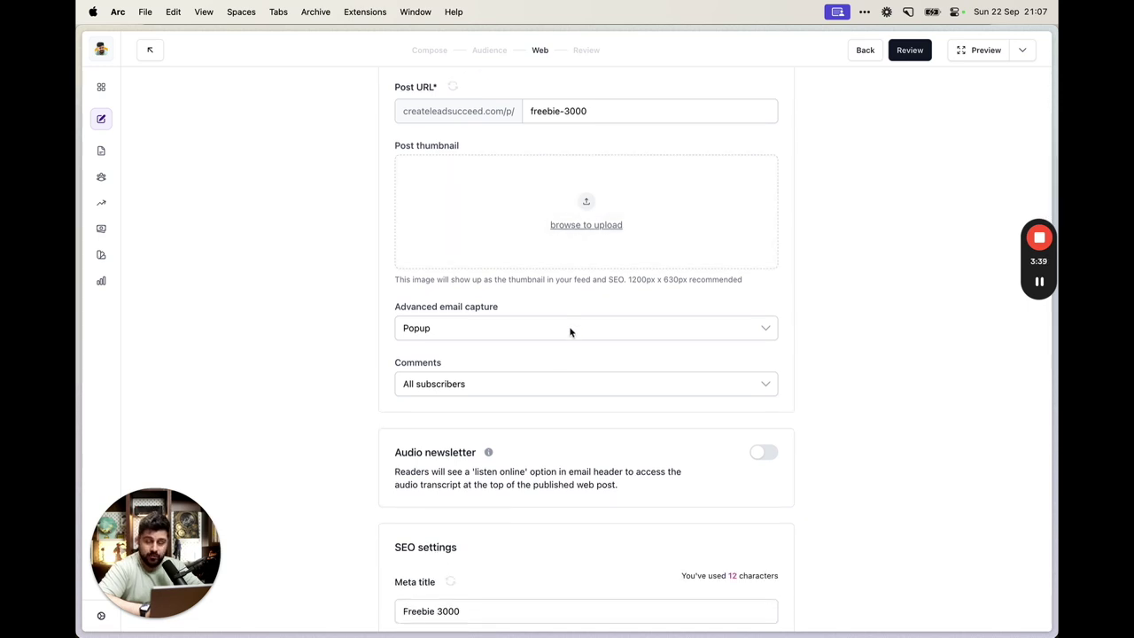
scroll(570, 330, "down", 2)
triple_click(438, 266)
left_click(480, 266)
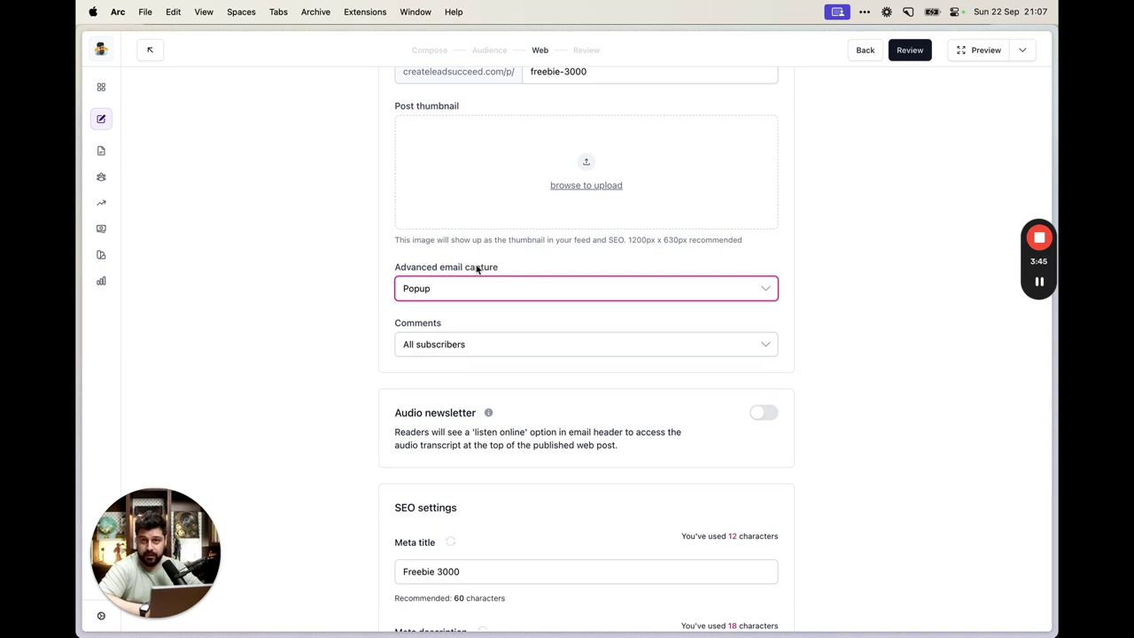
left_click(473, 290)
left_click(461, 320)
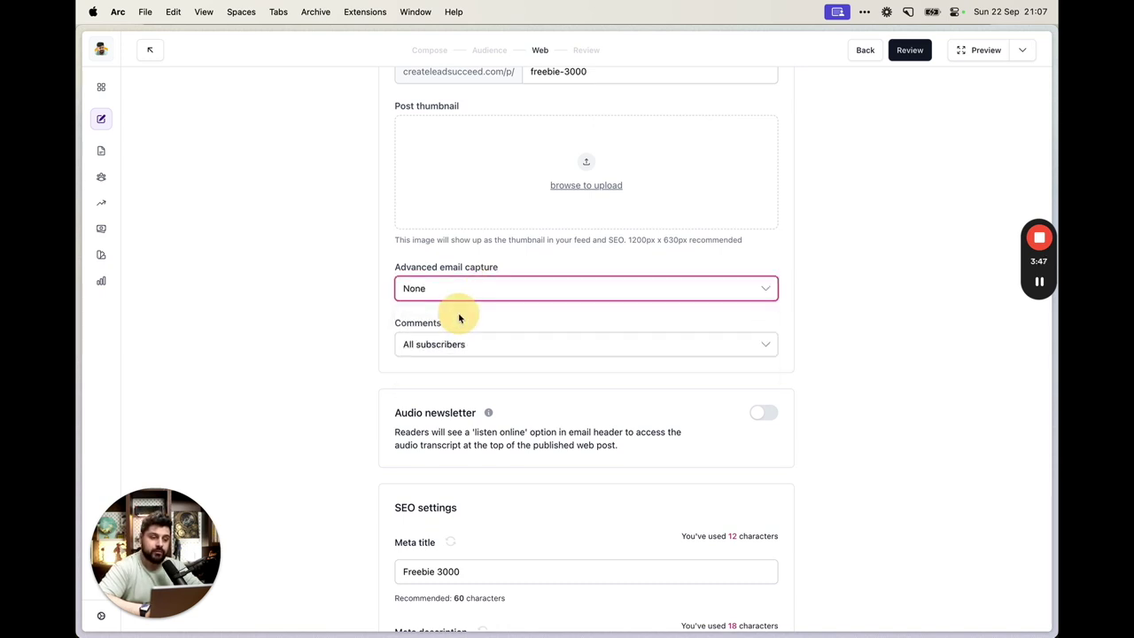
left_click(476, 291)
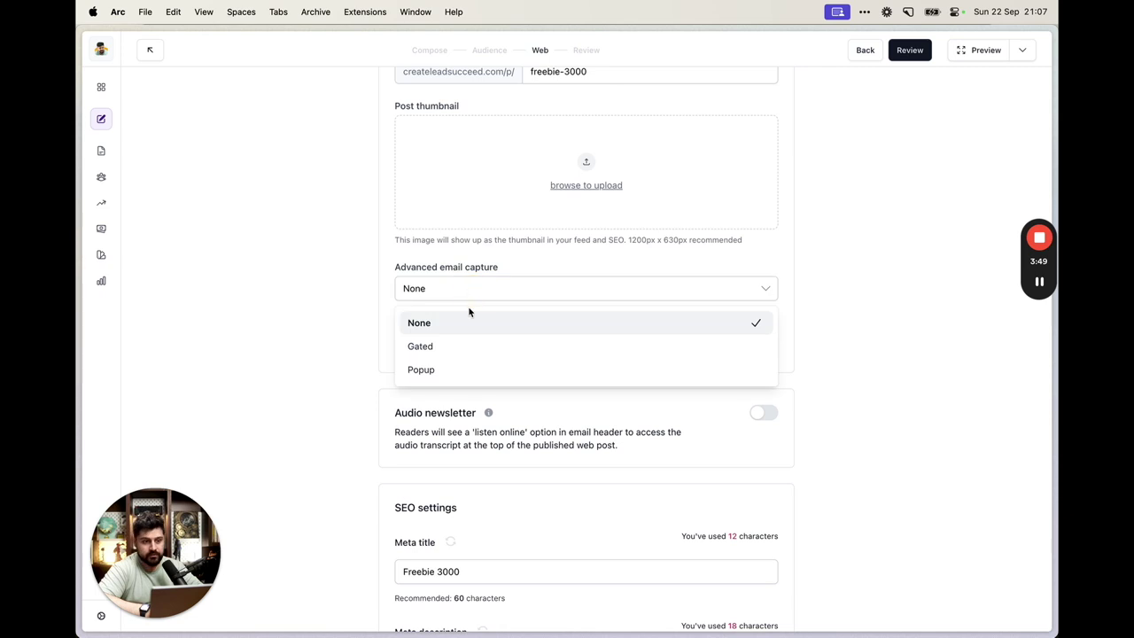
left_click(452, 370)
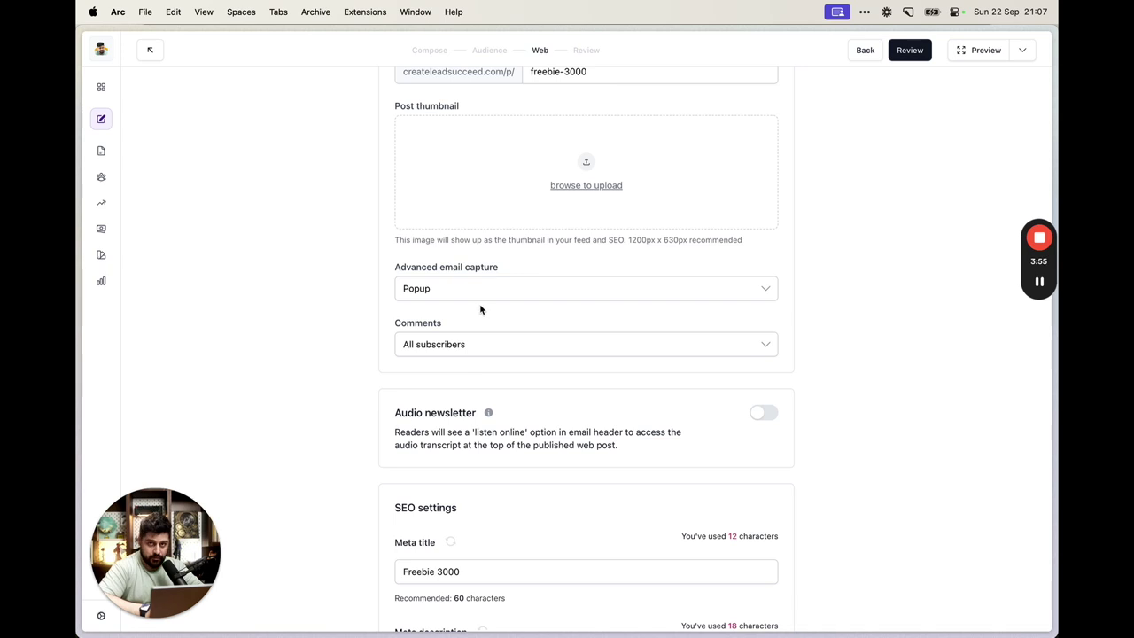
left_click(479, 293)
left_click(455, 352)
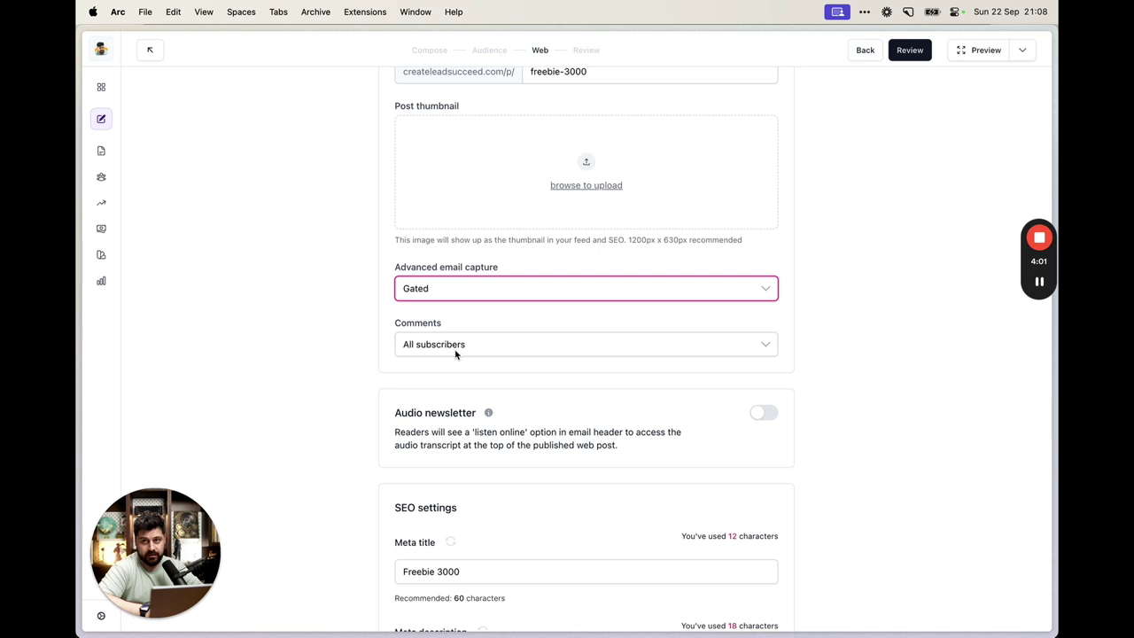
left_click(471, 316)
Hide the post from the website feed and proceed to Review
scroll(479, 266, "down", 3)
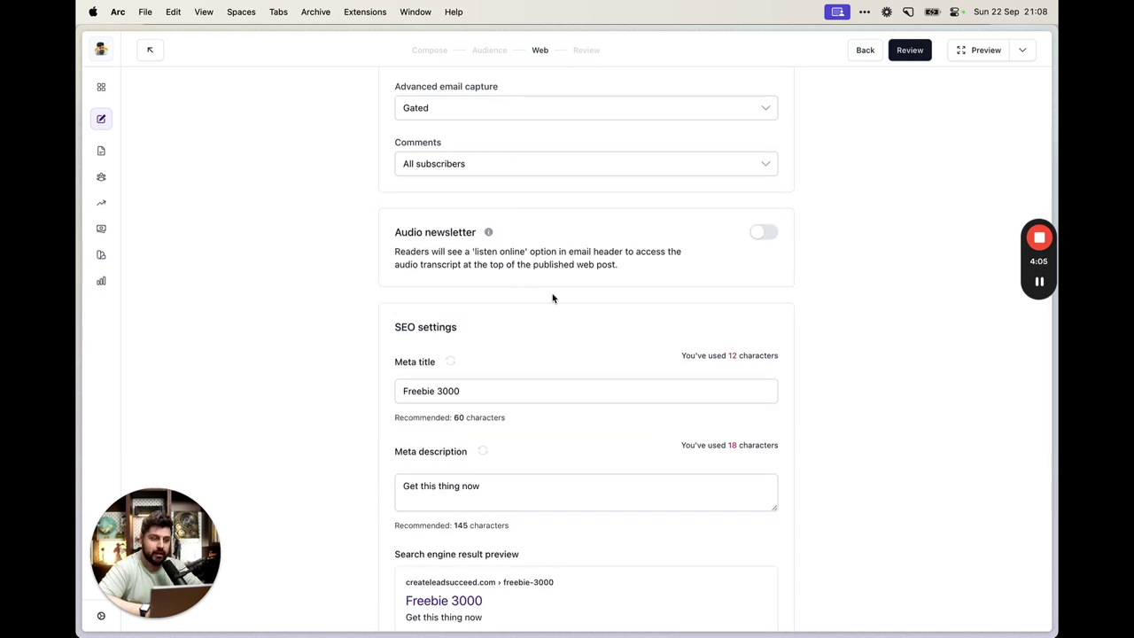
scroll(553, 299, "down", 5)
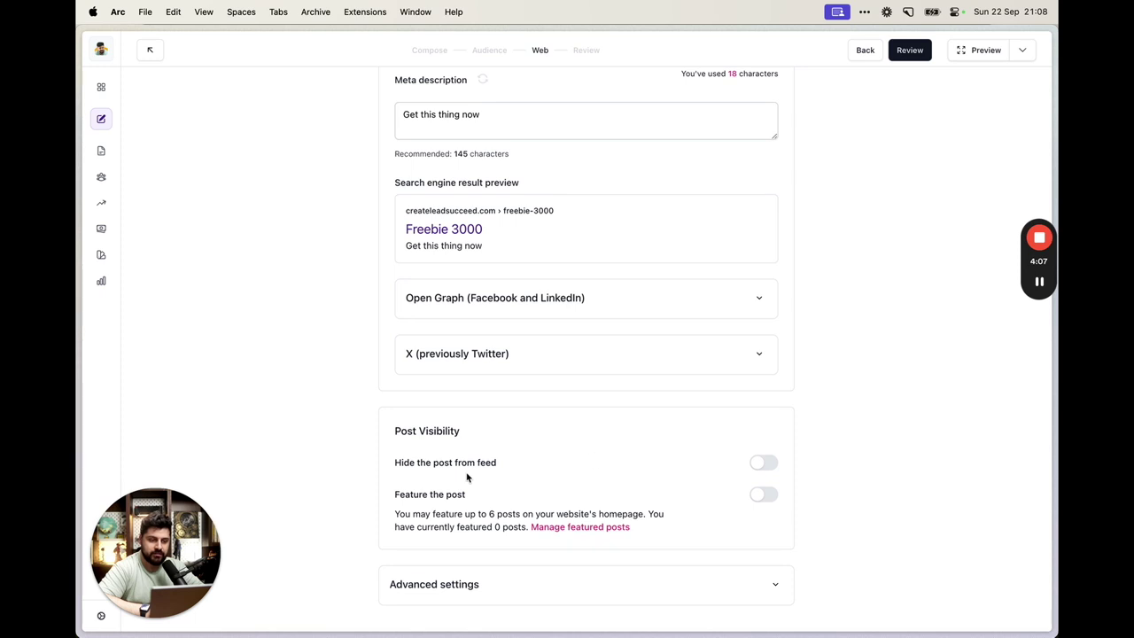
left_click(768, 467)
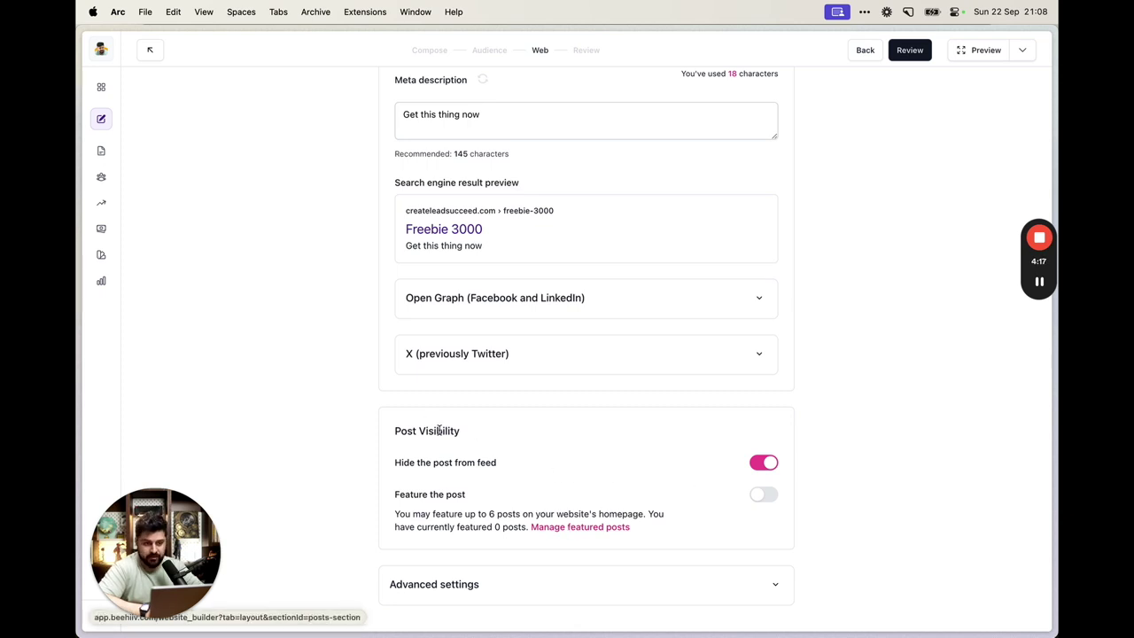
left_click_drag(392, 425, 716, 529)
left_click(716, 530)
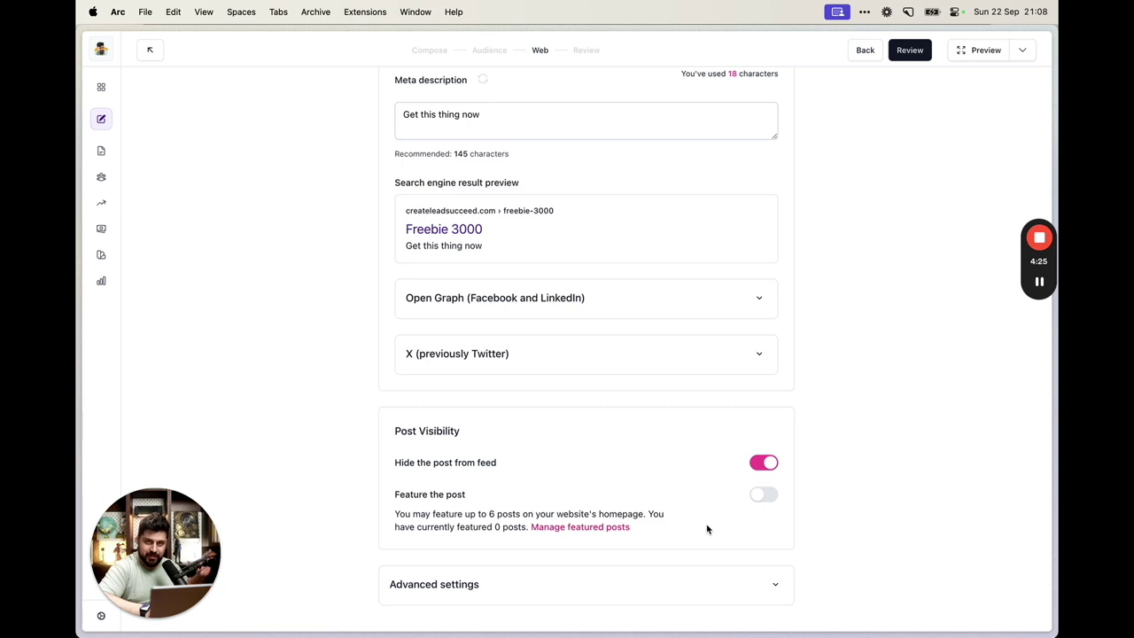
left_click(570, 584)
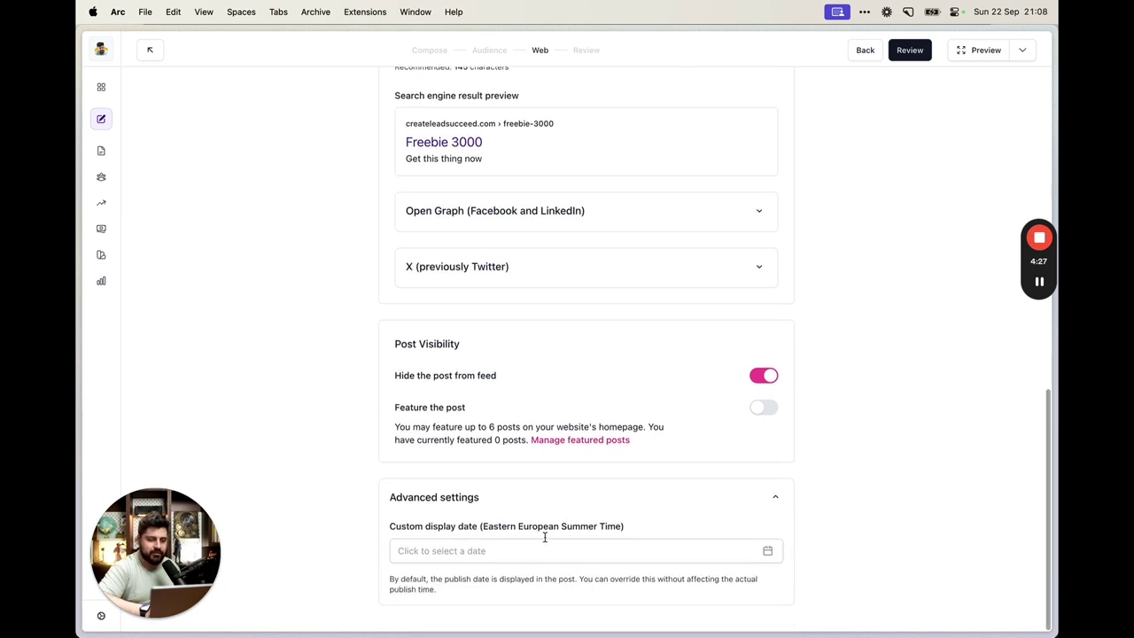
scroll(557, 446, "up", 15)
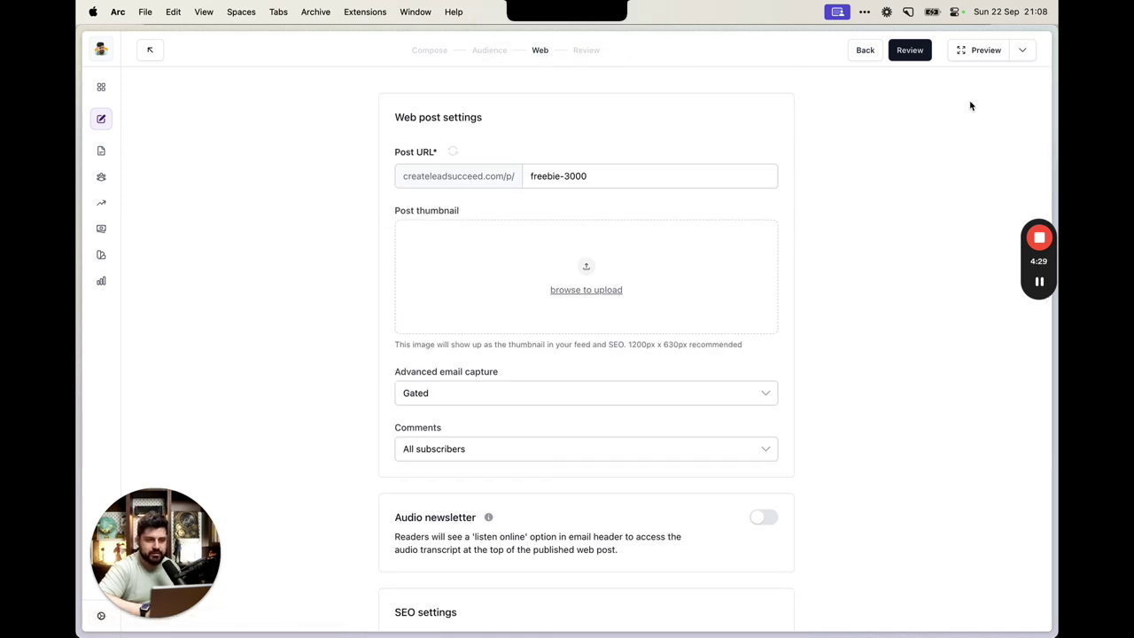
left_click(913, 52)
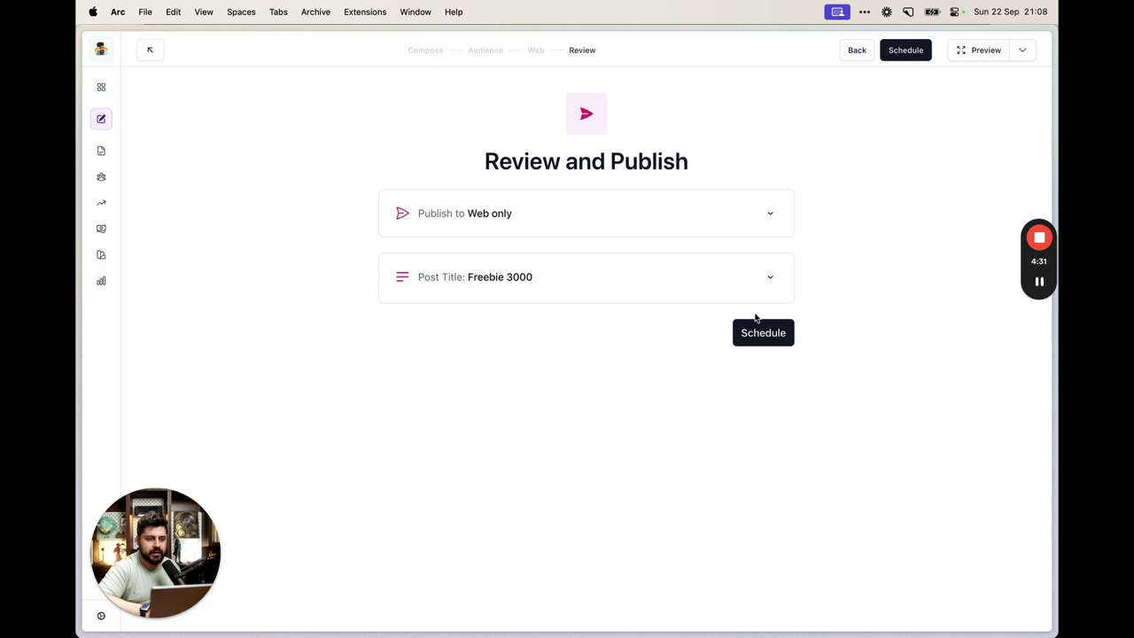
Publish Freebie 3000 immediately using the Publish now option
left_click(751, 332)
left_click(501, 413)
left_click(752, 501)
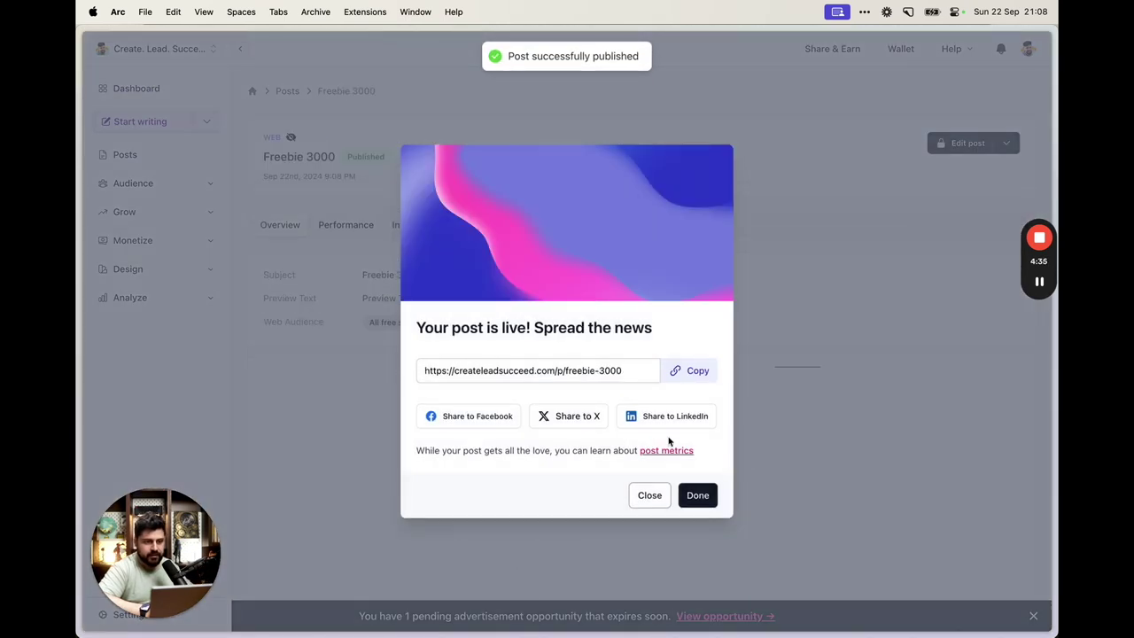
Copy the live post URL and close the share dialog
left_click(552, 371)
left_click(697, 370)
left_click(697, 371)
left_click(698, 370)
left_click(835, 327)
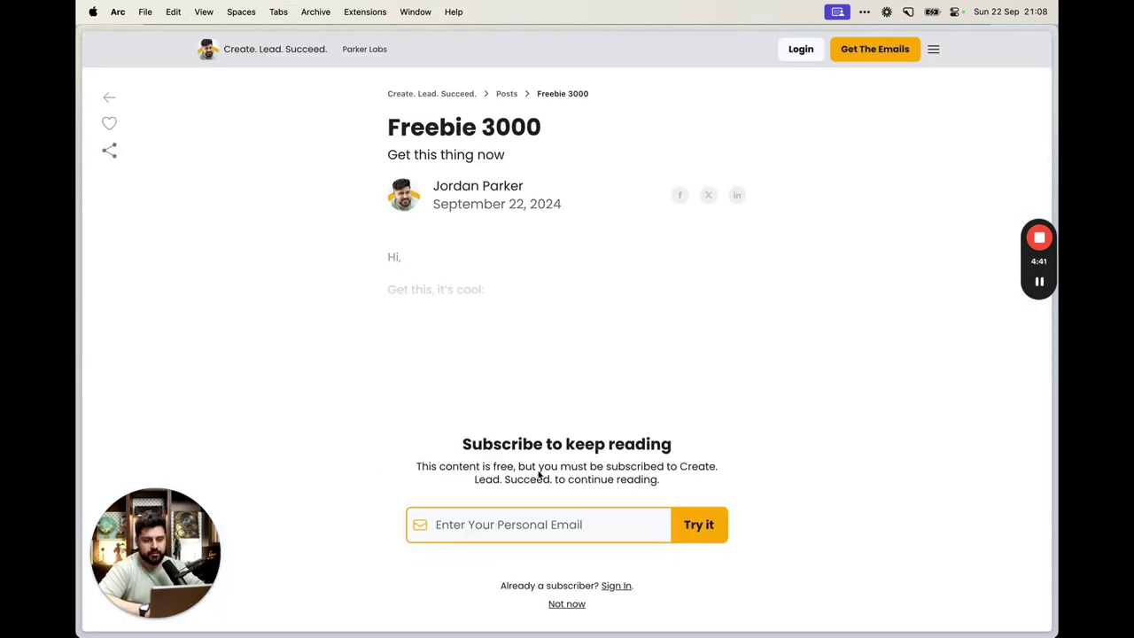
Check the 'Subscribe to keep reading' gate on the public post, then close its tab
left_click(481, 298)
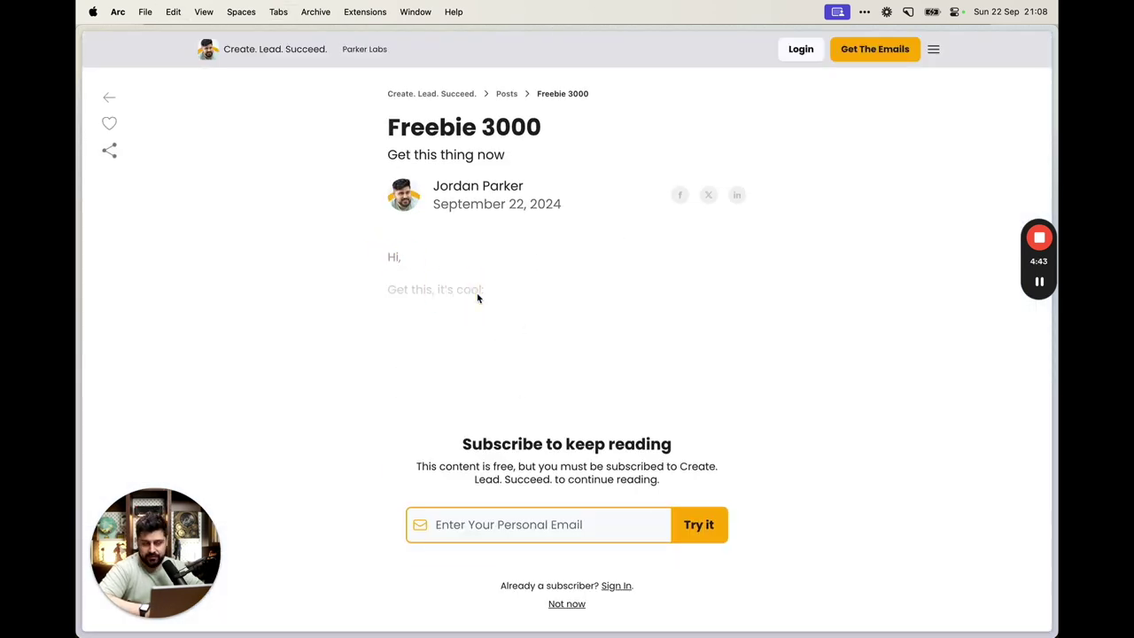
left_click_drag(467, 459, 692, 478)
left_click(692, 478)
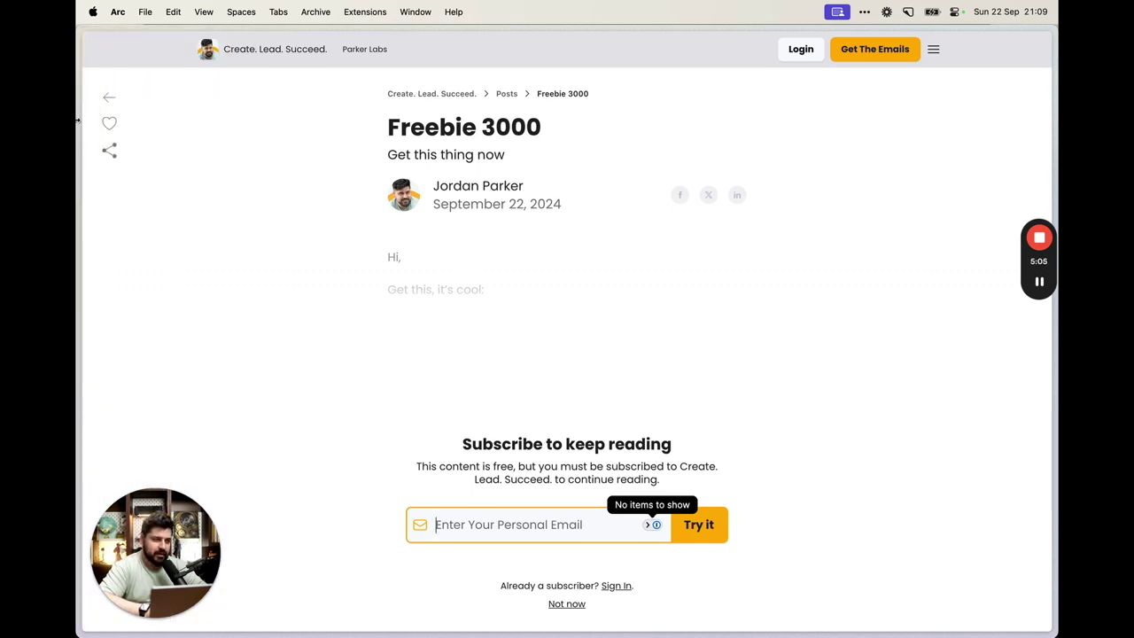
key("super+w")
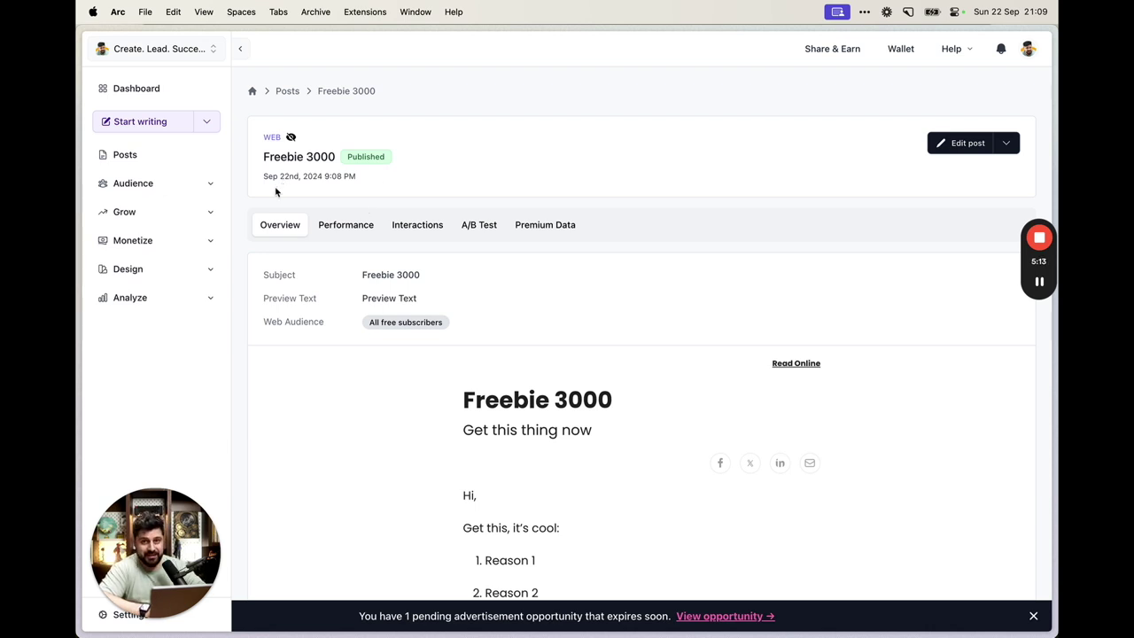
Return to the Freebie 3000 post page in the beehiiv dashboard
mouse_move(78, 271)
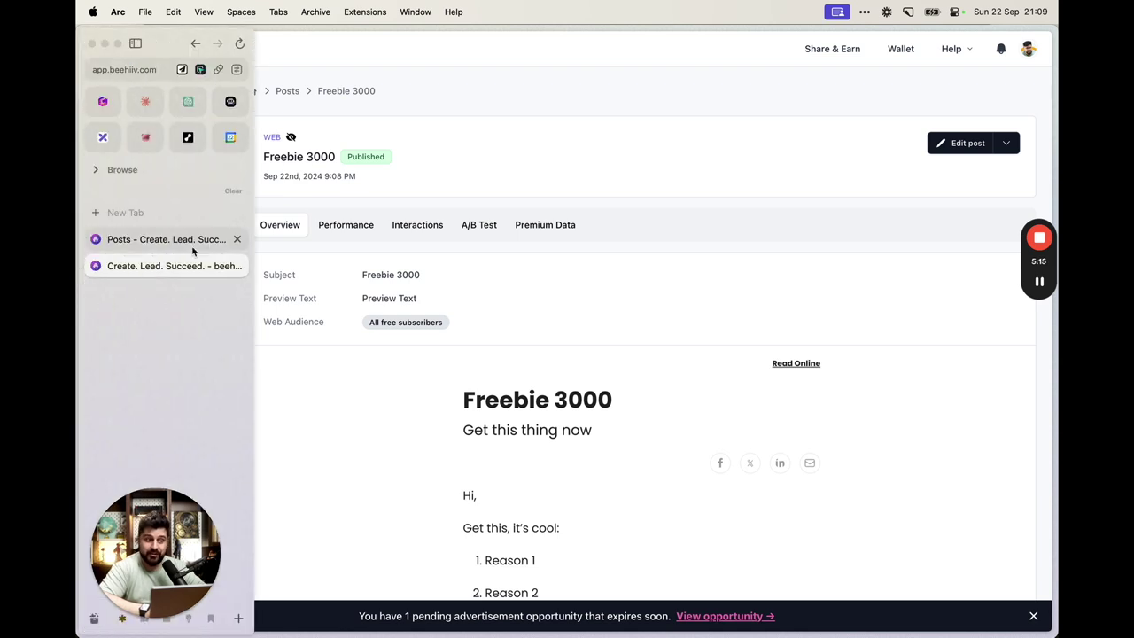
key("super+t")
type("exc")
key("Return")
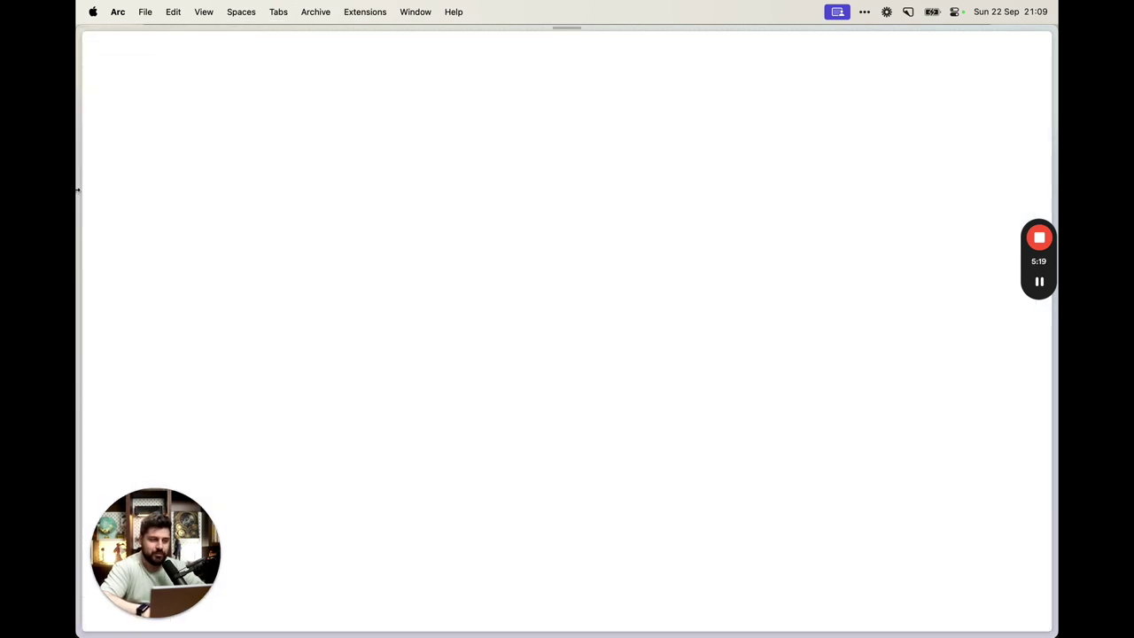
mouse_move(77, 189)
left_click(169, 268)
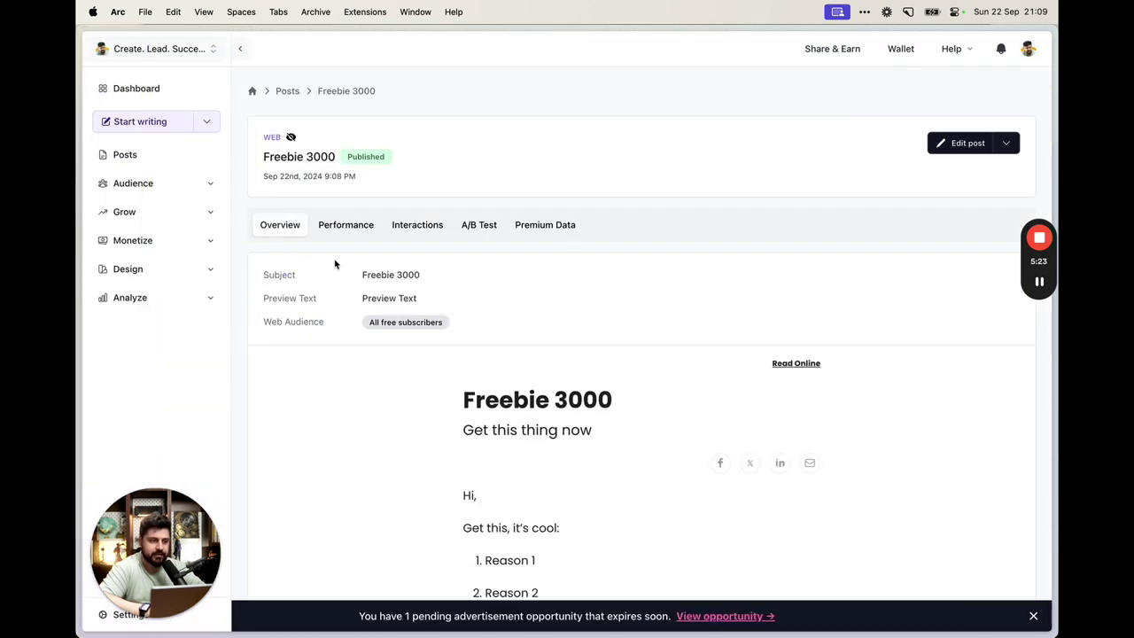
Open Design > Website Builder and switch the page selector to Custom Pages
left_click(209, 268)
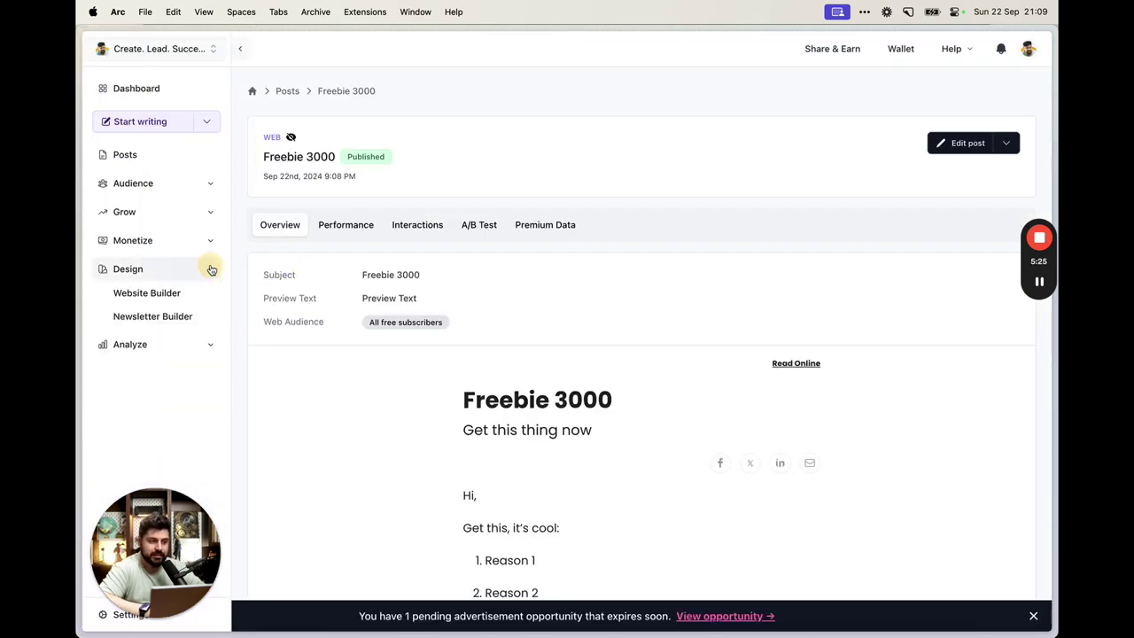
left_click(176, 294)
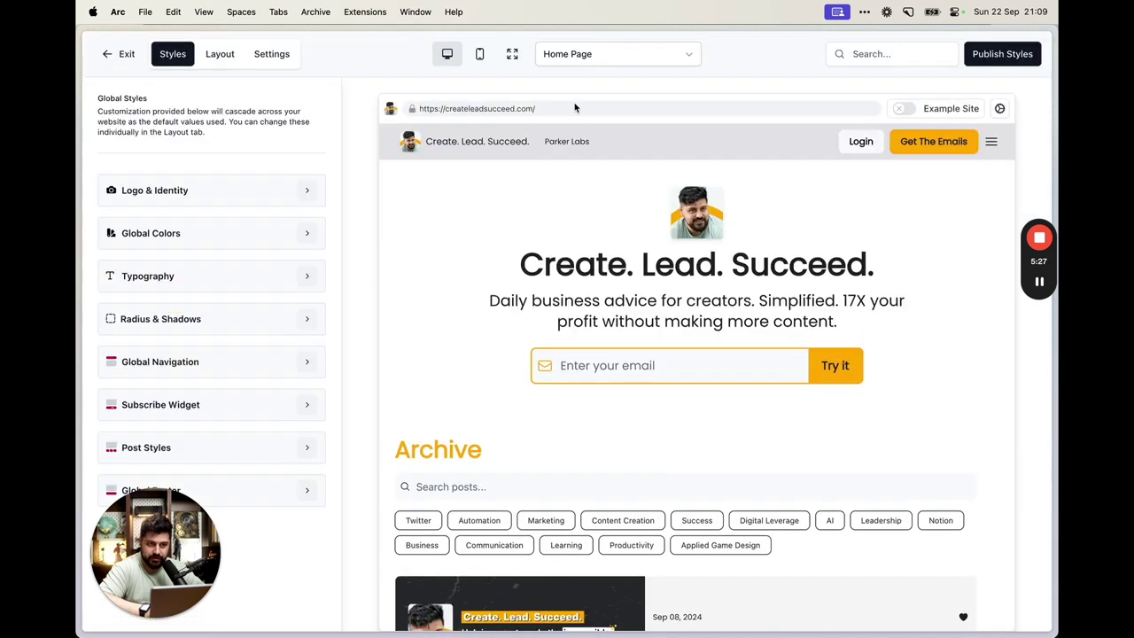
left_click(620, 56)
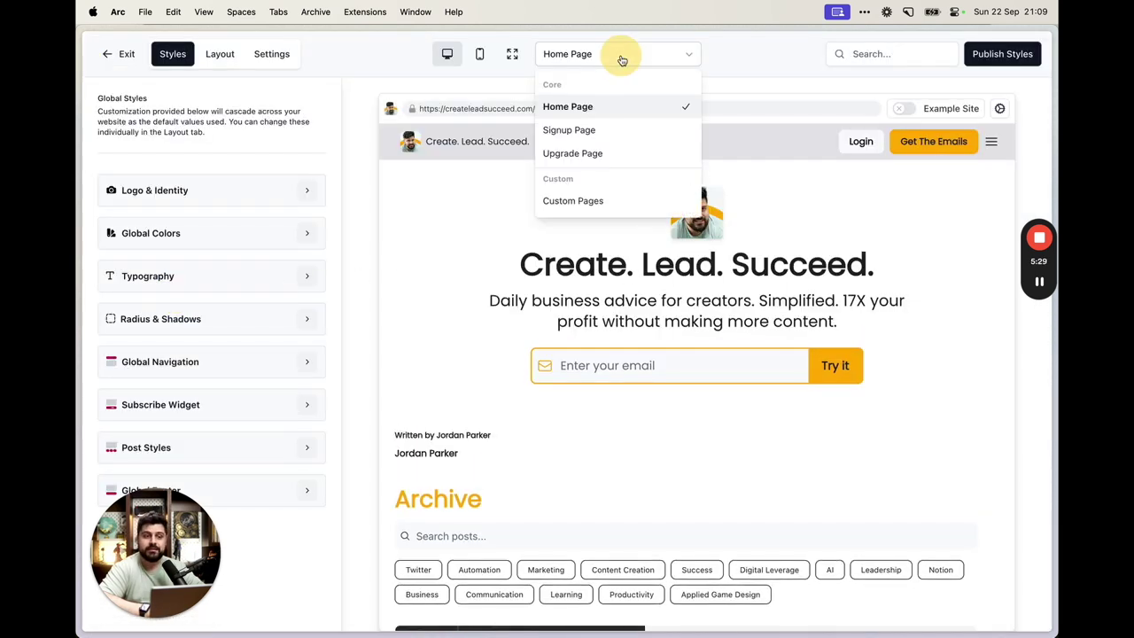
left_click(595, 55)
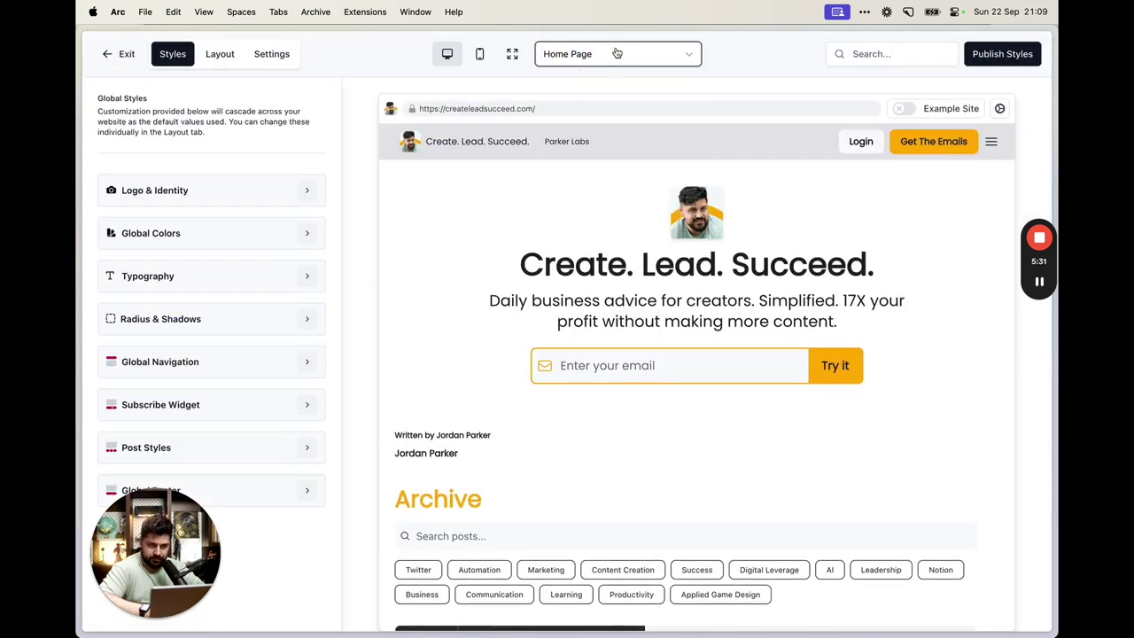
left_click(616, 55)
left_click(595, 203)
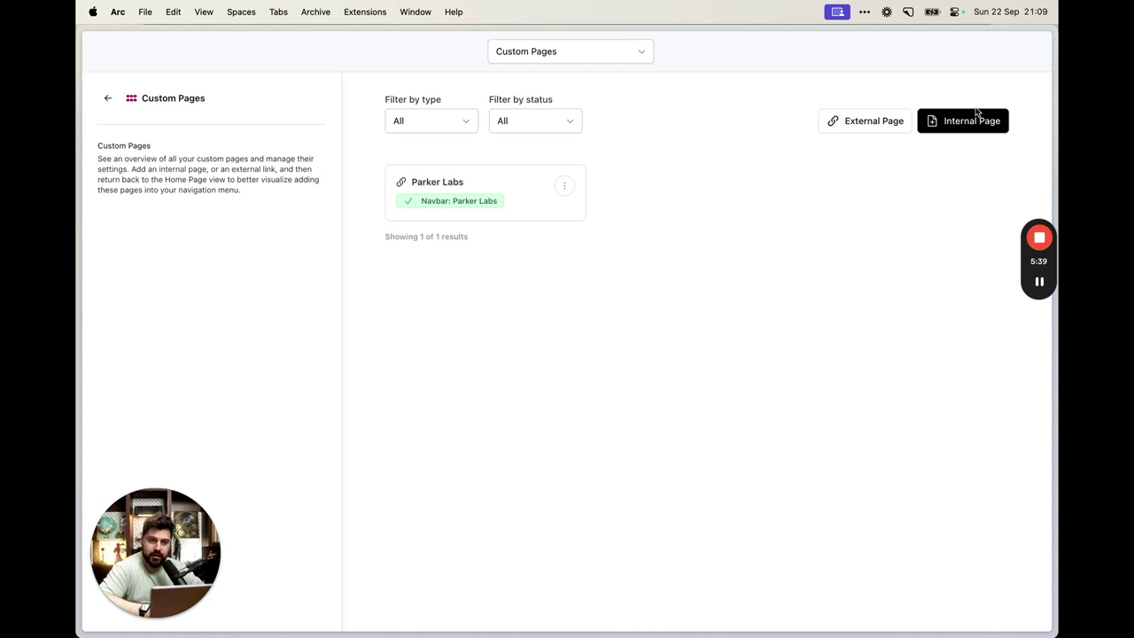
Create a new internal page set to appear as a Standalone Page
left_click(995, 123)
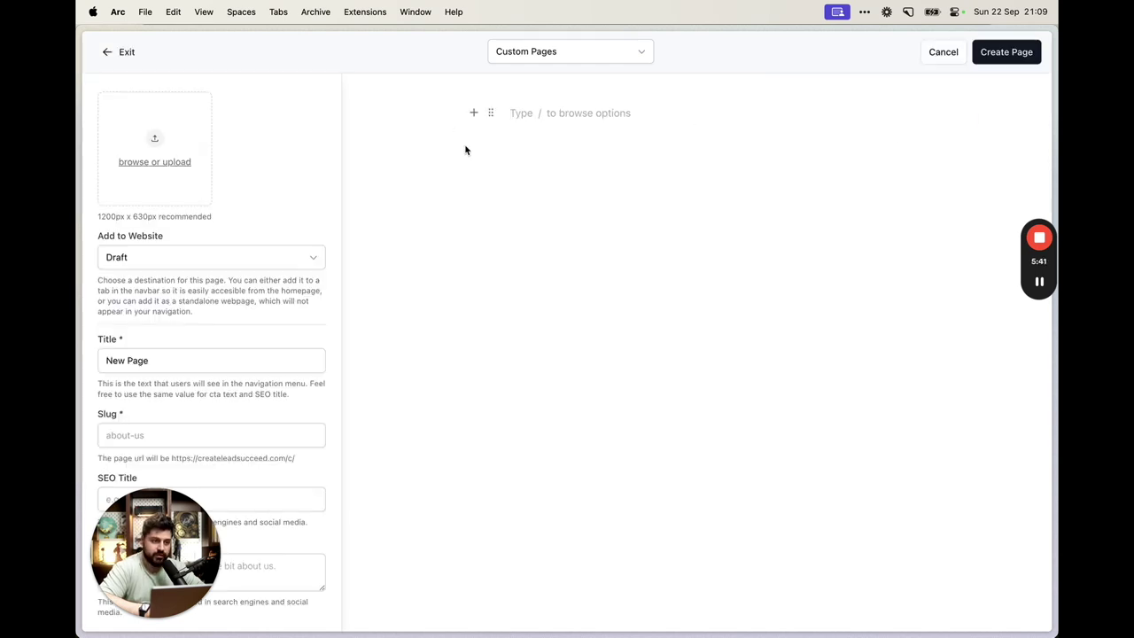
left_click(586, 112)
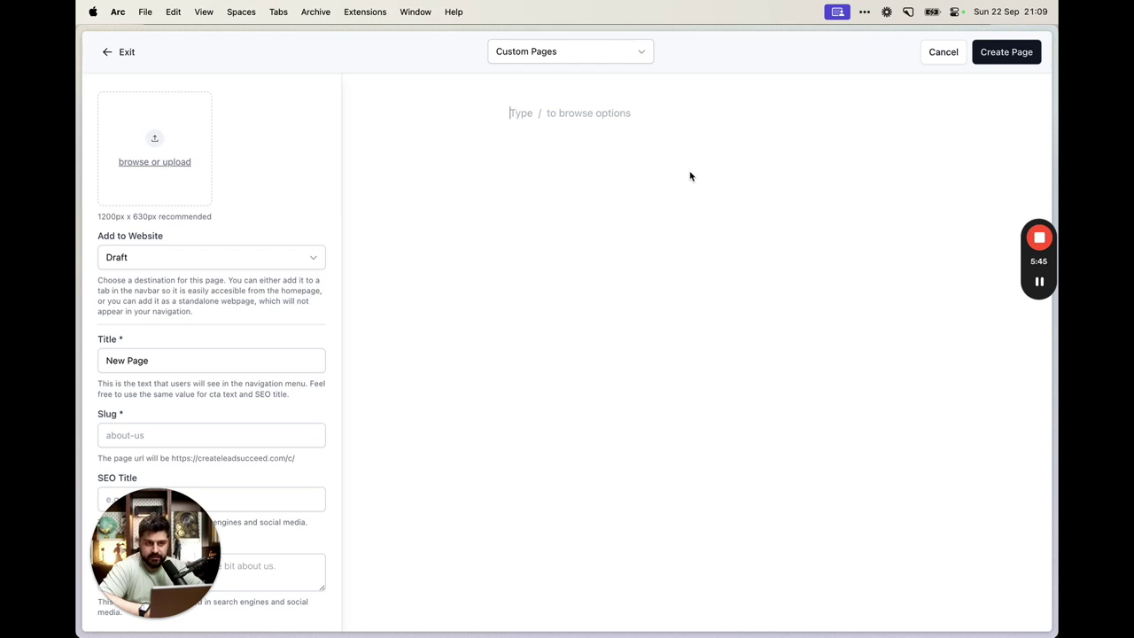
left_click(240, 263)
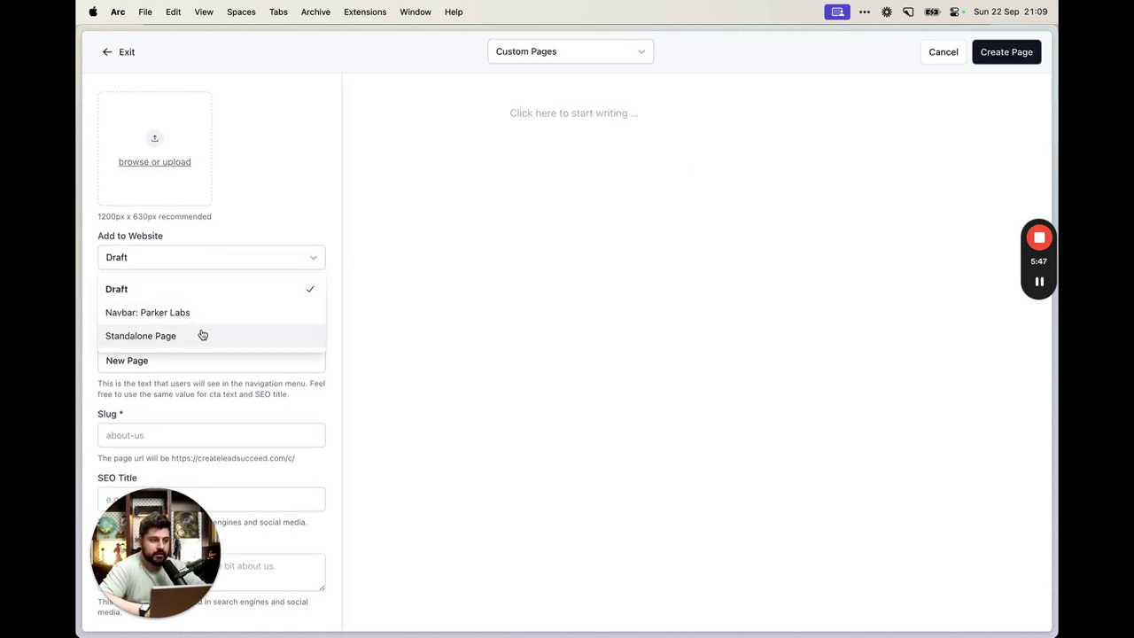
left_click(200, 336)
Title it 'Freebie 3000', slug 'freebie-3000', and enable No Index
scroll(221, 310, "down", 2)
triple_click(207, 305)
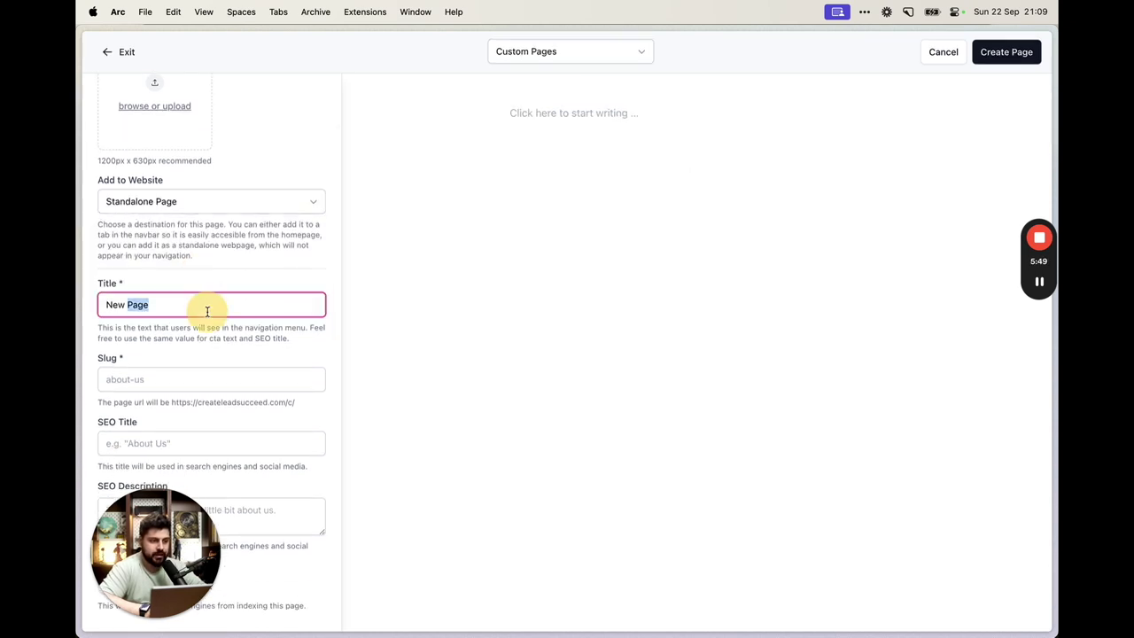
type("Freebie 3000")
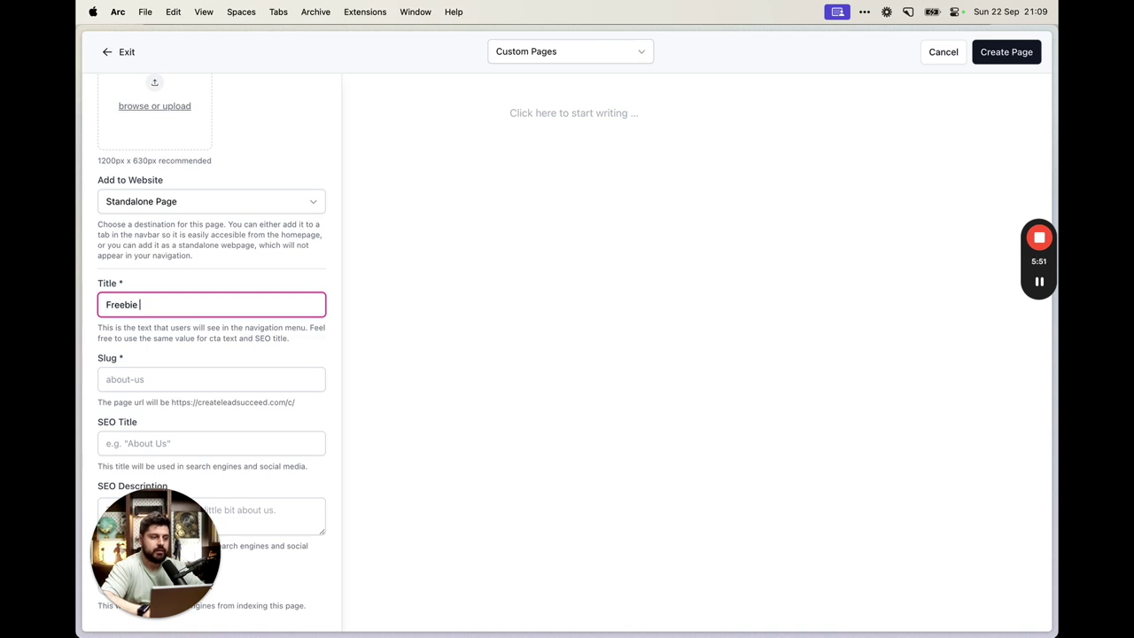
key("Tab")
type("freebie-300")
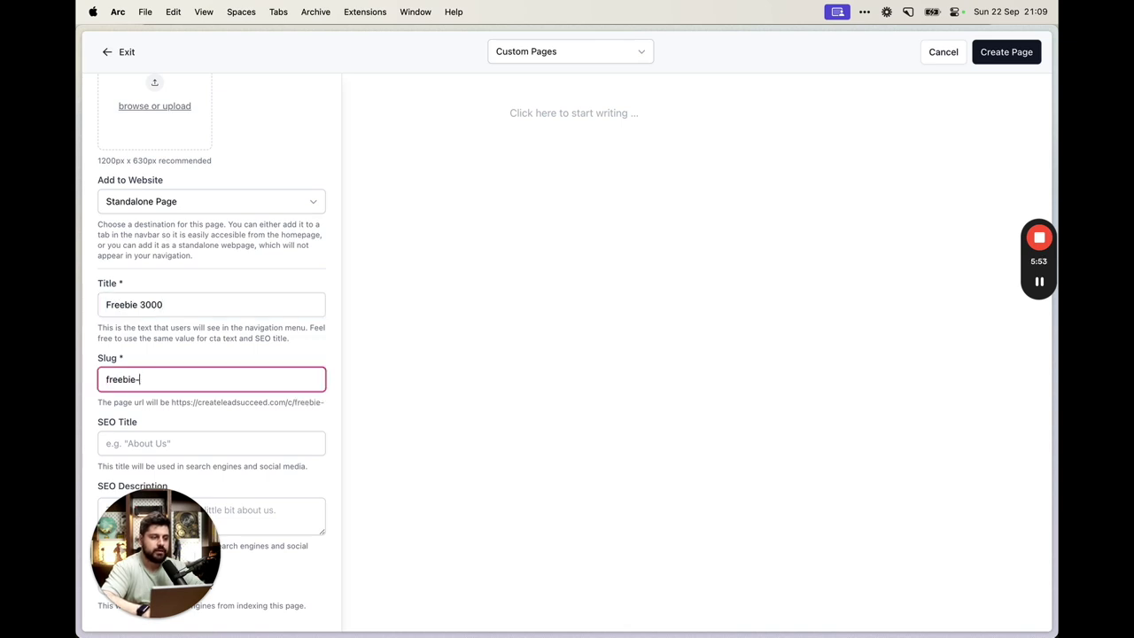
left_click_drag(175, 401, 195, 408)
left_click(207, 420)
scroll(207, 420, "down", 1)
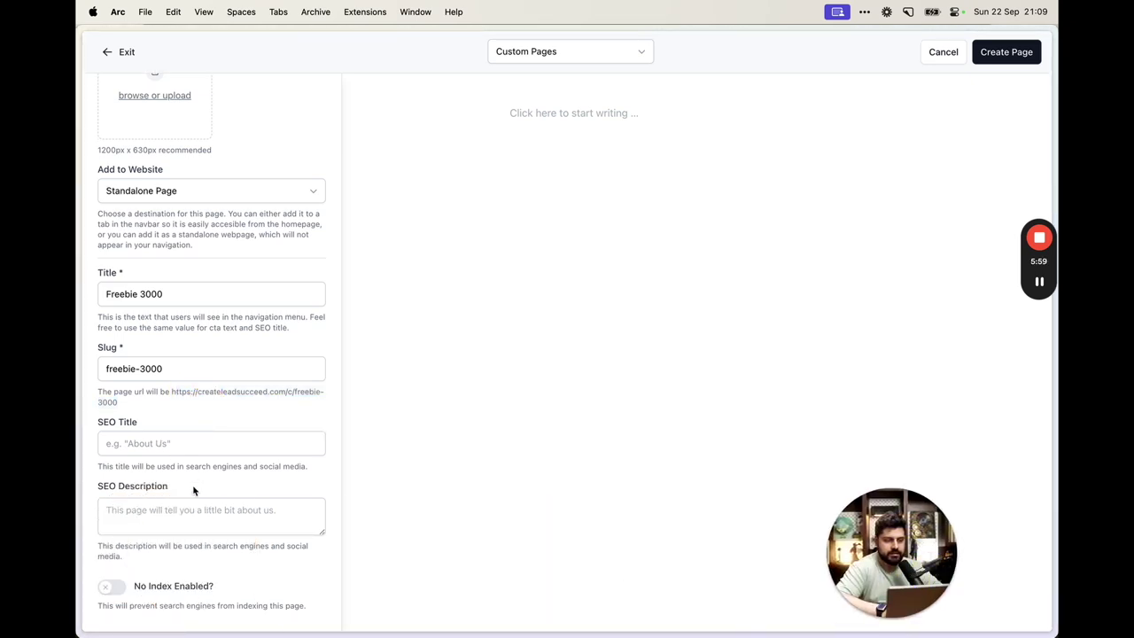
left_click(112, 587)
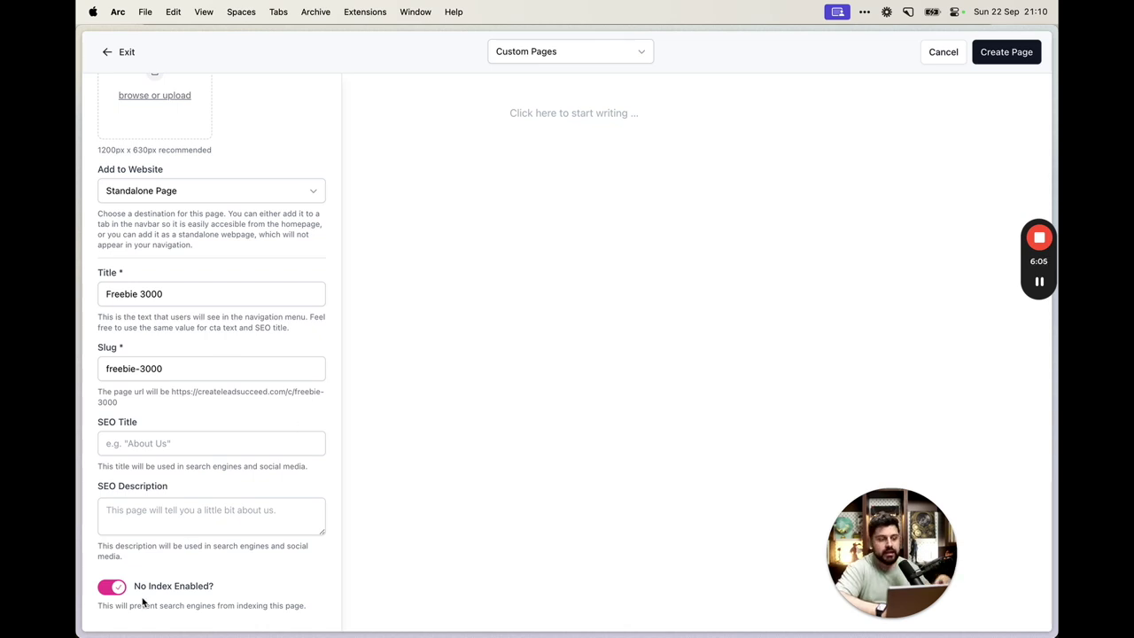
left_click(591, 140)
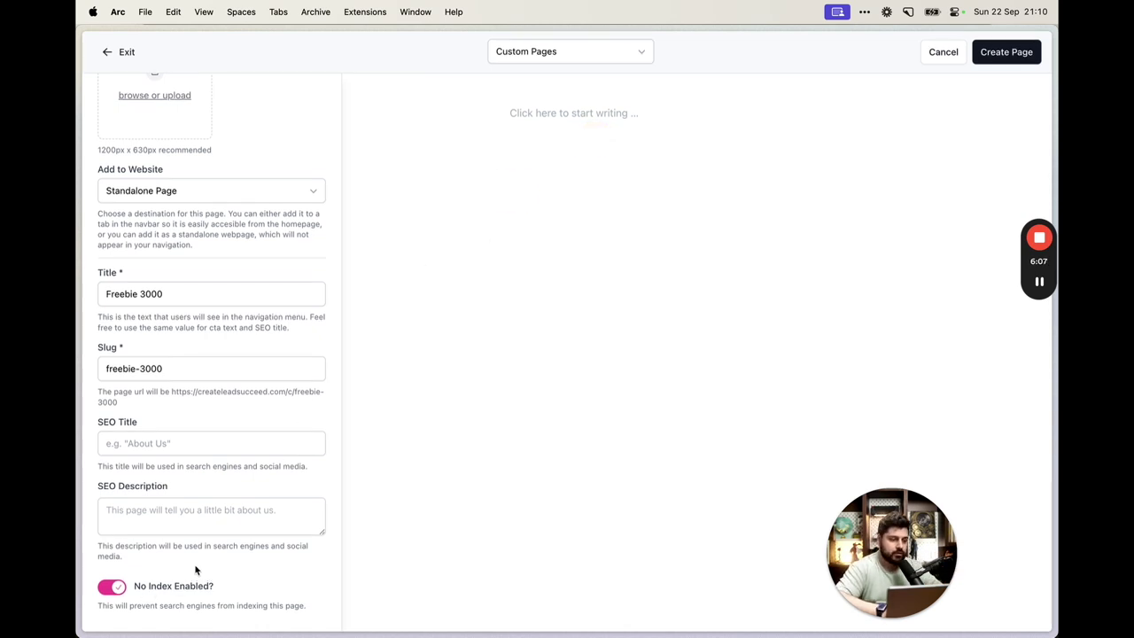
left_click(614, 108)
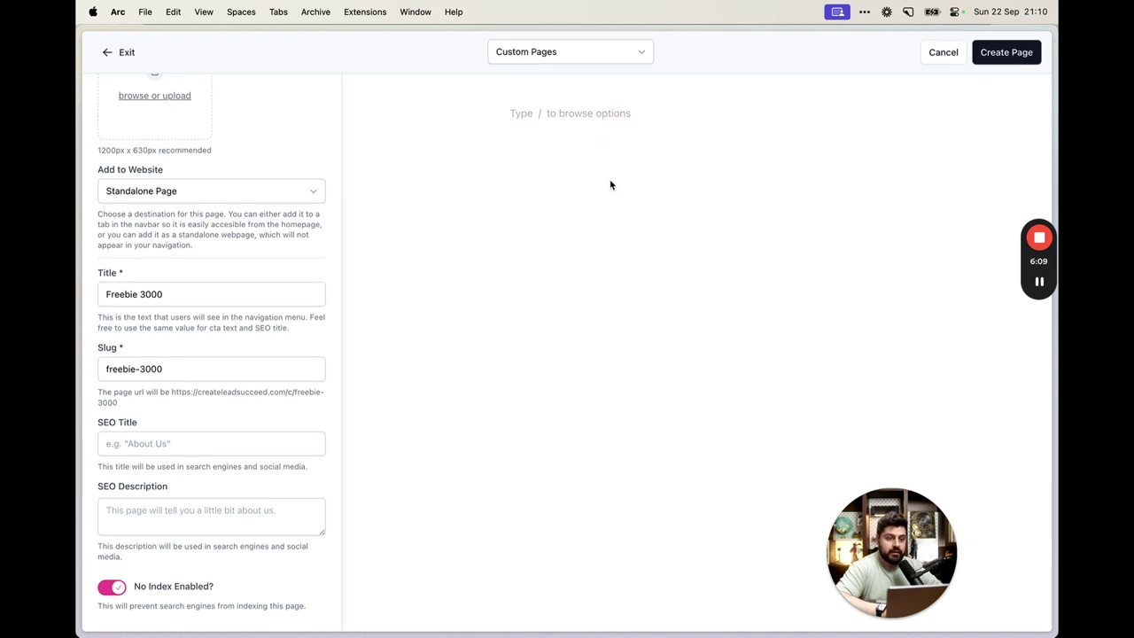
Write the 'Gimme your deets' teaser line with 'body' struck through and 'freebie.' in bold
type("Gi")
key("BackSpace")
key("BackSpace")
key("BackSpace")
key("BackSpace")
key("BackSpace")
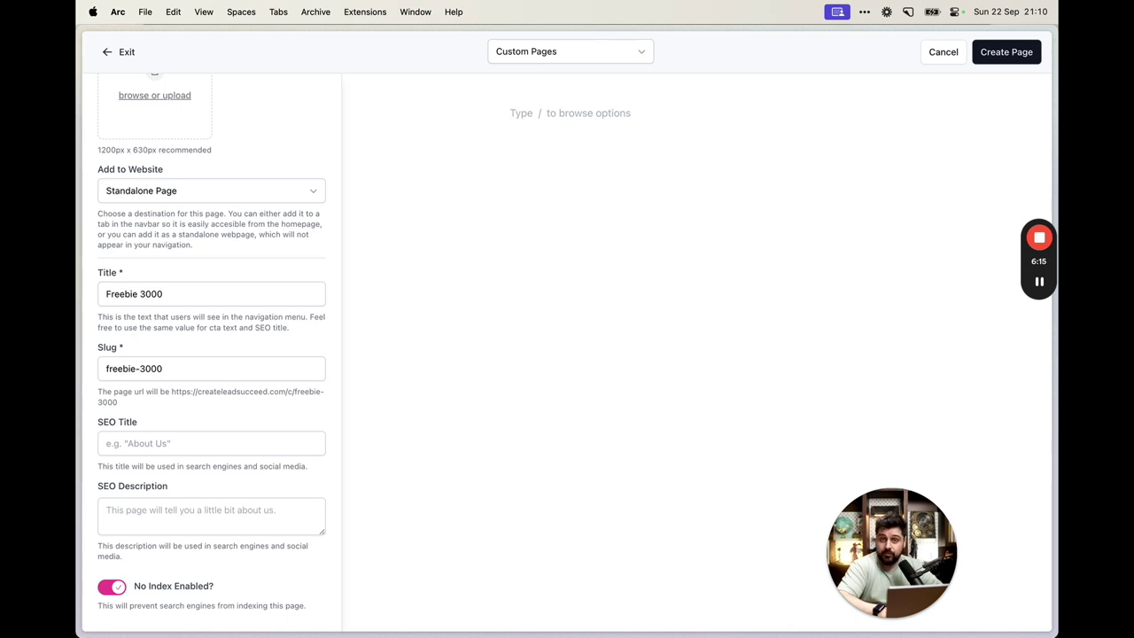
type("G")
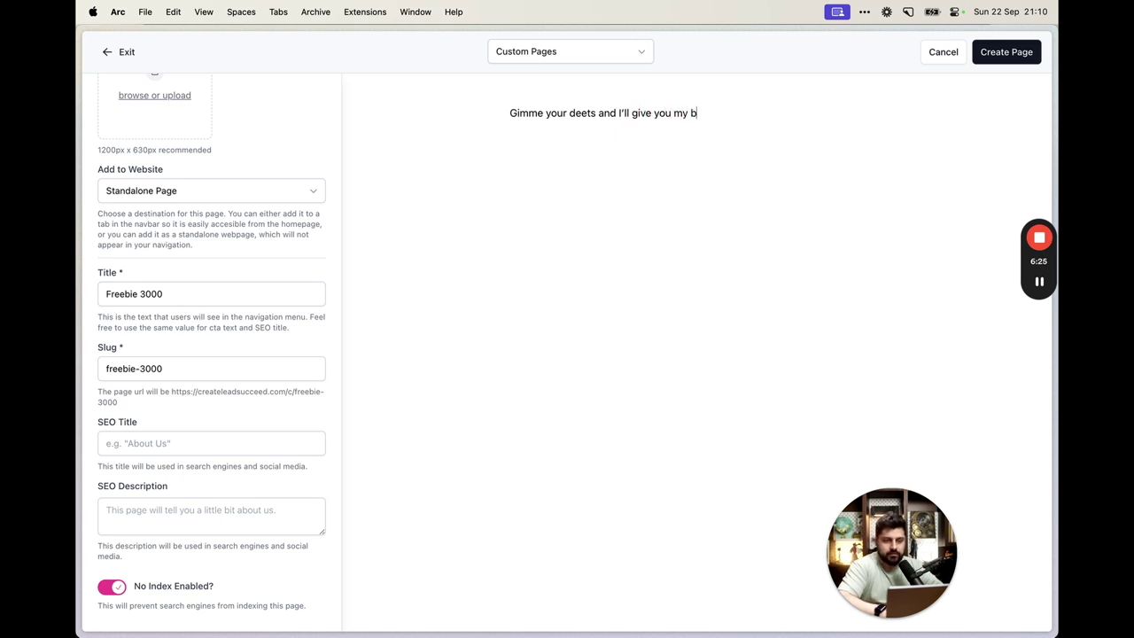
key("alt+shift+Left")
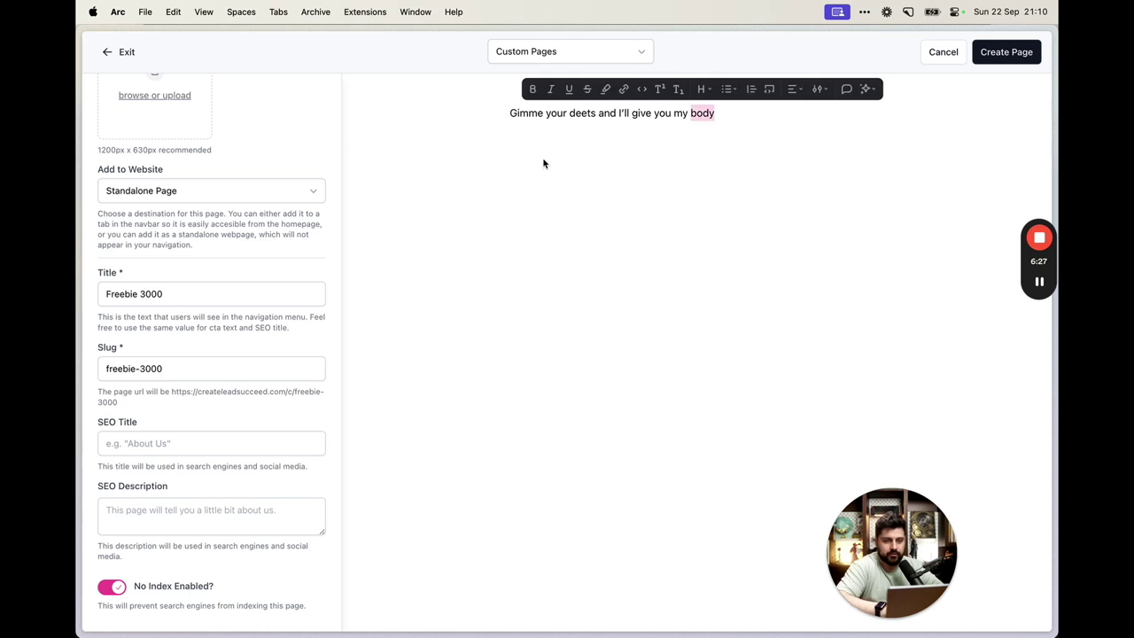
left_click(586, 89)
left_click(753, 116)
type("freebi")
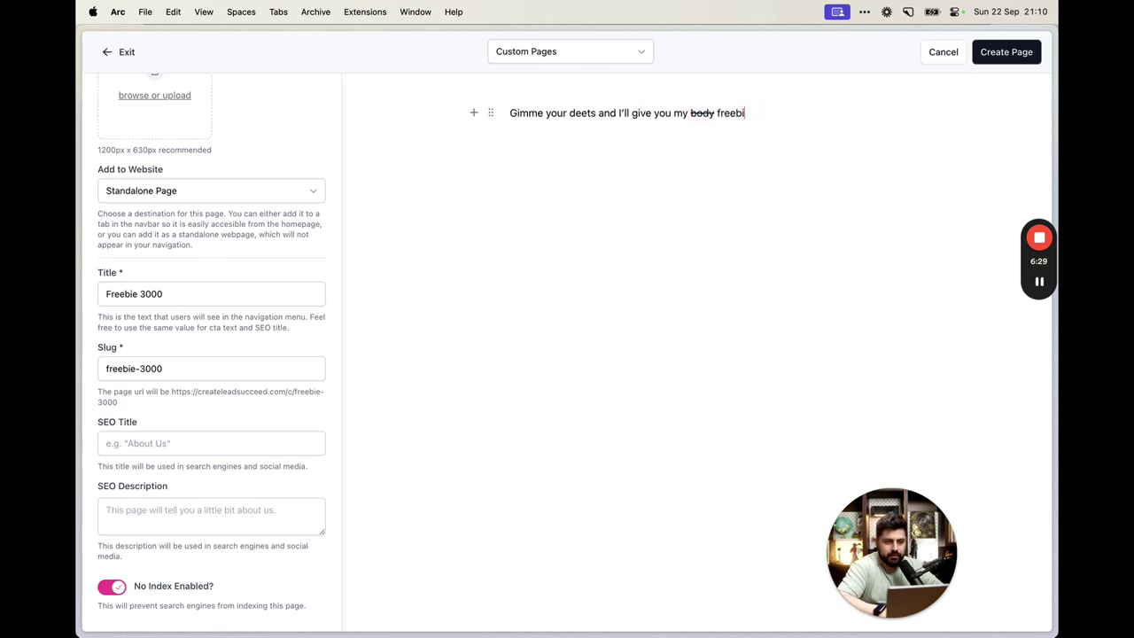
type("e.")
key("alt+shift+Left")
key("super+b")
key("Right")
key("Return")
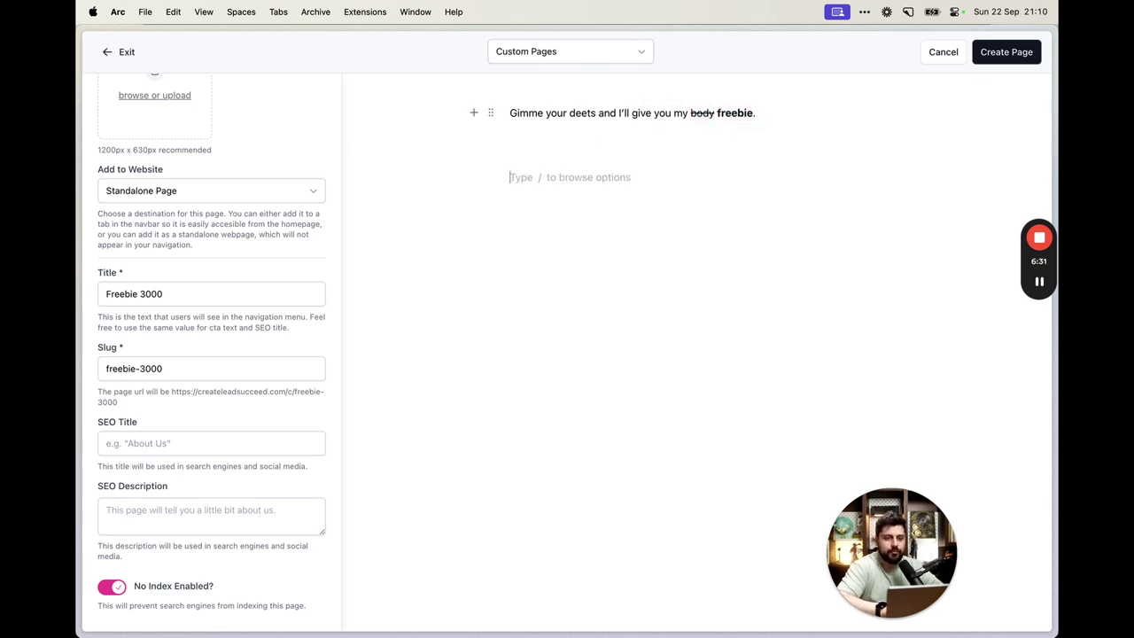
Insert the elephant-in-pink-sneakers GIF from the library's Giphy Animals category
key("Return")
type("/im")
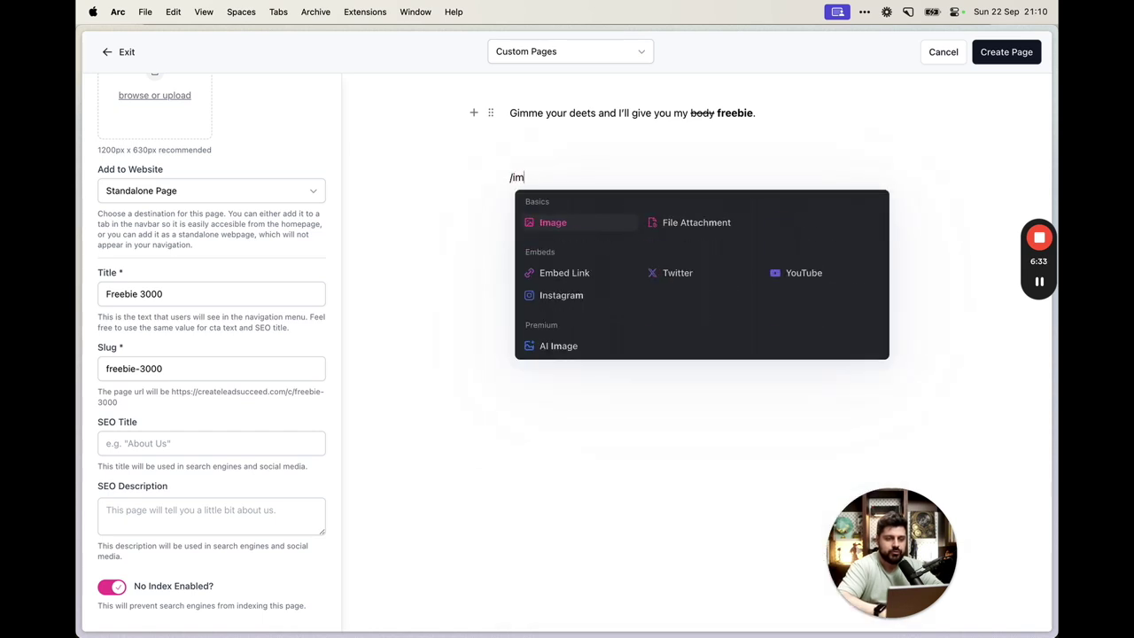
key("Return")
left_click(669, 267)
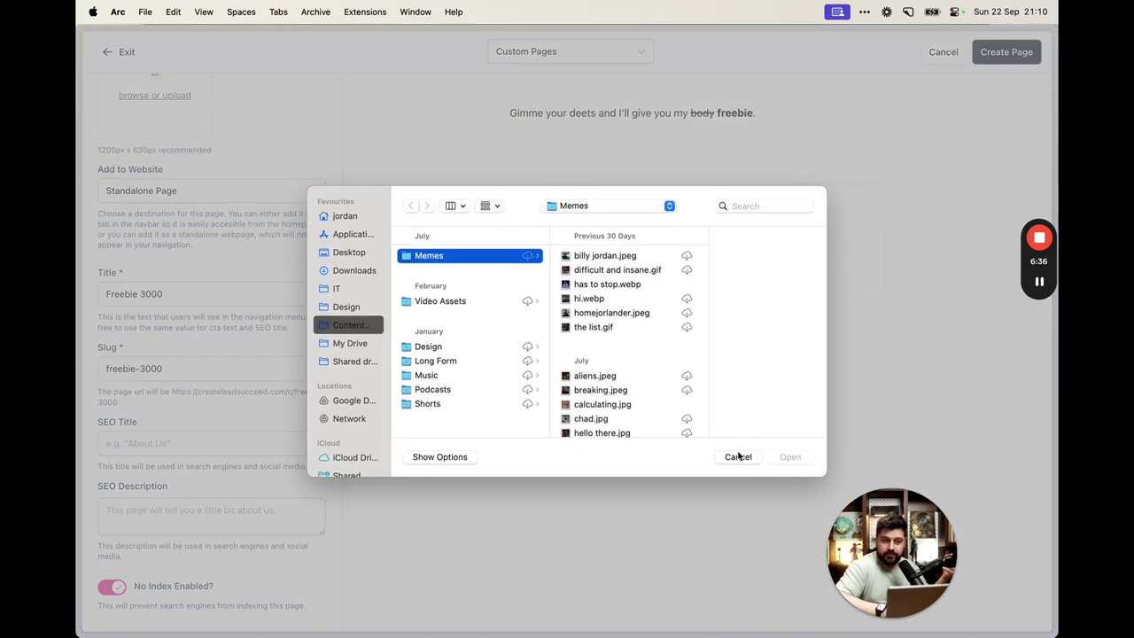
left_click(736, 455)
left_click(754, 262)
left_click(317, 102)
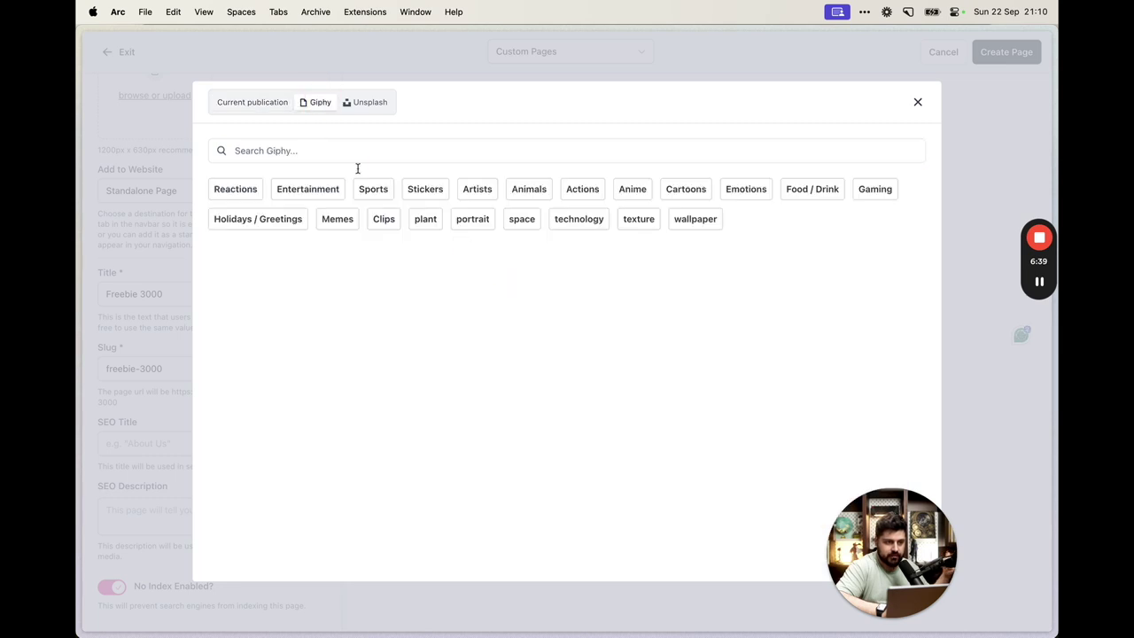
left_click(525, 191)
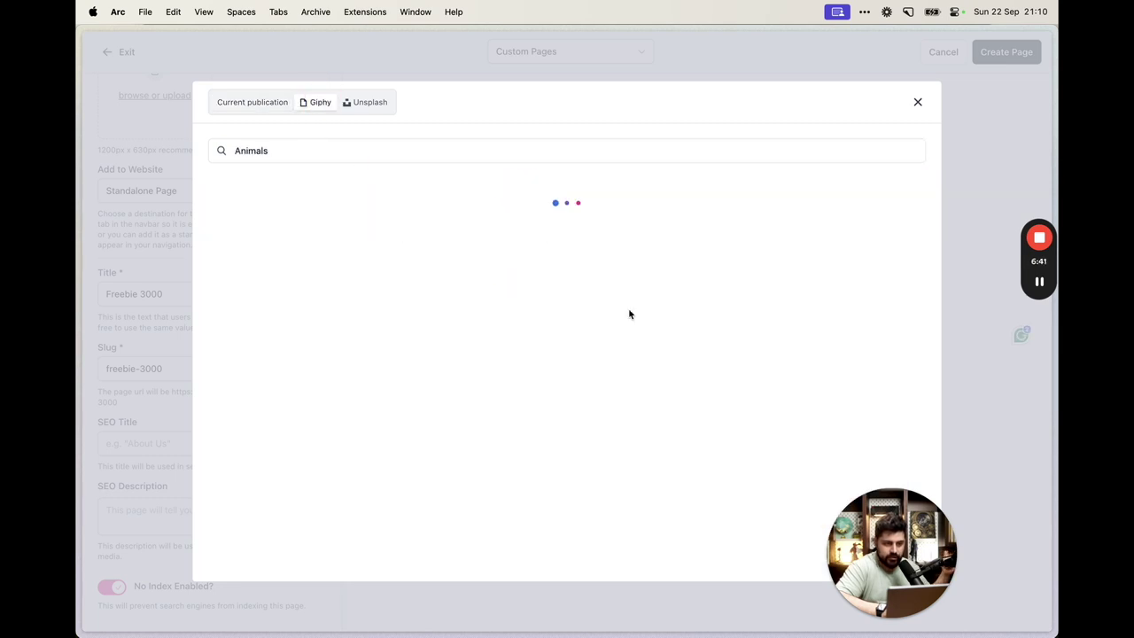
scroll(665, 345, "down", 2)
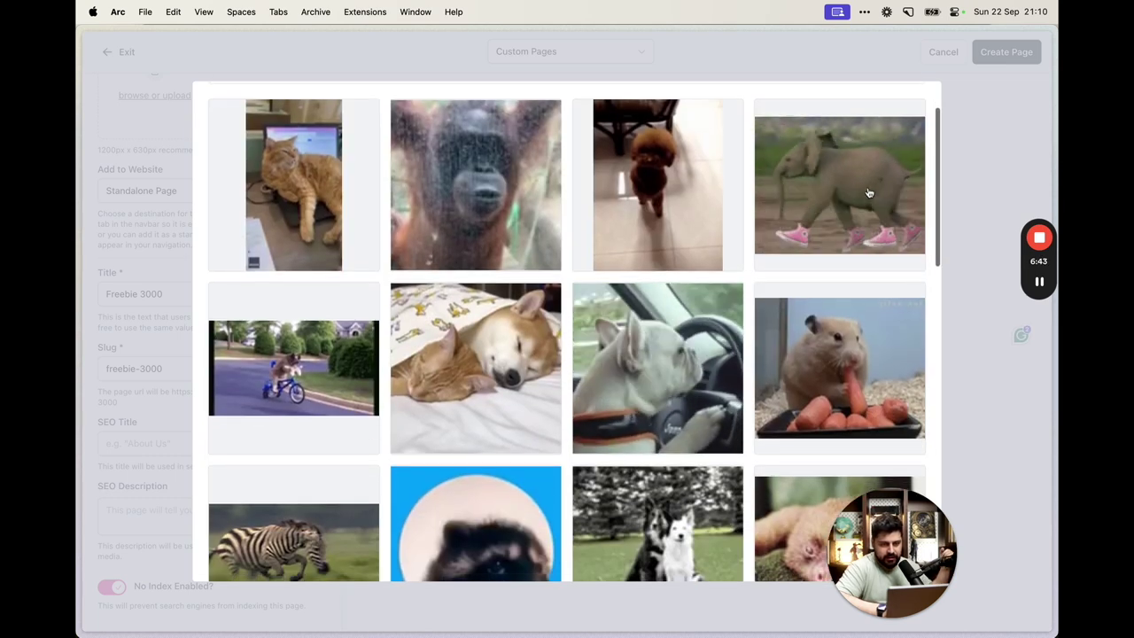
left_click(705, 372)
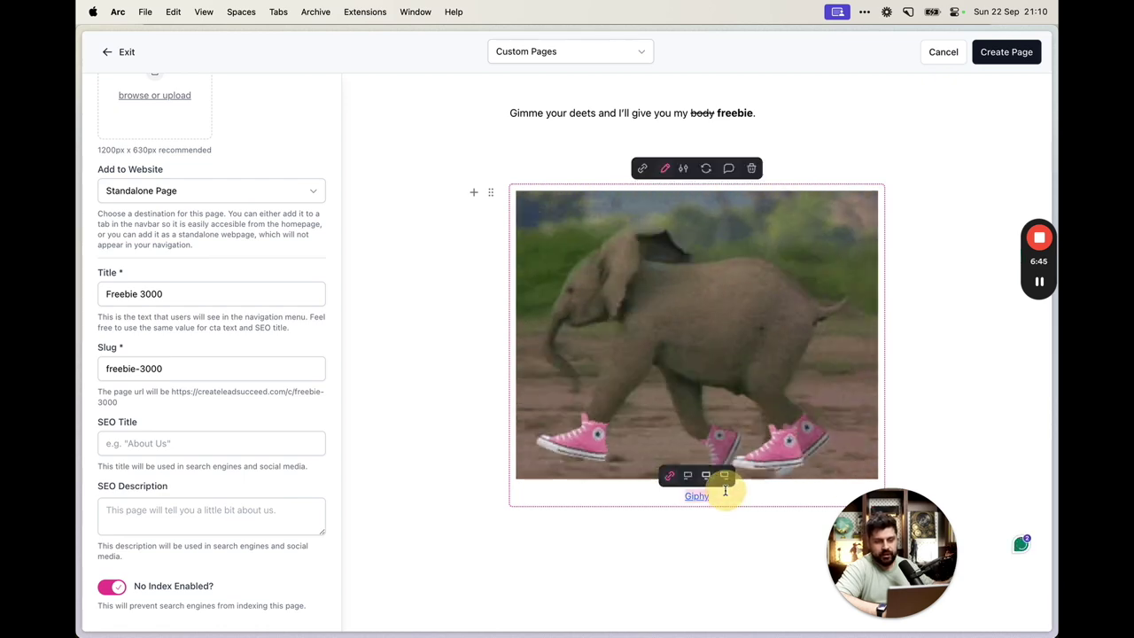
Add the line 'Just enter your email here & I'll send you to it:' below the GIF
left_click(653, 521)
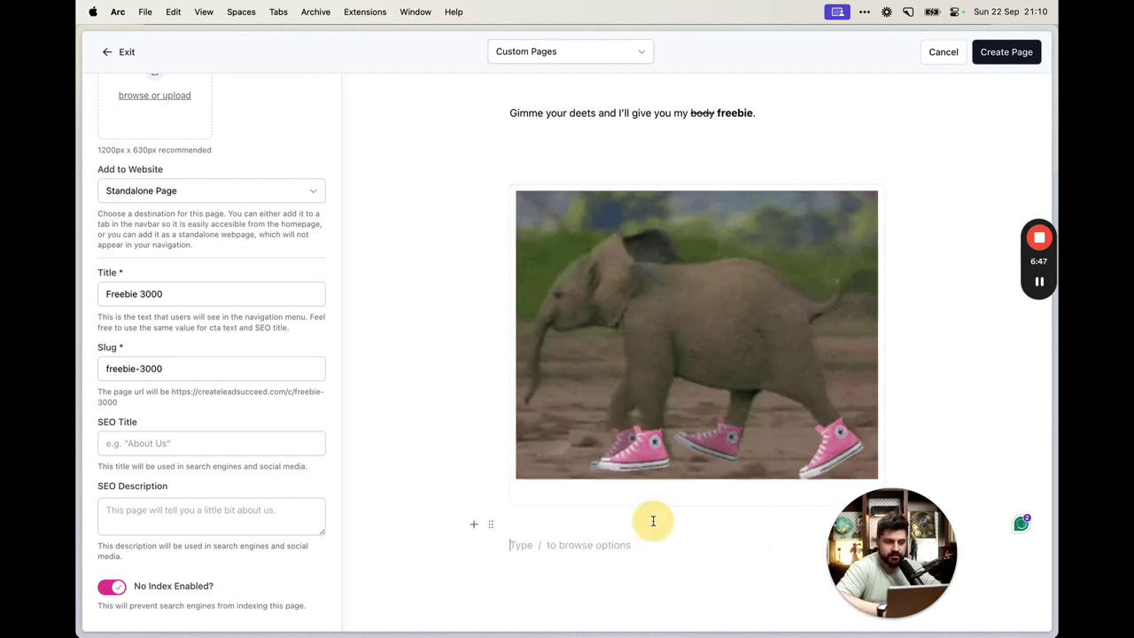
type("Just ent")
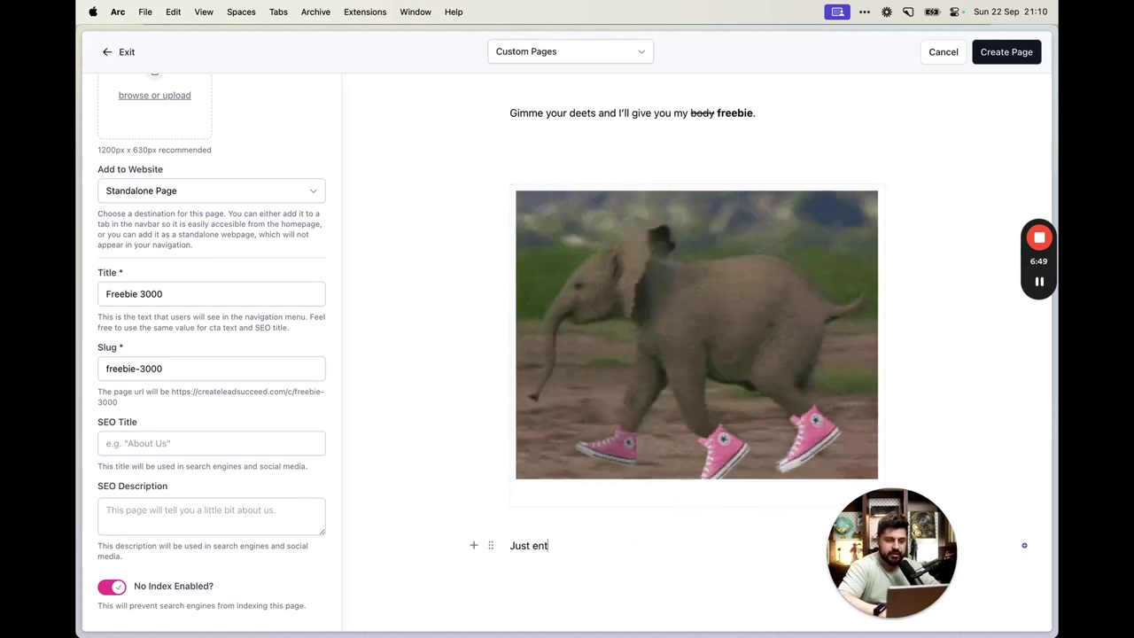
type("er your email he")
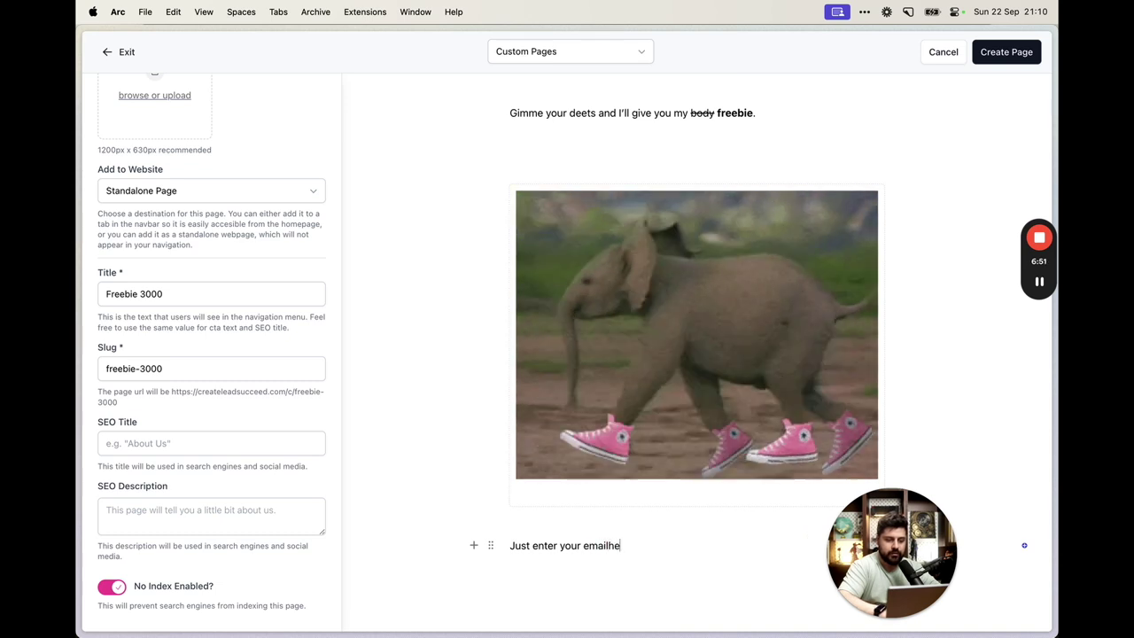
type("re & I'll")
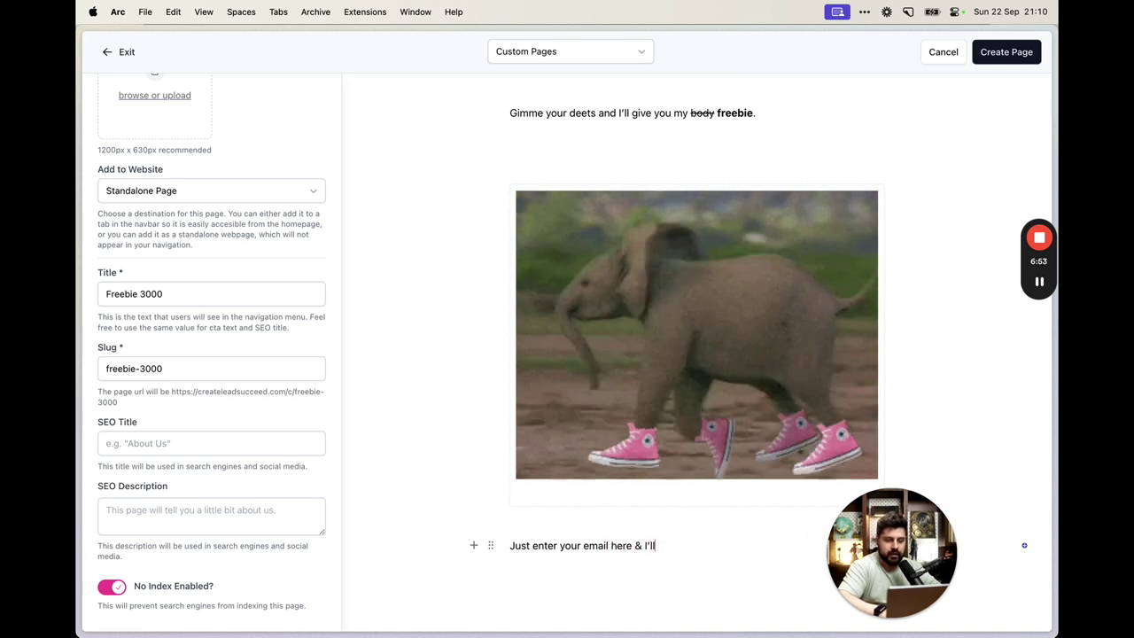
type(" give you")
key("BackSpace")
key("BackSpace")
key("BackSpace")
key("BackSpace")
key("BackSpace")
key("BackSpace")
key("BackSpace")
key("BackSpace")
type("send yo")
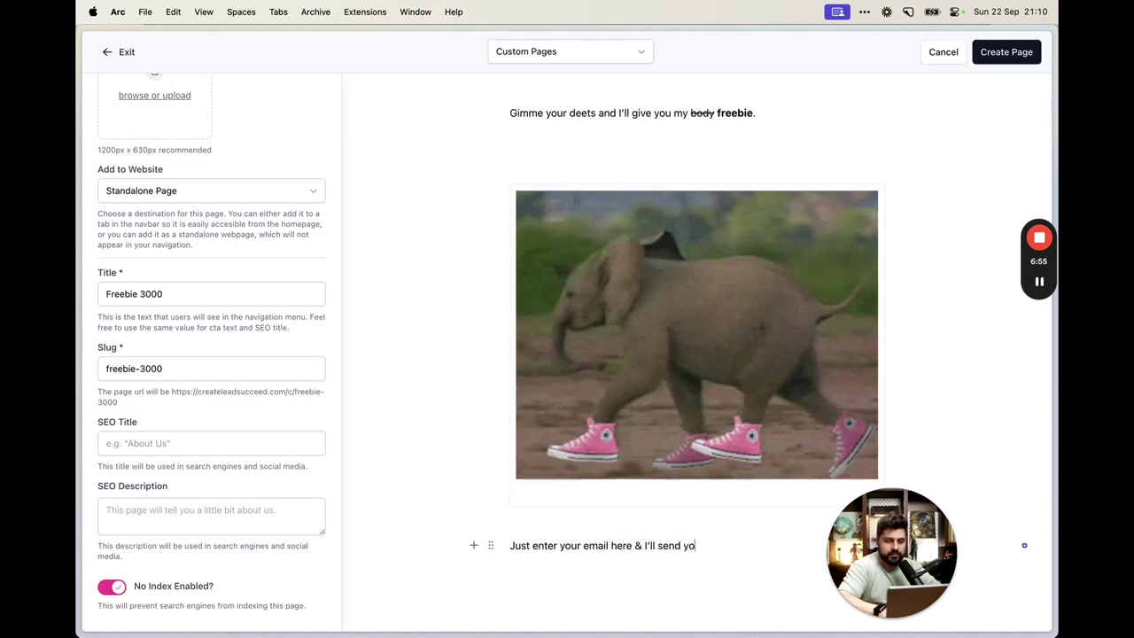
type("u to it:")
key("Return")
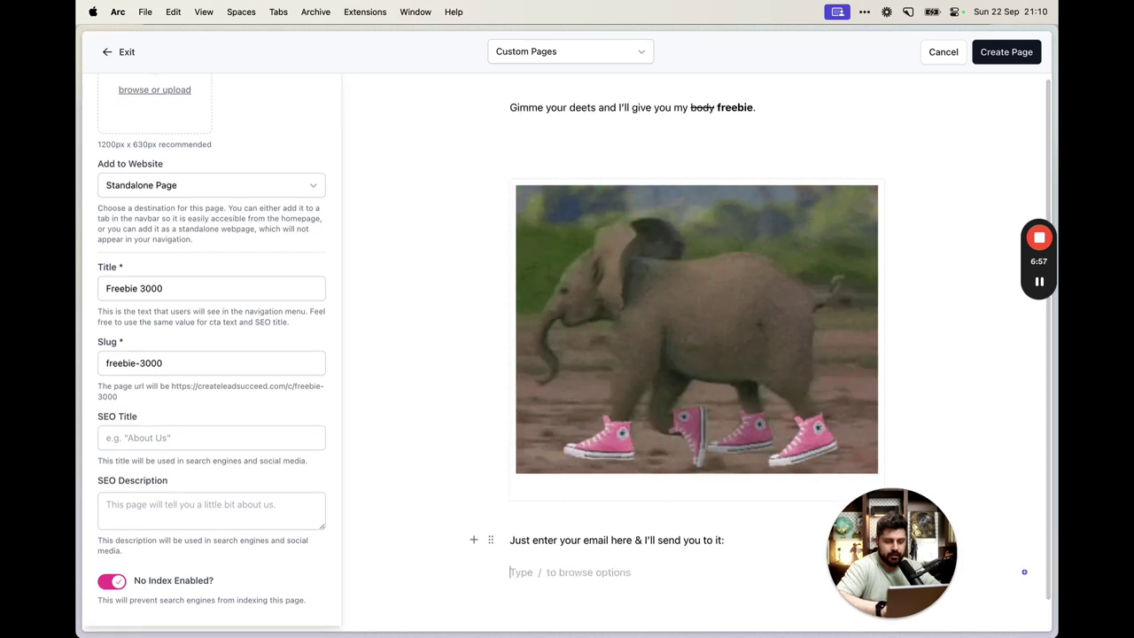
scroll(653, 521, "down", 1)
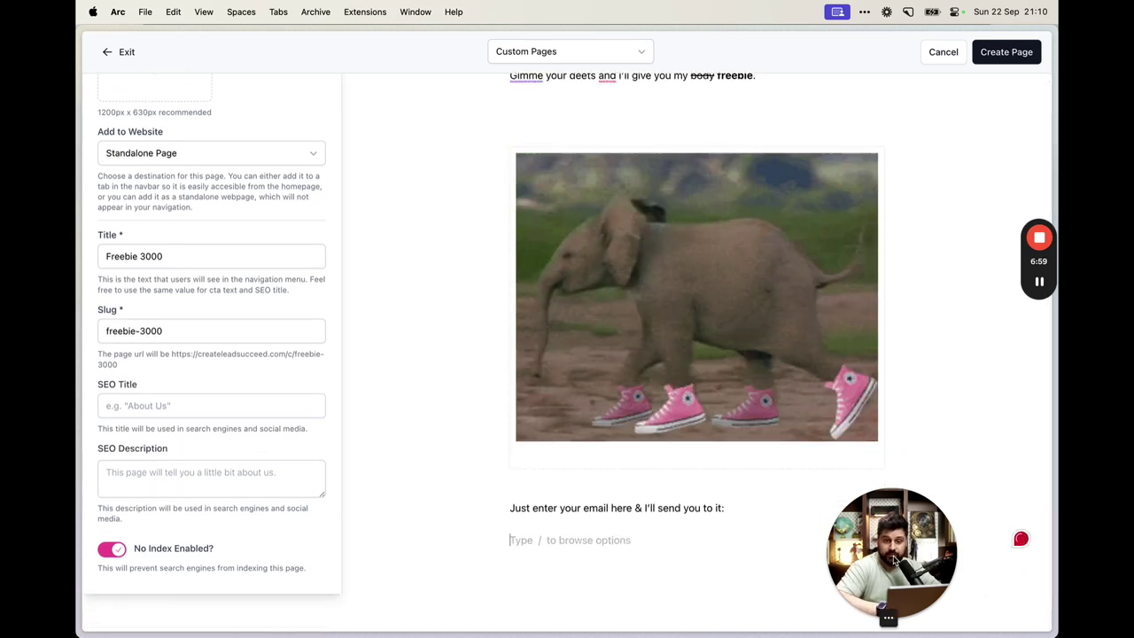
left_click_drag(894, 560, 972, 560)
left_click(581, 539)
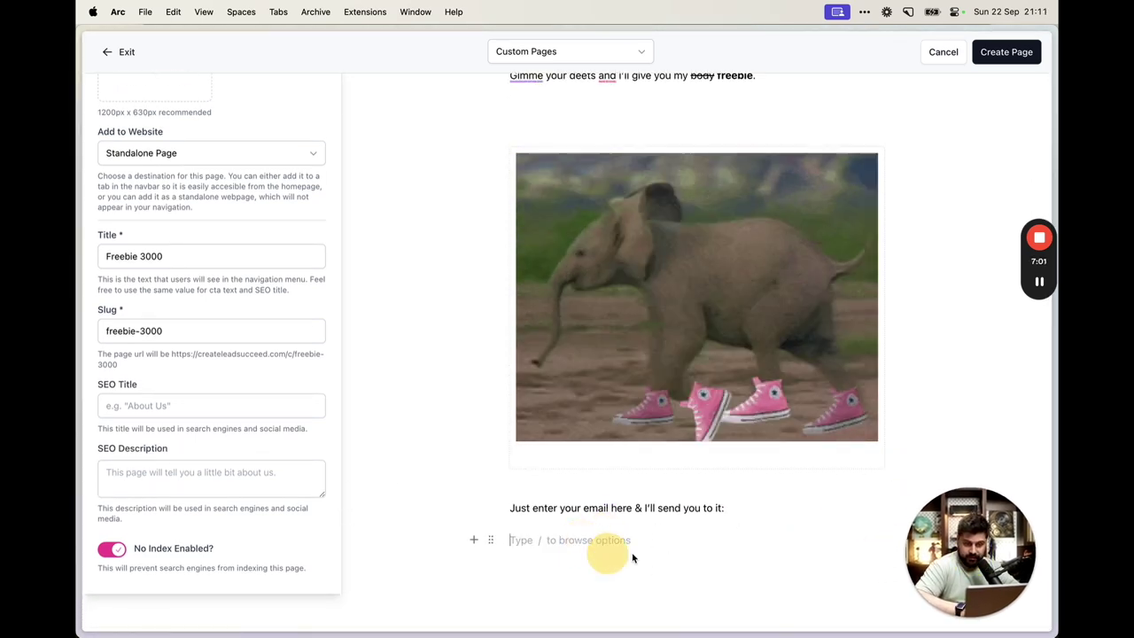
type("/")
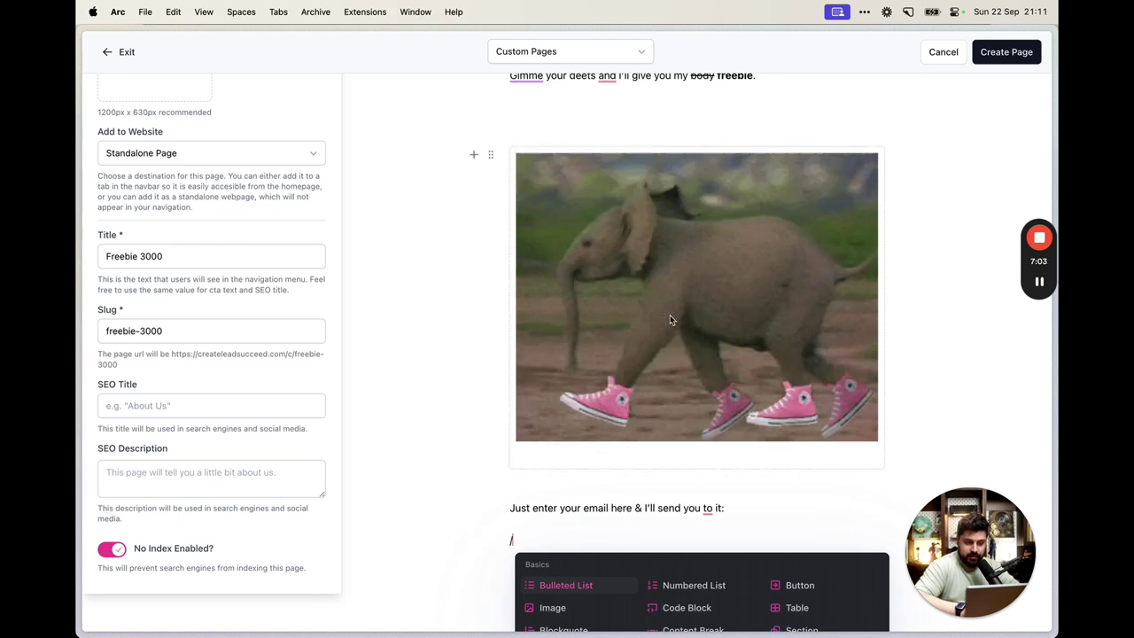
scroll(692, 479, "down", 5)
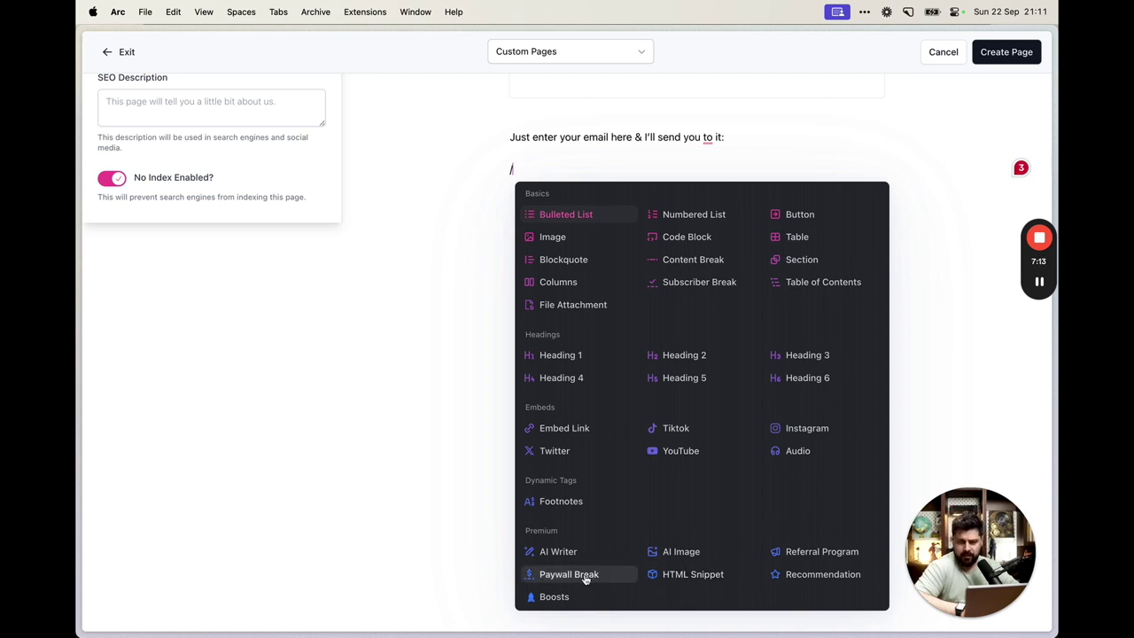
scroll(456, 334, "up", 5)
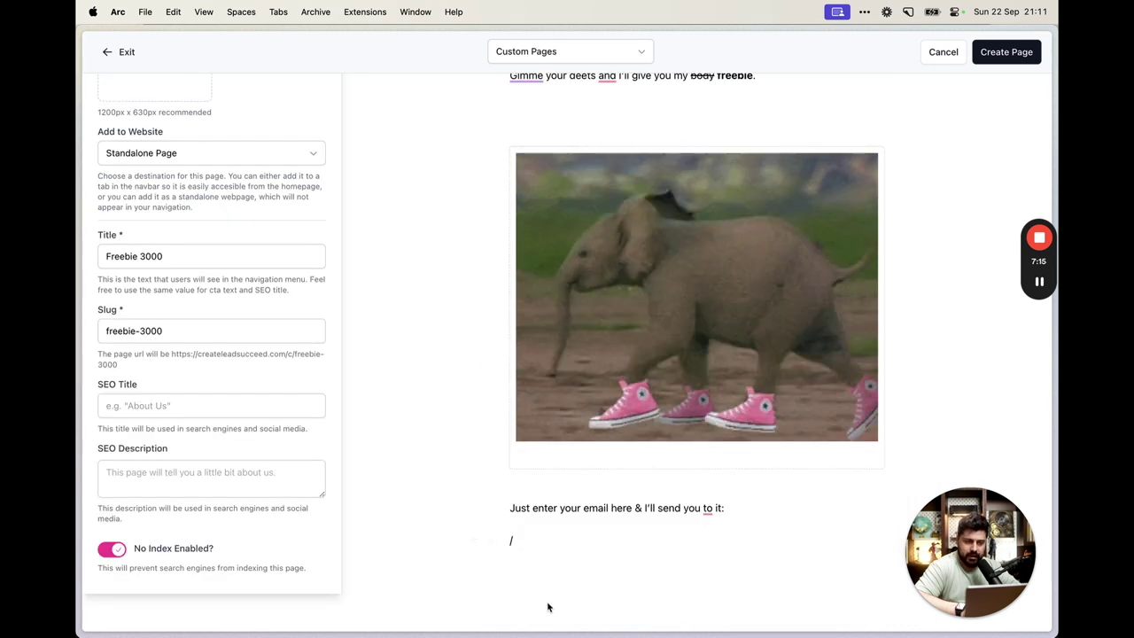
key("BackSpace")
Create a new subscribe form under Publication settings and name it Freebie 3000
mouse_move(81, 239)
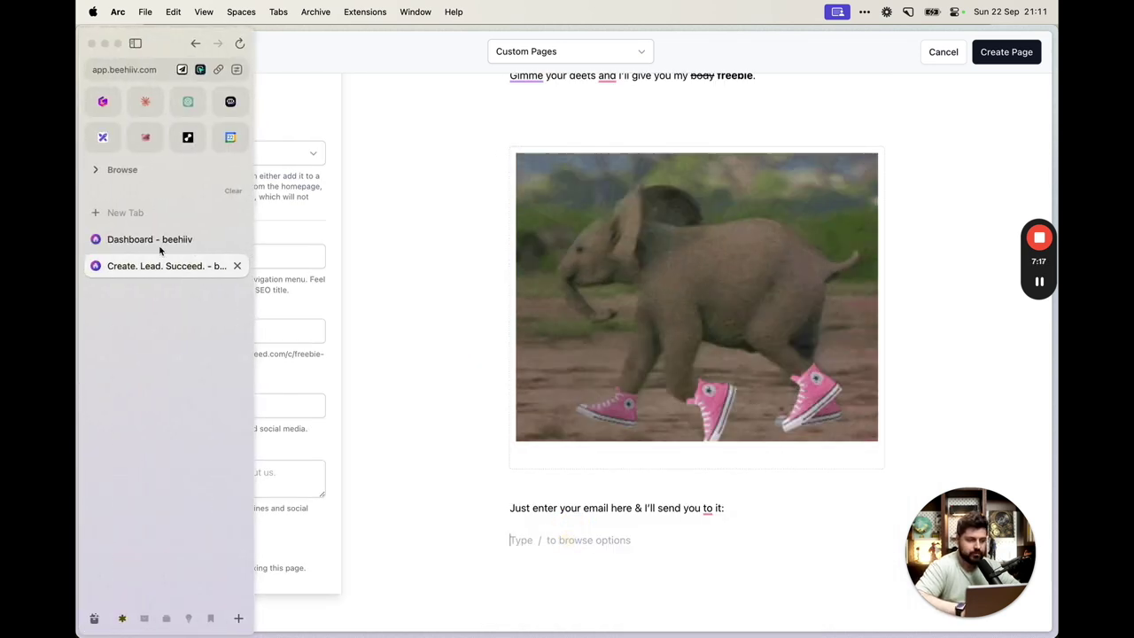
left_click(160, 237)
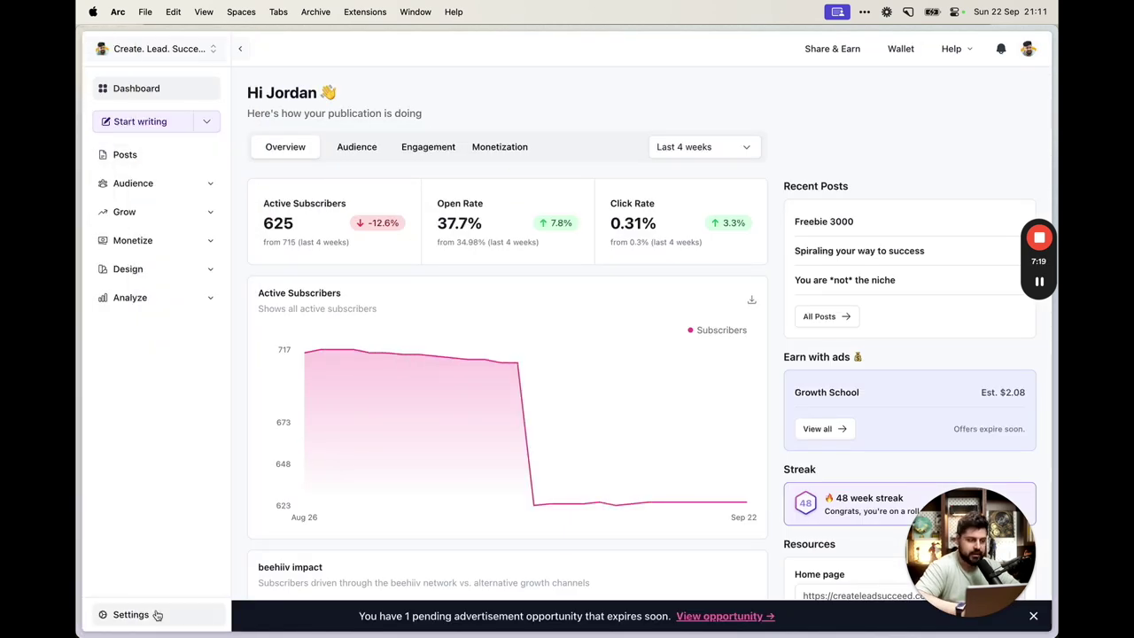
left_click(131, 614)
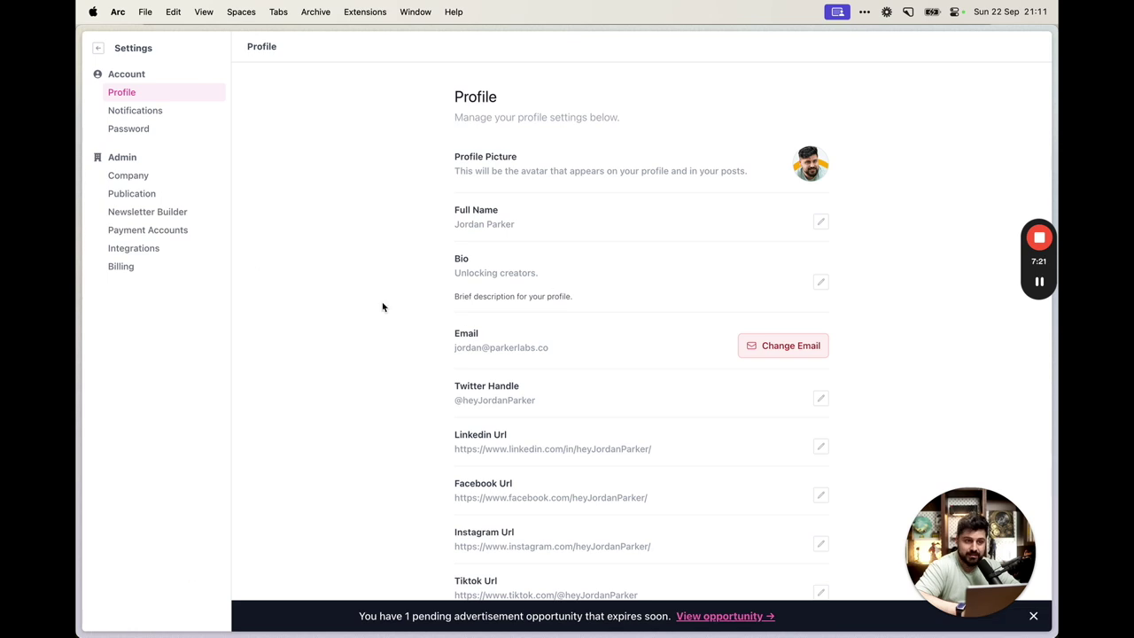
left_click(142, 194)
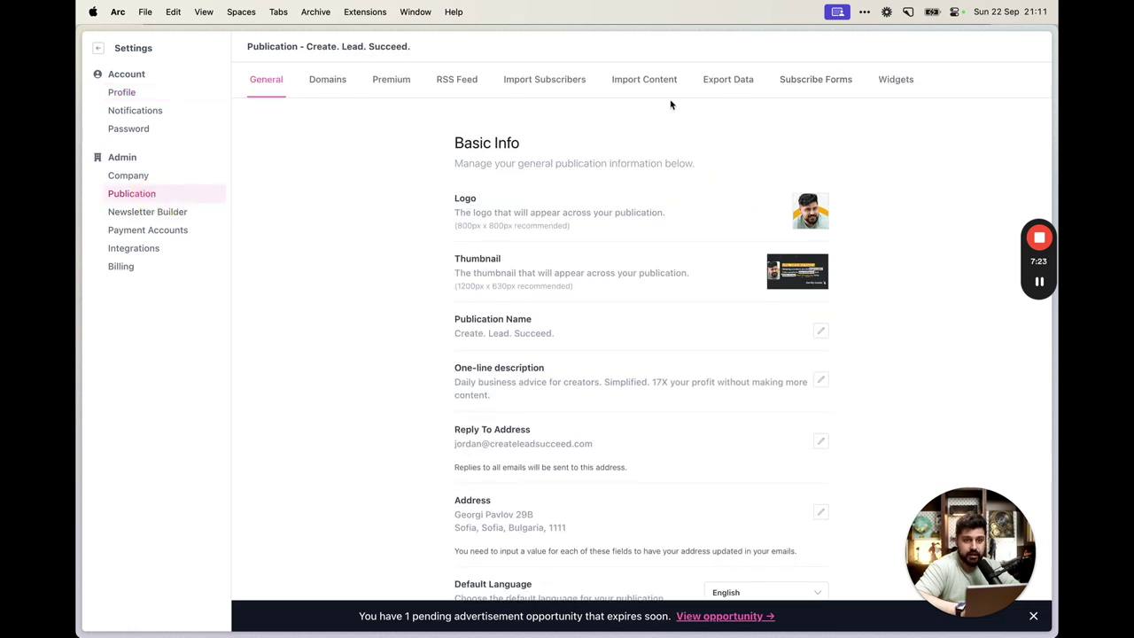
left_click(813, 81)
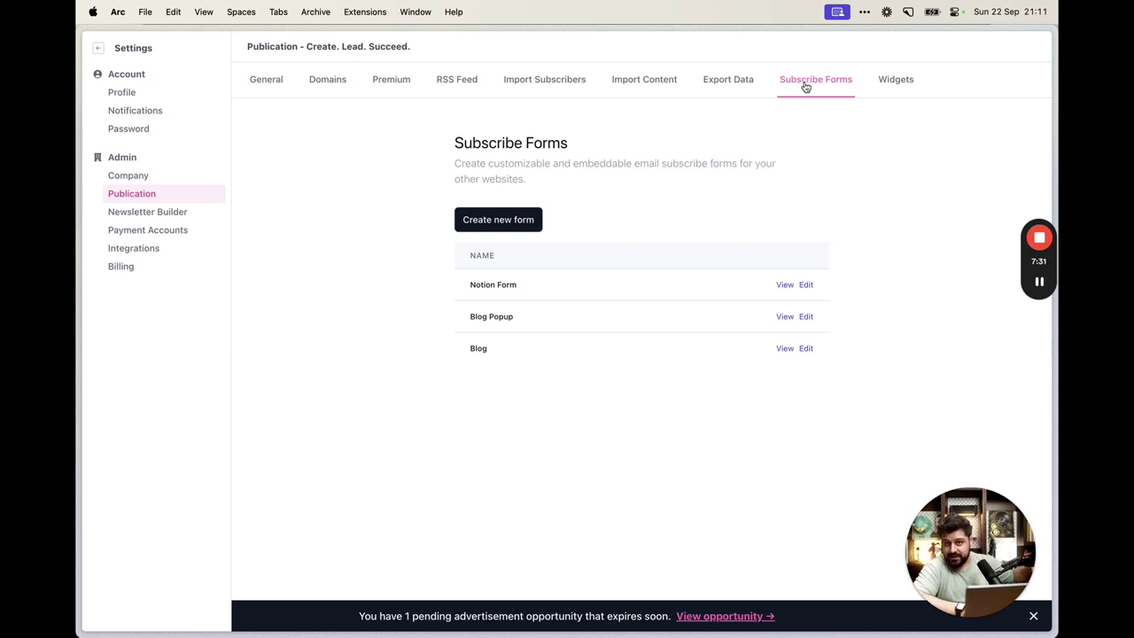
left_click(498, 220)
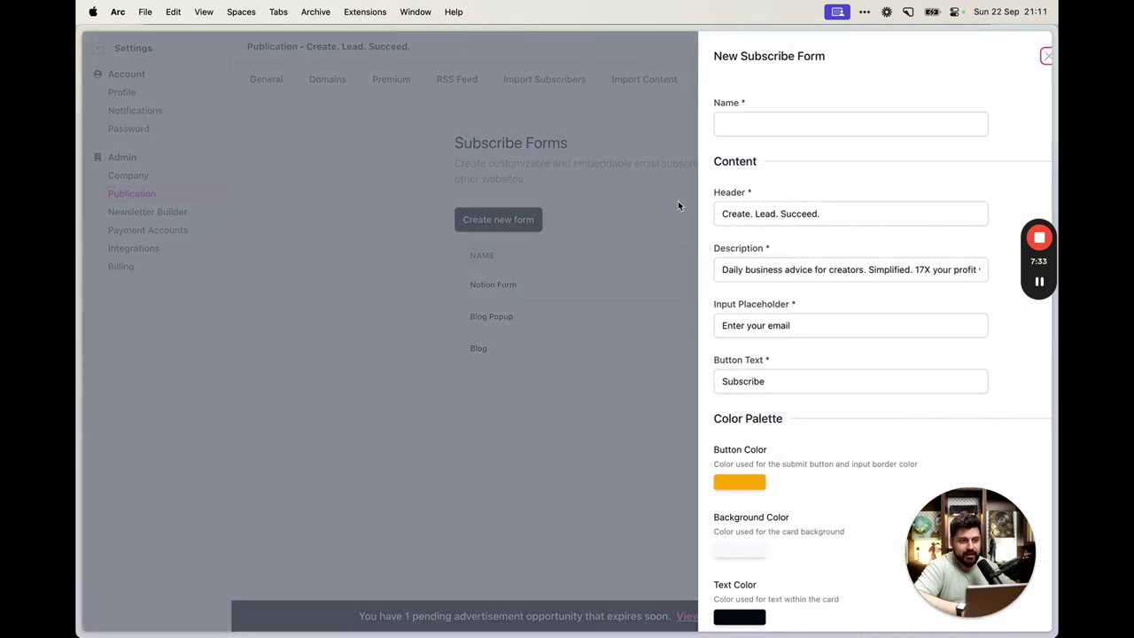
left_click(795, 122)
type("Freebie 30")
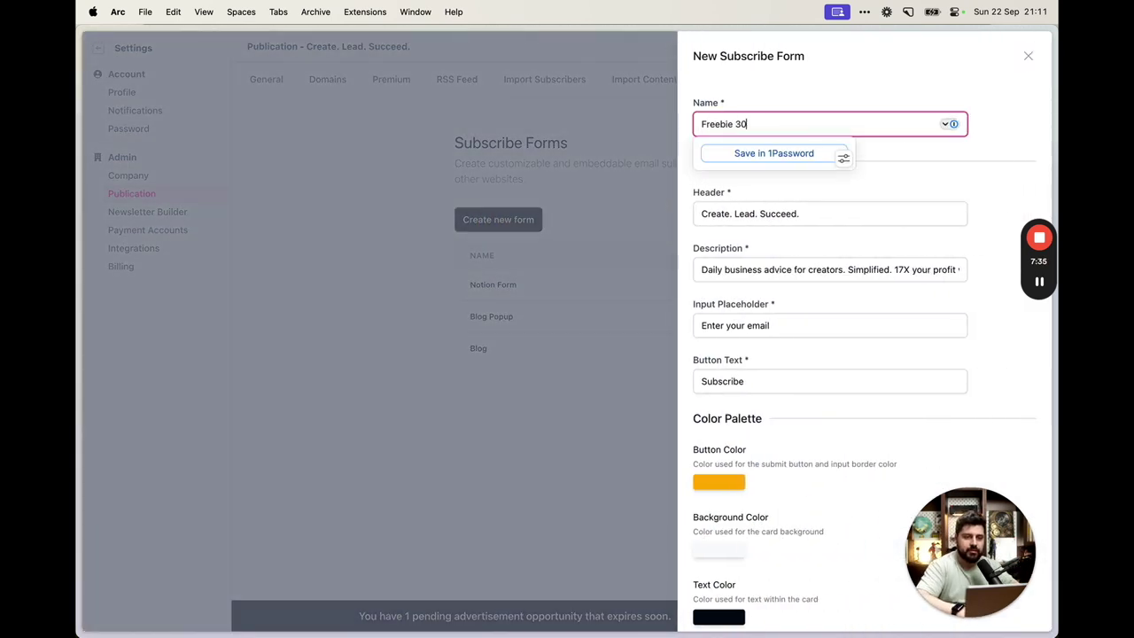
left_click(836, 207)
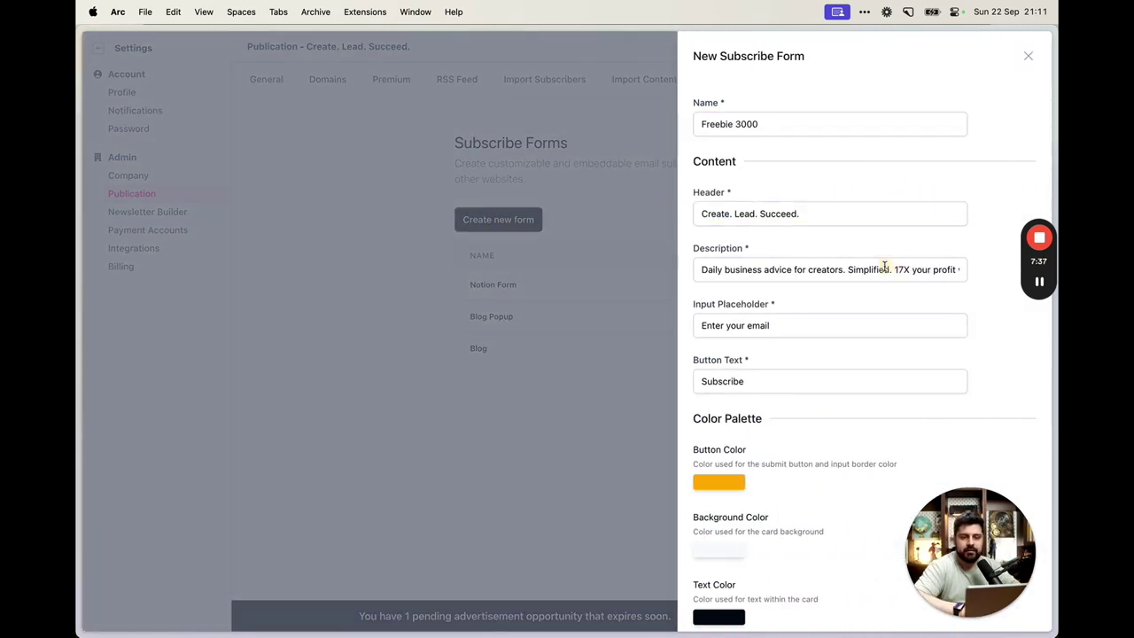
Copy the published Notion Lead Magnet page's link for the form's external redirect
scroll(886, 266, "down", 10)
scroll(884, 271, "up", 10)
scroll(879, 274, "down", 5)
scroll(879, 274, "down", 2)
scroll(851, 195, "up", 4)
scroll(864, 239, "down", 1)
scroll(864, 239, "down", 5)
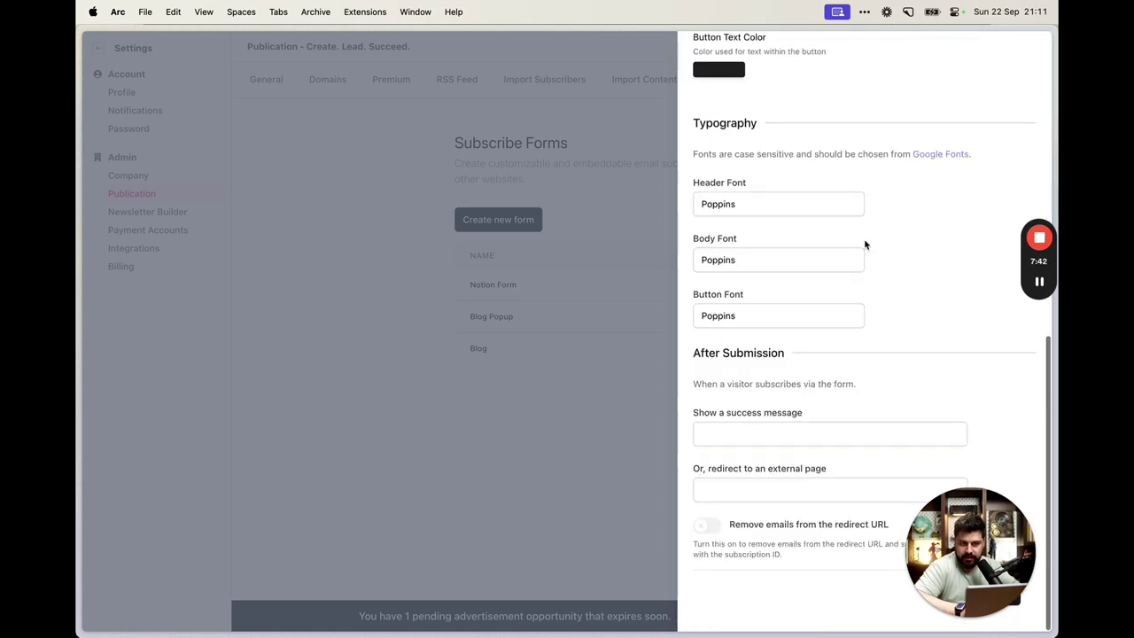
left_click(806, 487)
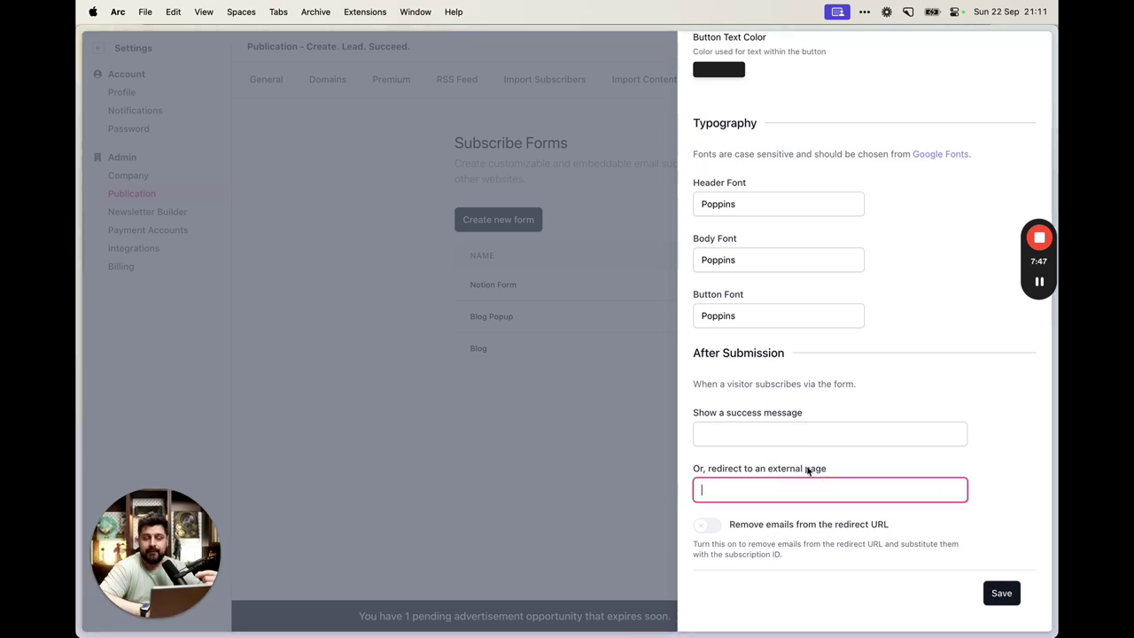
left_click(758, 470)
triple_click(759, 470)
left_click(842, 470)
key("super+Tab")
key("super+Tab")
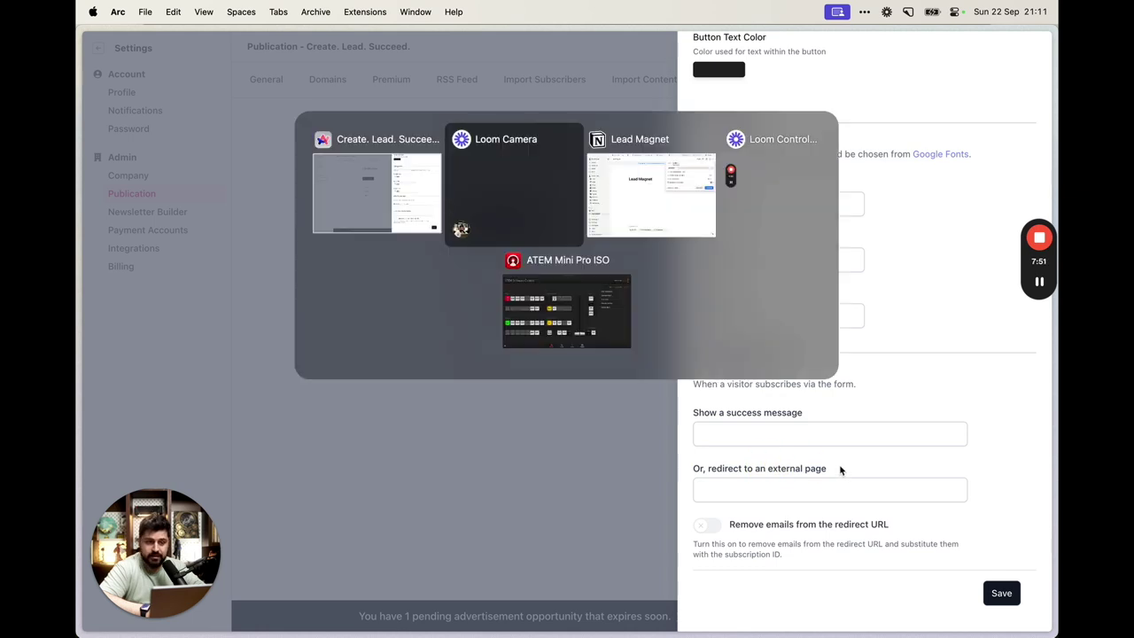
left_click(969, 122)
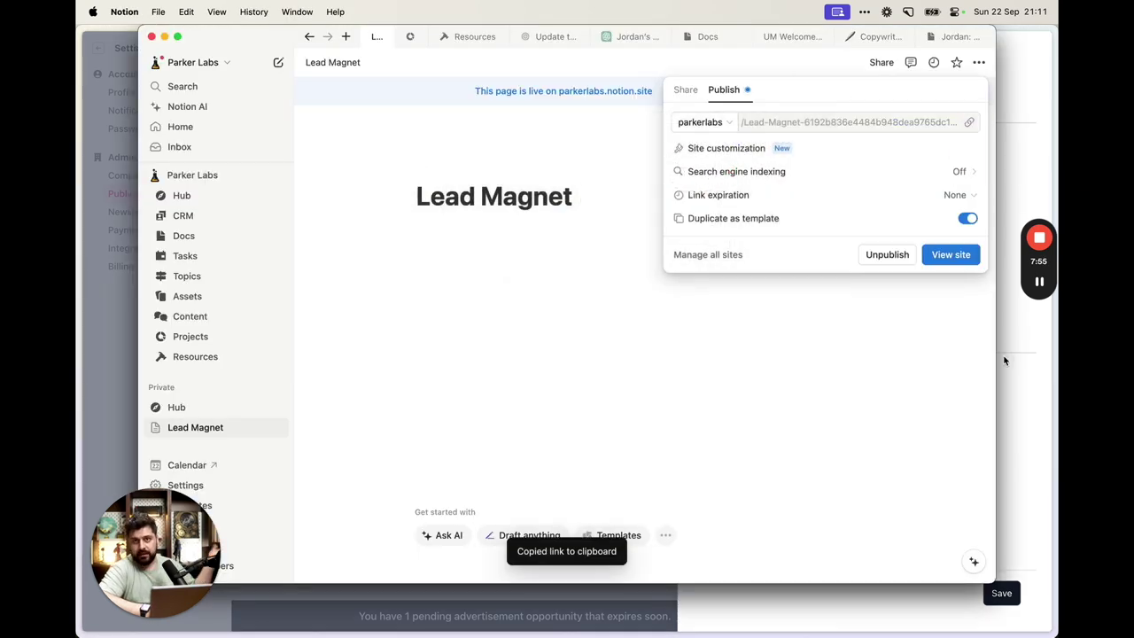
Paste the Notion link as the external redirect address and save the form
key("super+Tab")
left_click(881, 490)
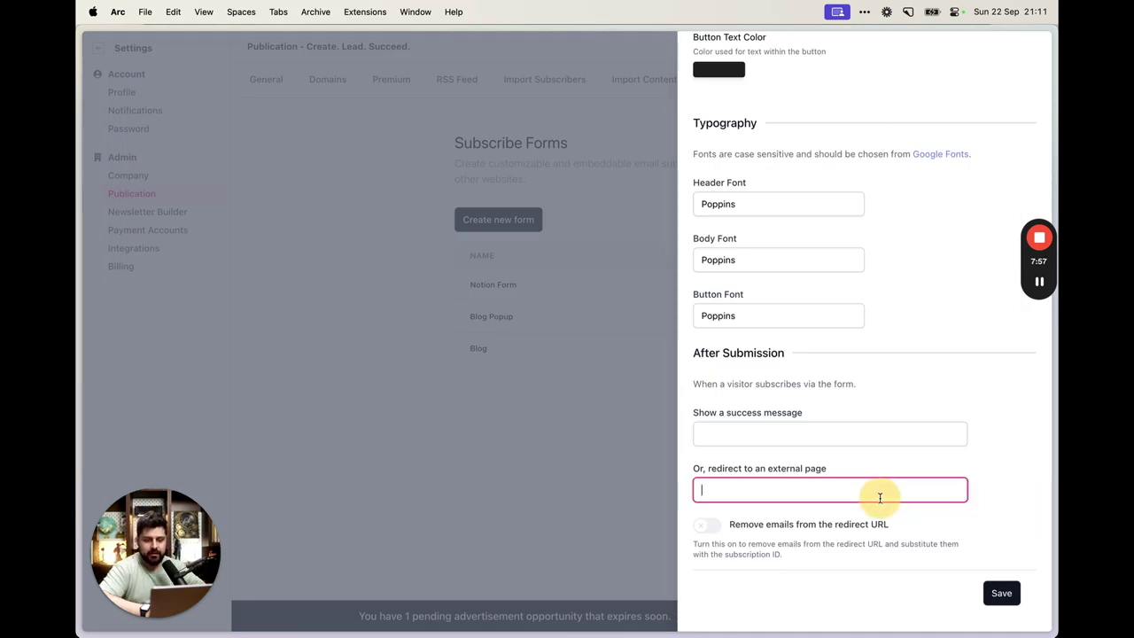
key("super+v")
left_click_drag(851, 490, 382, 473)
left_click(999, 603)
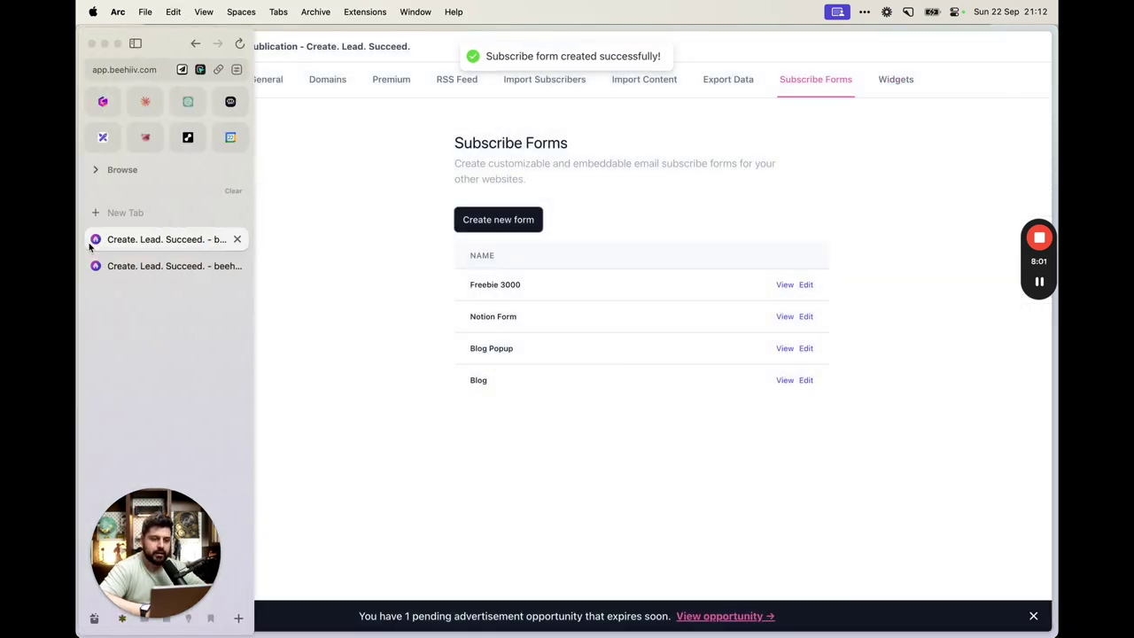
Copy the Freebie 3000 form's Full Width iframe embed code
left_click(784, 285)
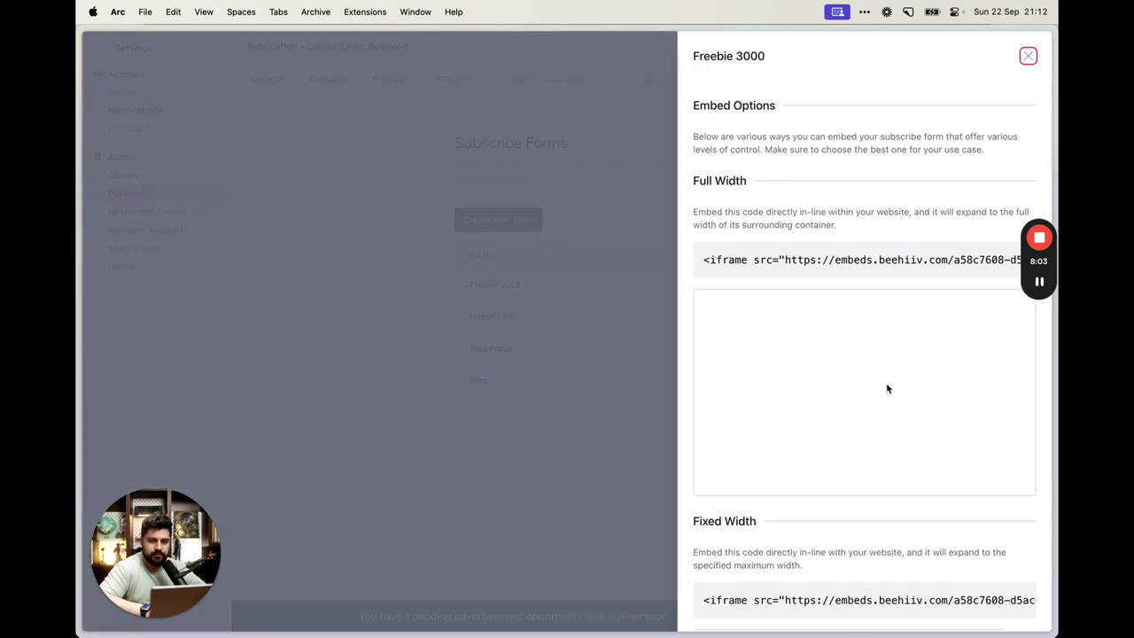
left_click_drag(800, 342, 1018, 423)
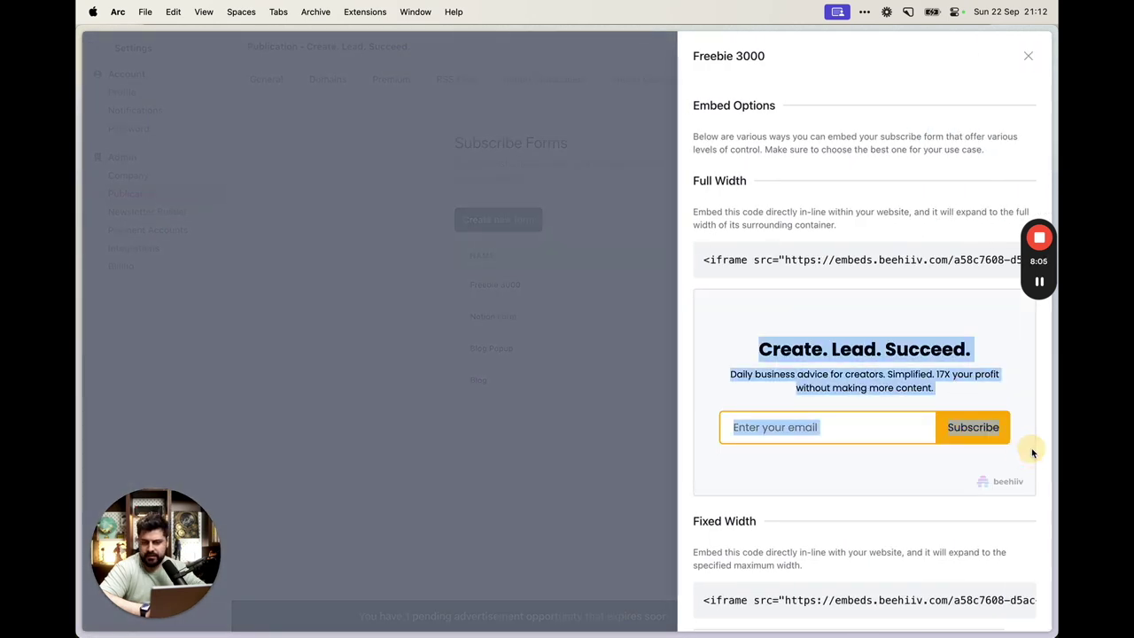
left_click(936, 374)
triple_click(828, 259)
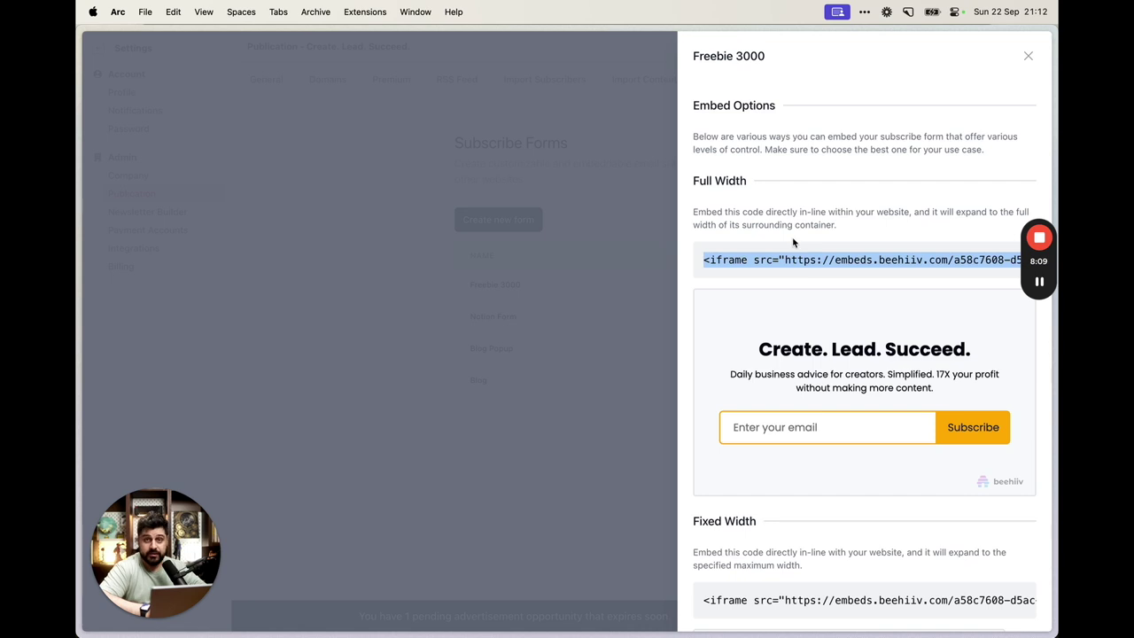
mouse_move(111, 361)
triple_click(884, 260)
In the Freebie 3000 page draft, start an /ht block on a new line below the email prompt
mouse_move(95, 310)
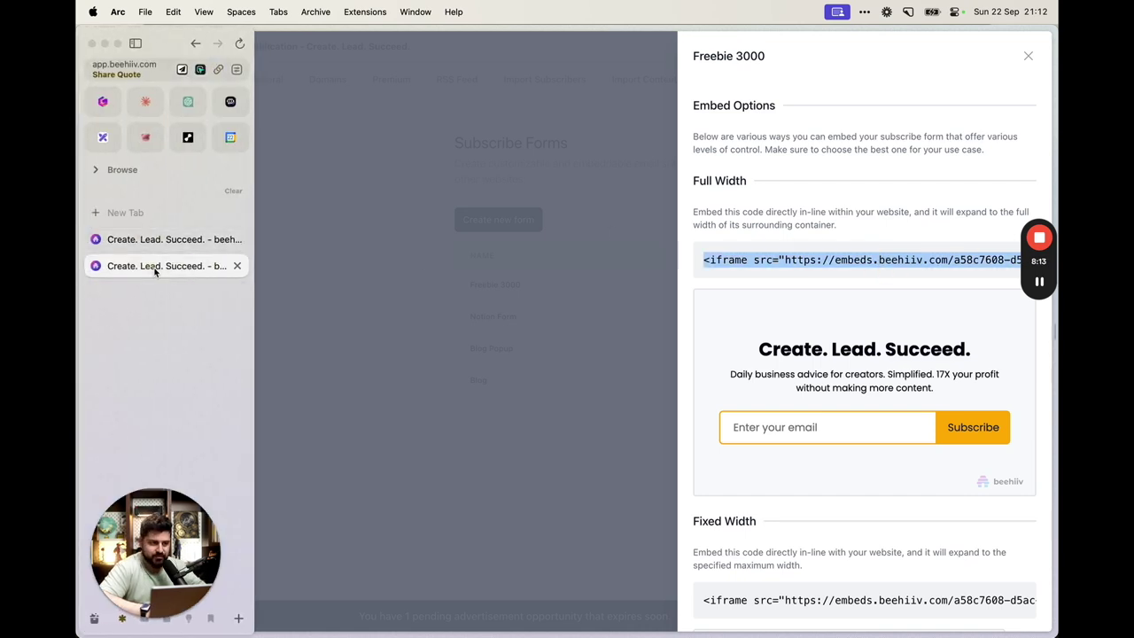
left_click(152, 266)
left_click(666, 539)
type("/ht")
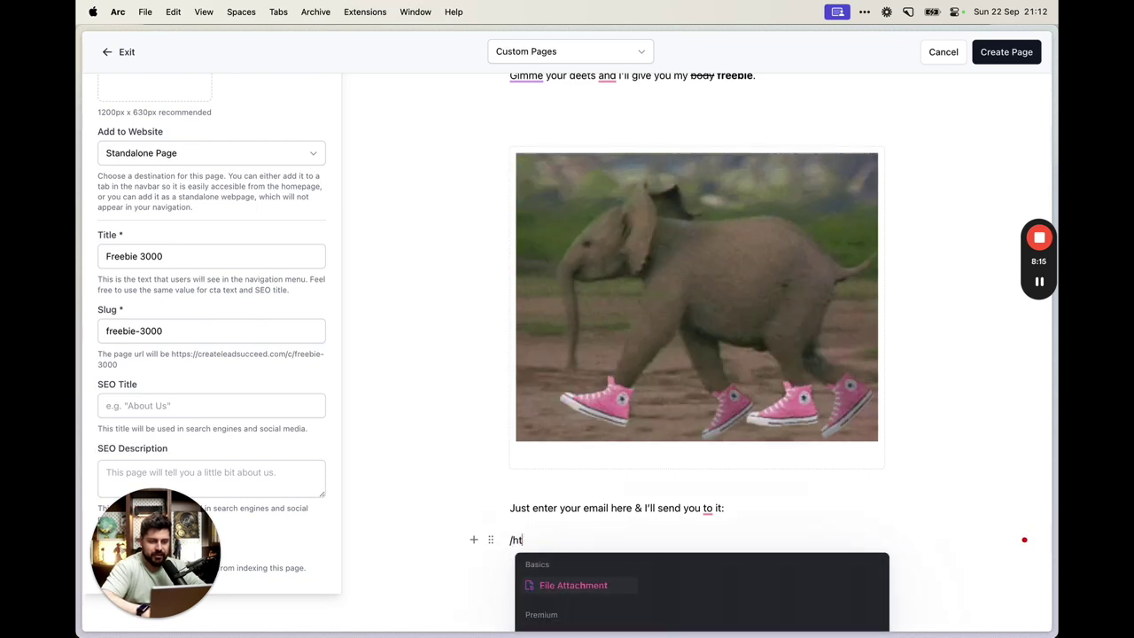
Paste the form's iframe embed code into an HTML Snippet block
left_click(582, 600)
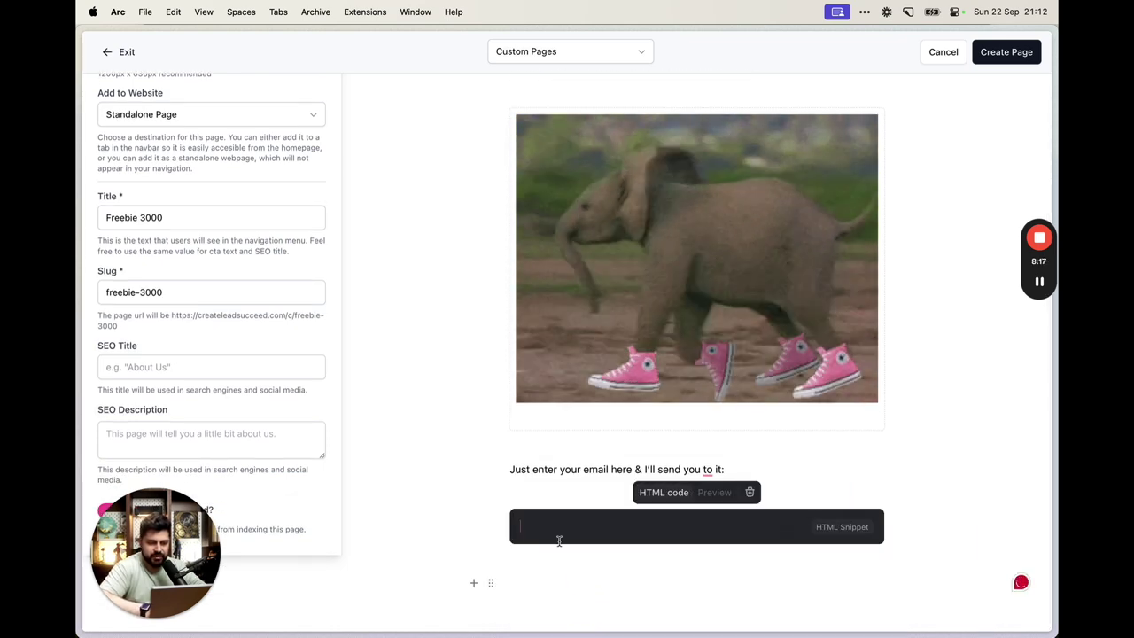
key("super+v")
key("BackSpace")
scroll(632, 521, "down", 3)
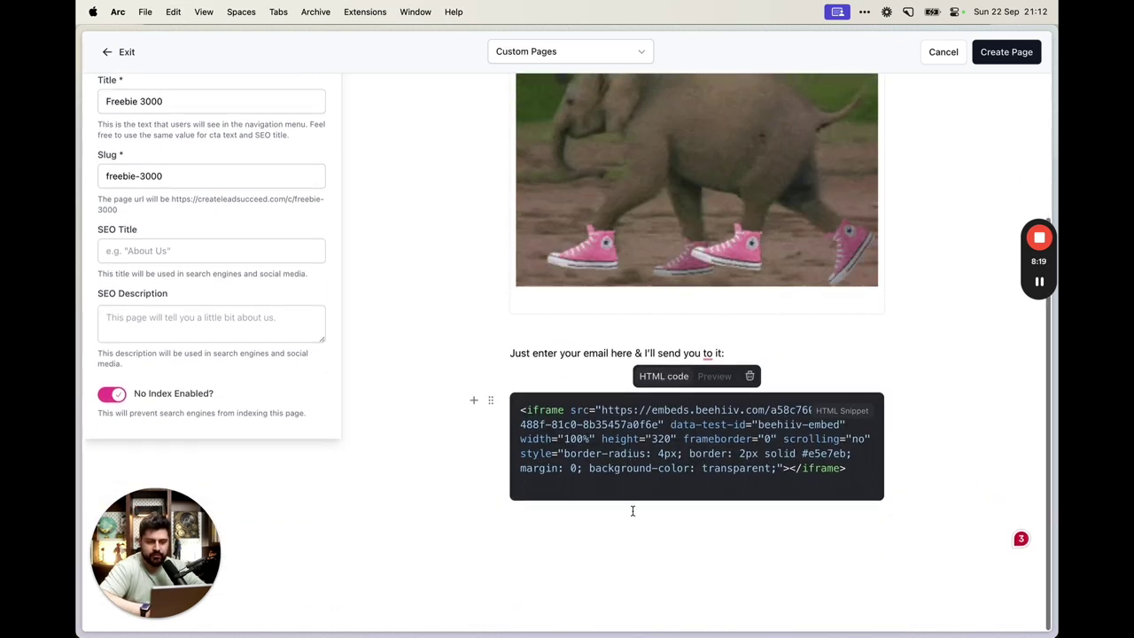
Preview the rendered signup form, then create the Freebie 3000 page
left_click(714, 390)
scroll(691, 506, "down", 3)
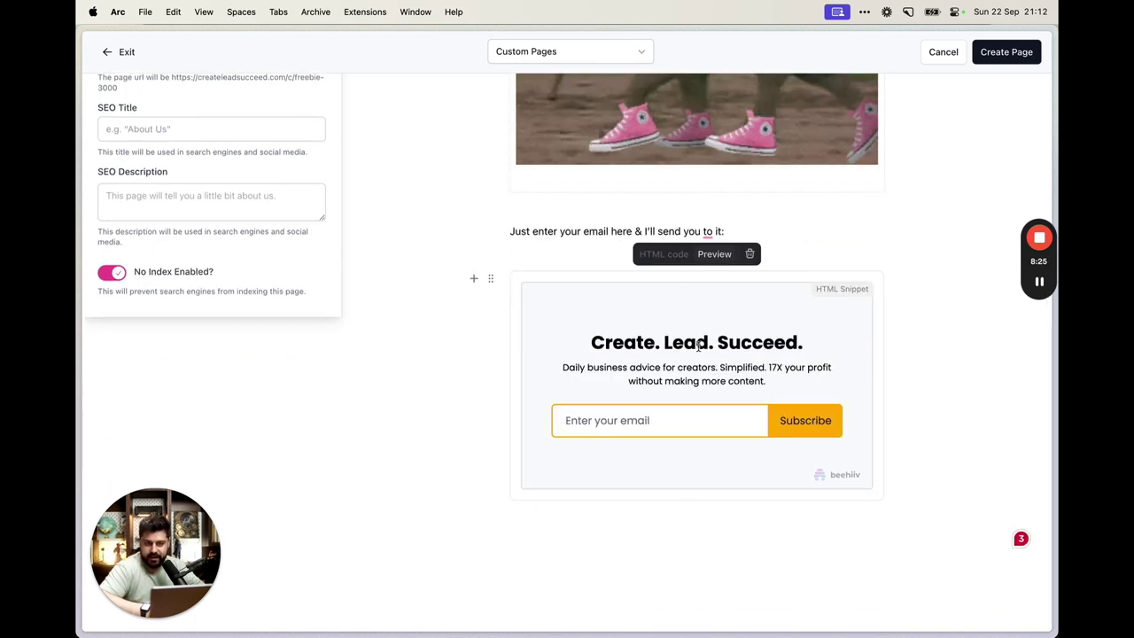
scroll(764, 403, "up", 2)
scroll(764, 405, "up", 5)
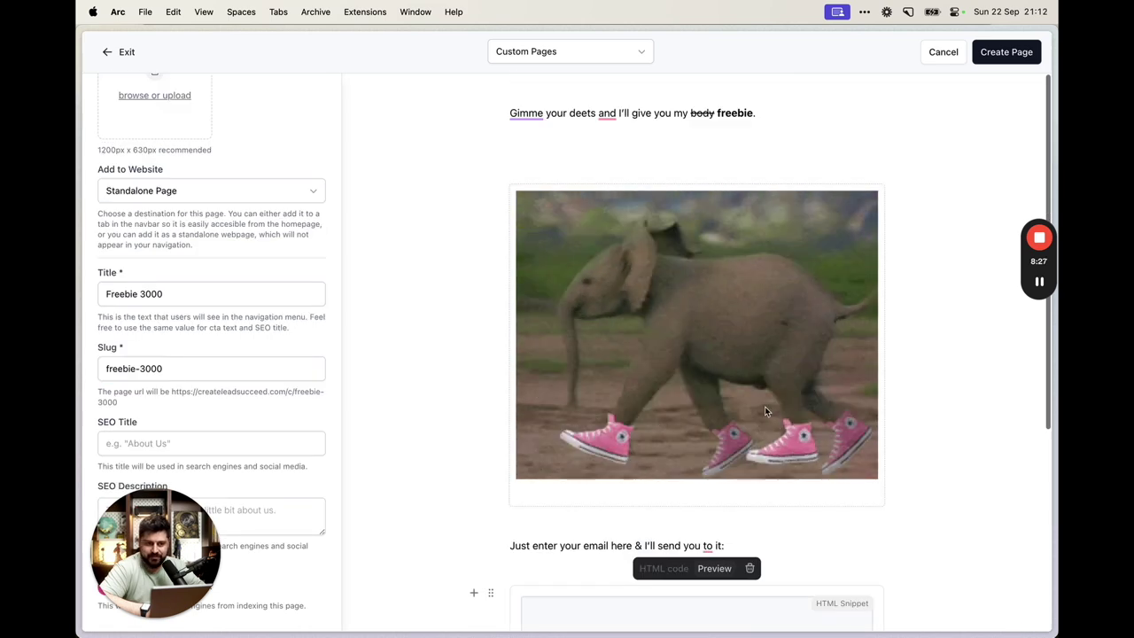
left_click(648, 171)
scroll(648, 172, "down", 7)
scroll(647, 172, "up", 6)
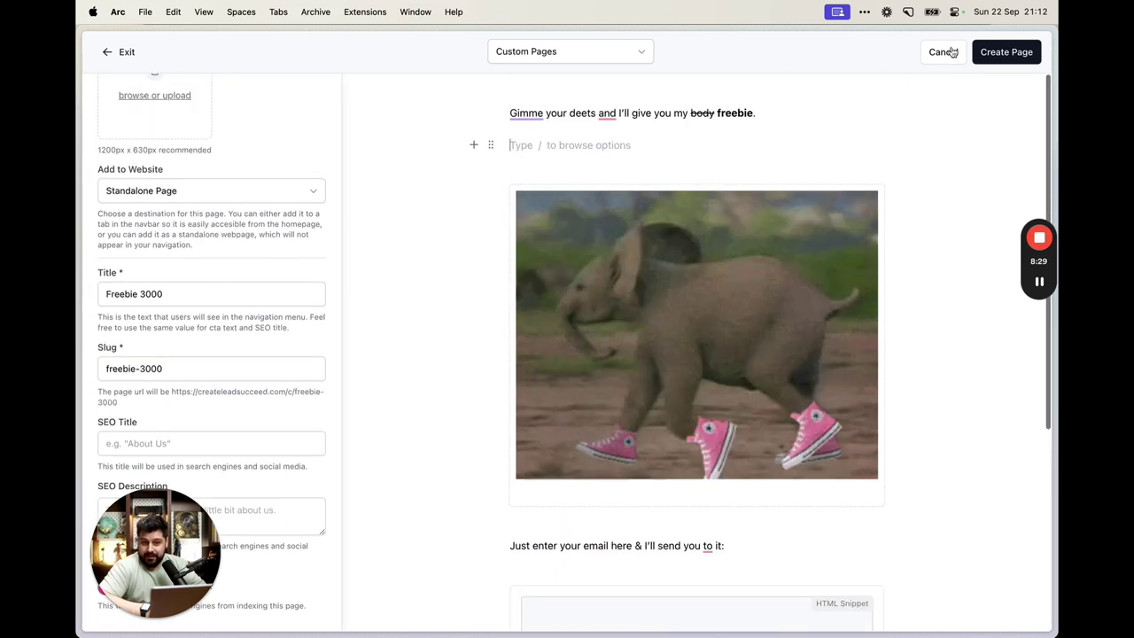
left_click(1001, 51)
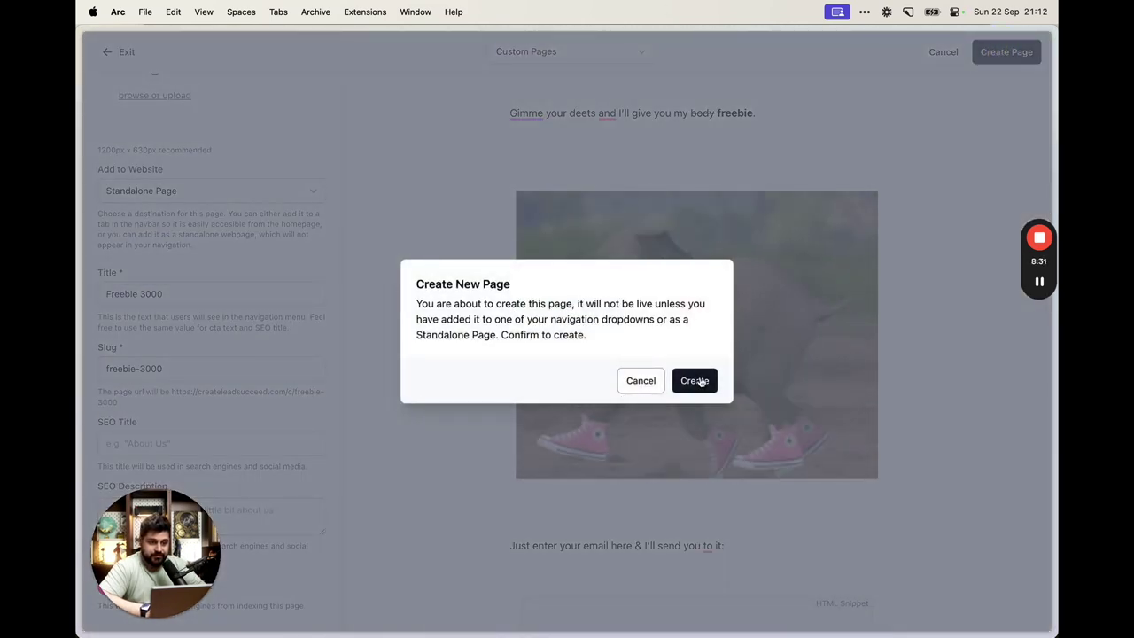
left_click(704, 381)
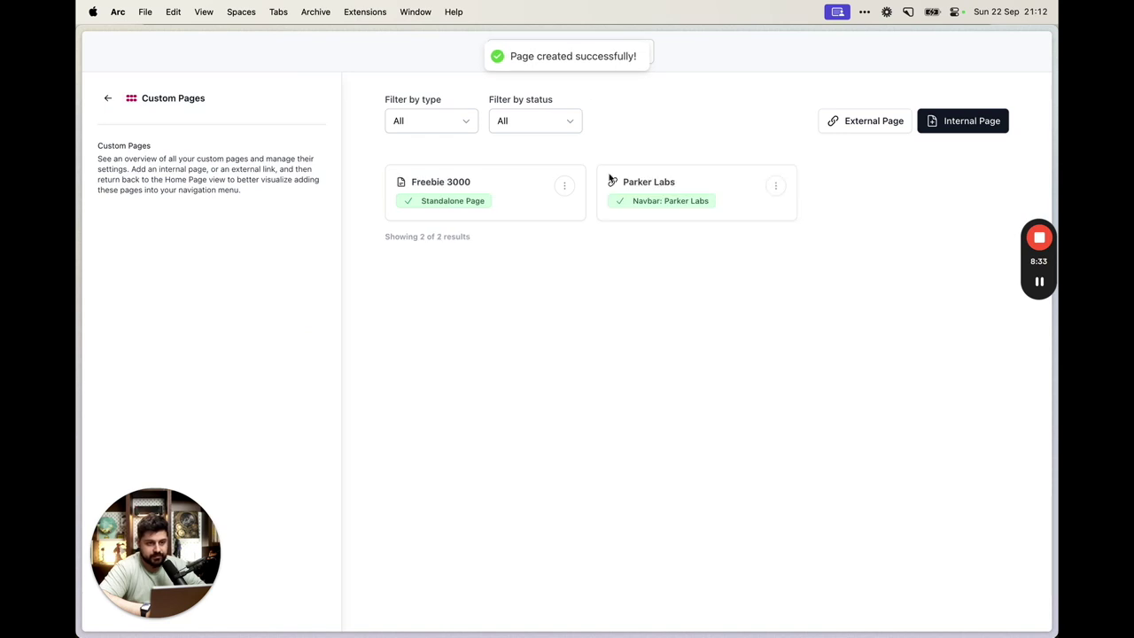
Open the live Freebie 3000 page and locate its embedded signup form
left_click(524, 218)
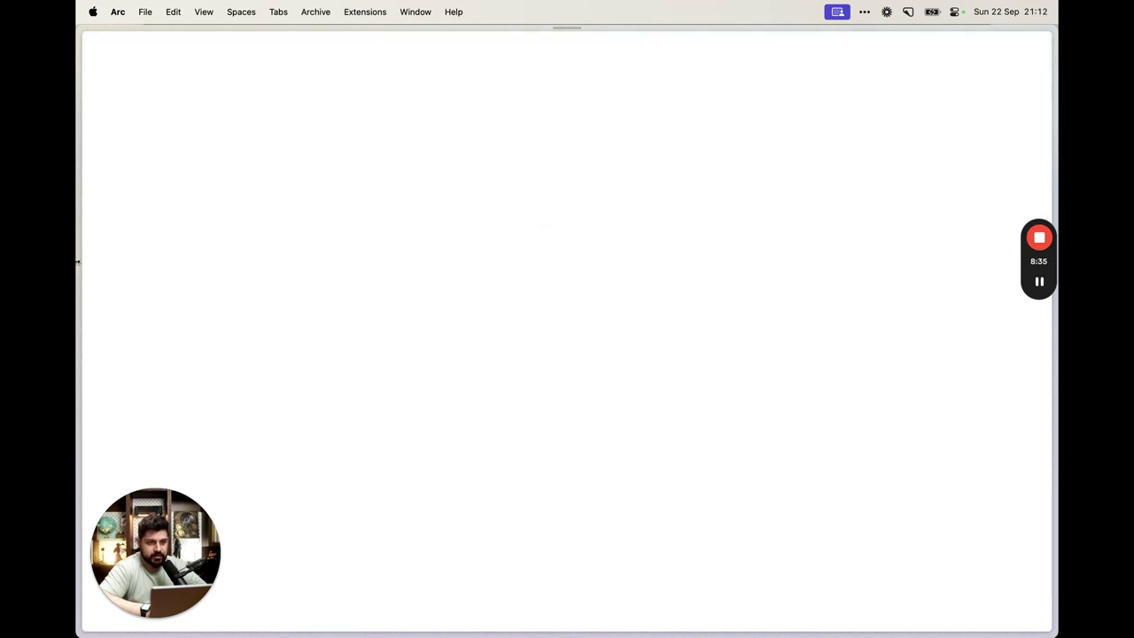
scroll(919, 411, "down", 5)
scroll(919, 408, "up", 5)
scroll(919, 408, "down", 5)
left_click(545, 408)
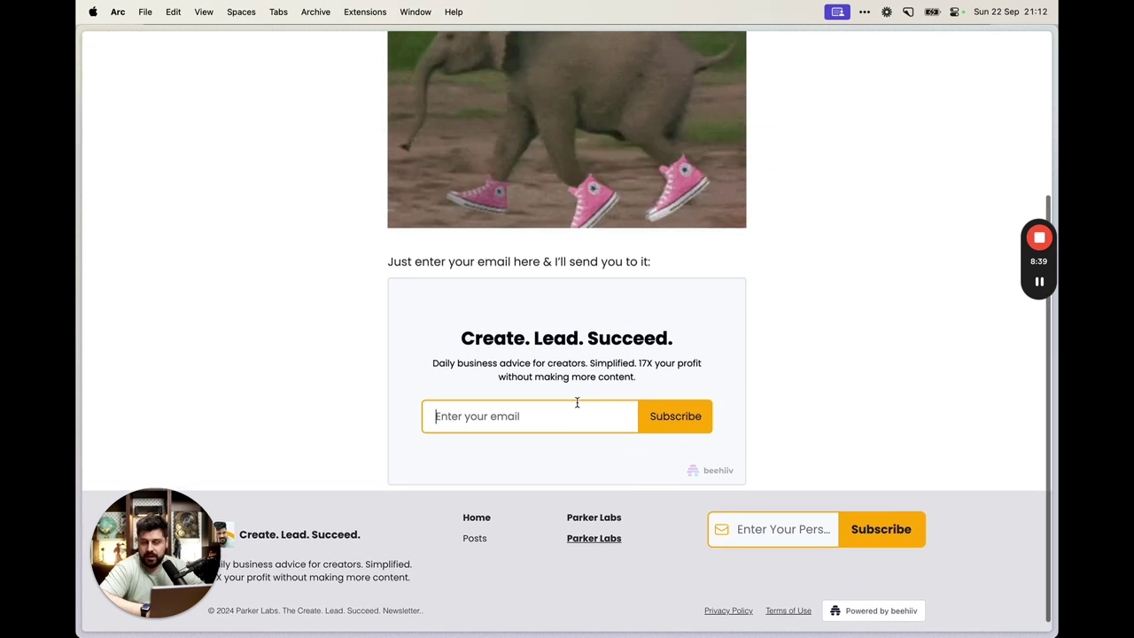
scroll(576, 408, "up", 5)
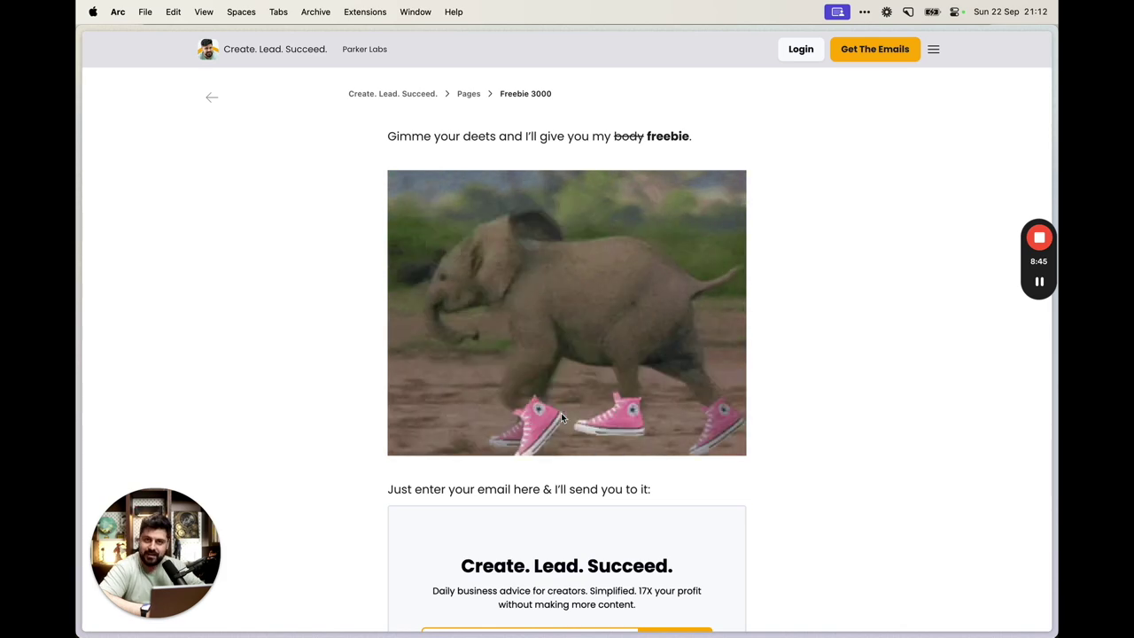
Subscribe a test email address through the page's signup form
scroll(563, 407, "down", 1)
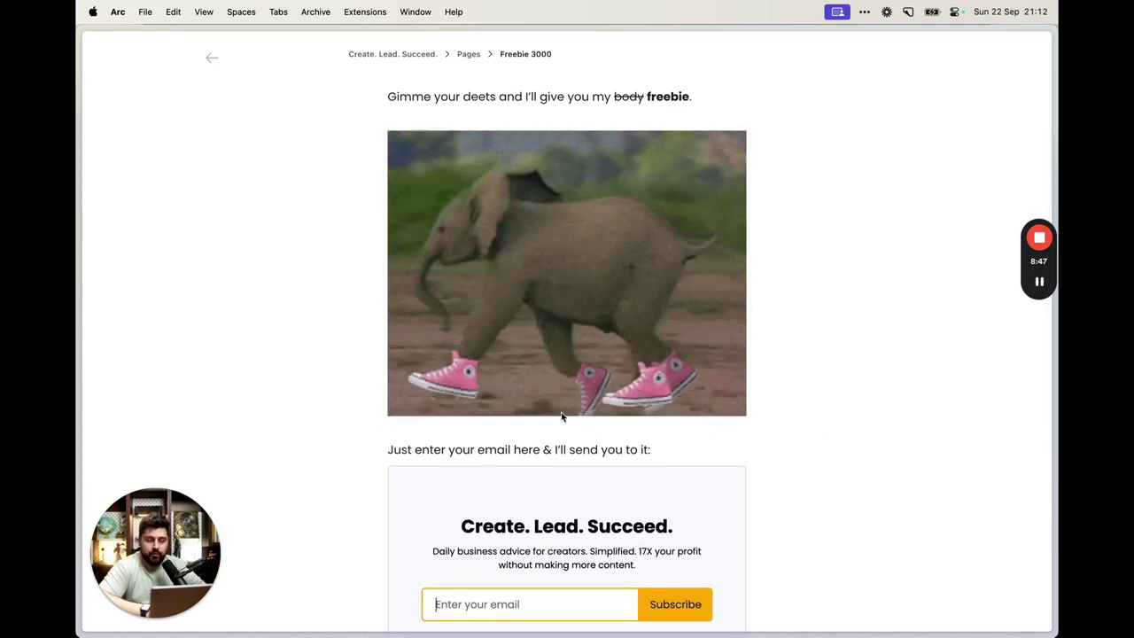
scroll(561, 417, "down", 2)
scroll(561, 416, "up", 1)
scroll(561, 417, "down", 2)
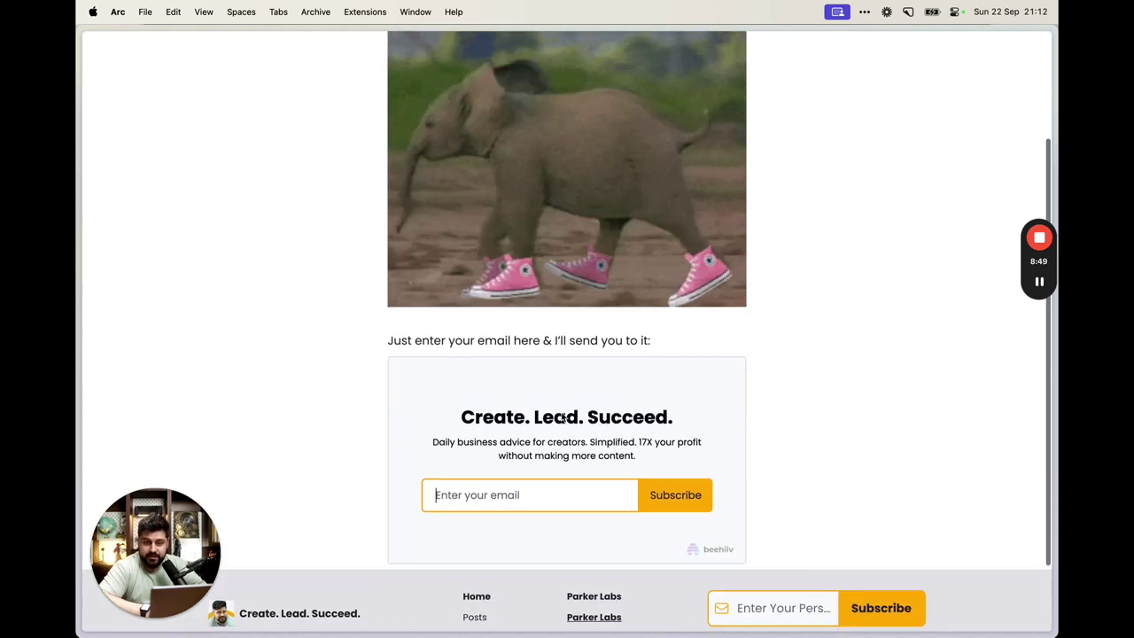
scroll(561, 417, "up", 2)
scroll(562, 416, "down", 1)
left_click(520, 537)
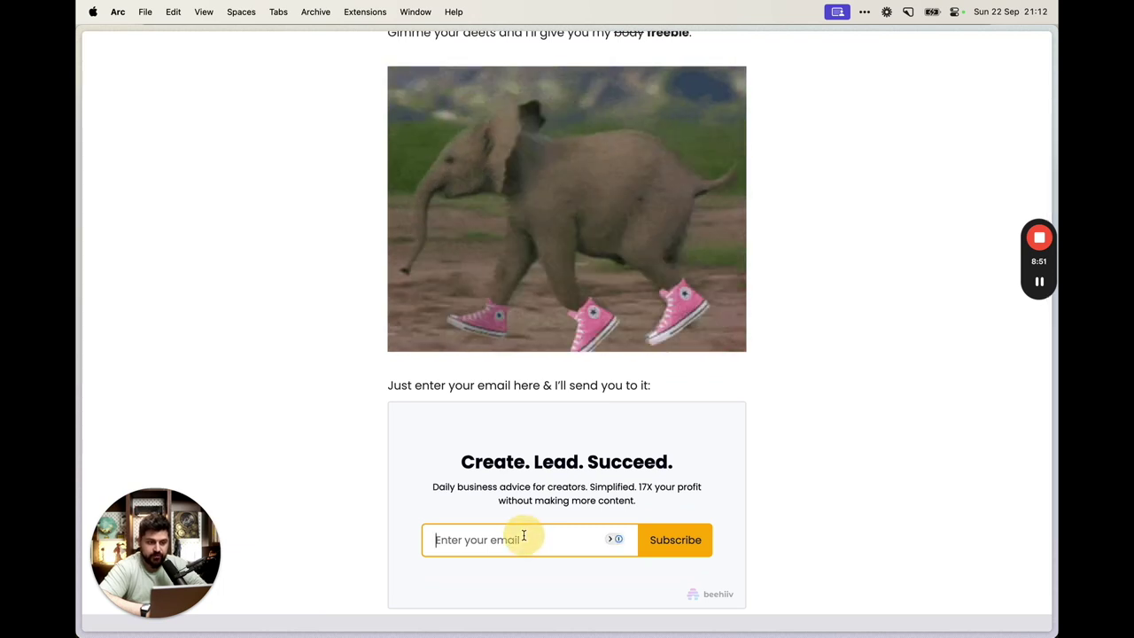
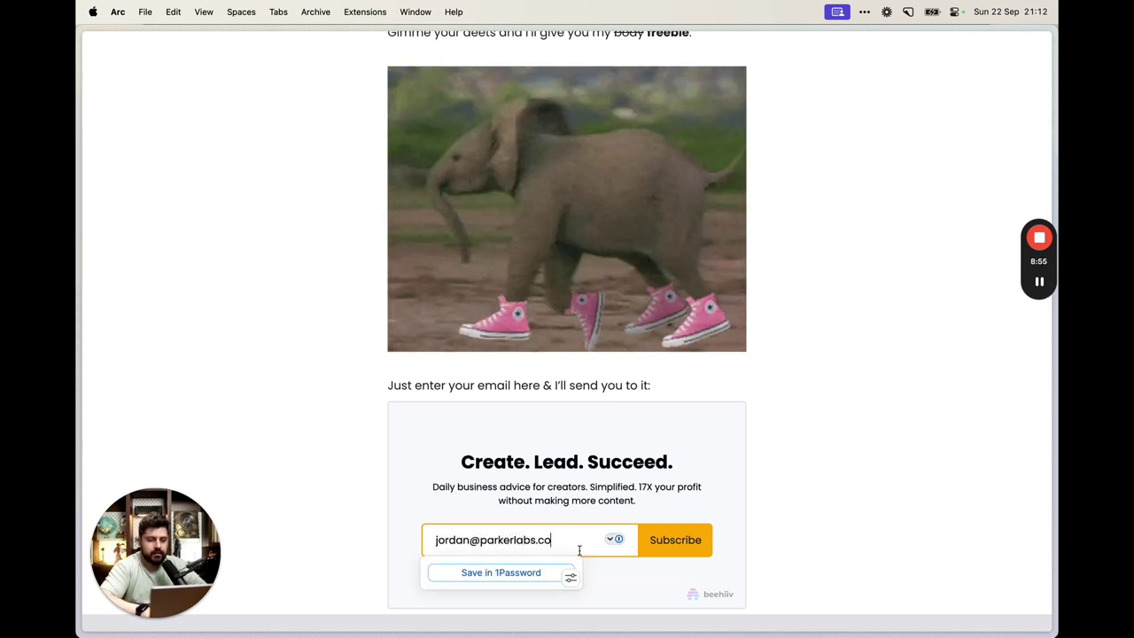
key("Return")
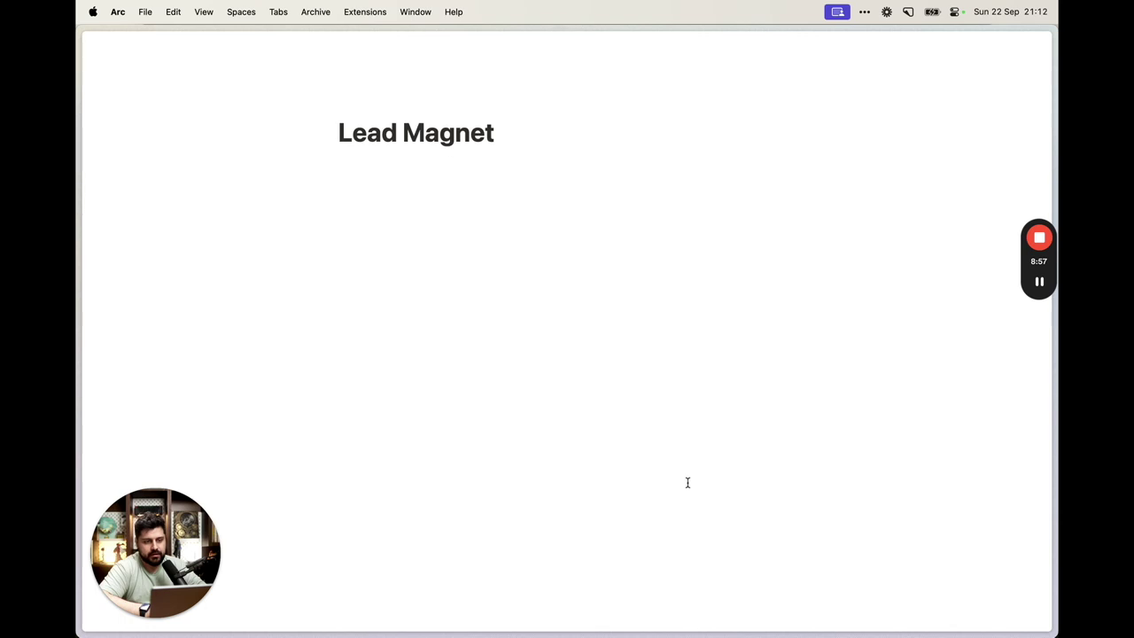
Close the Notion Lead Magnet page
left_click_drag(309, 116, 828, 557)
left_click(830, 558)
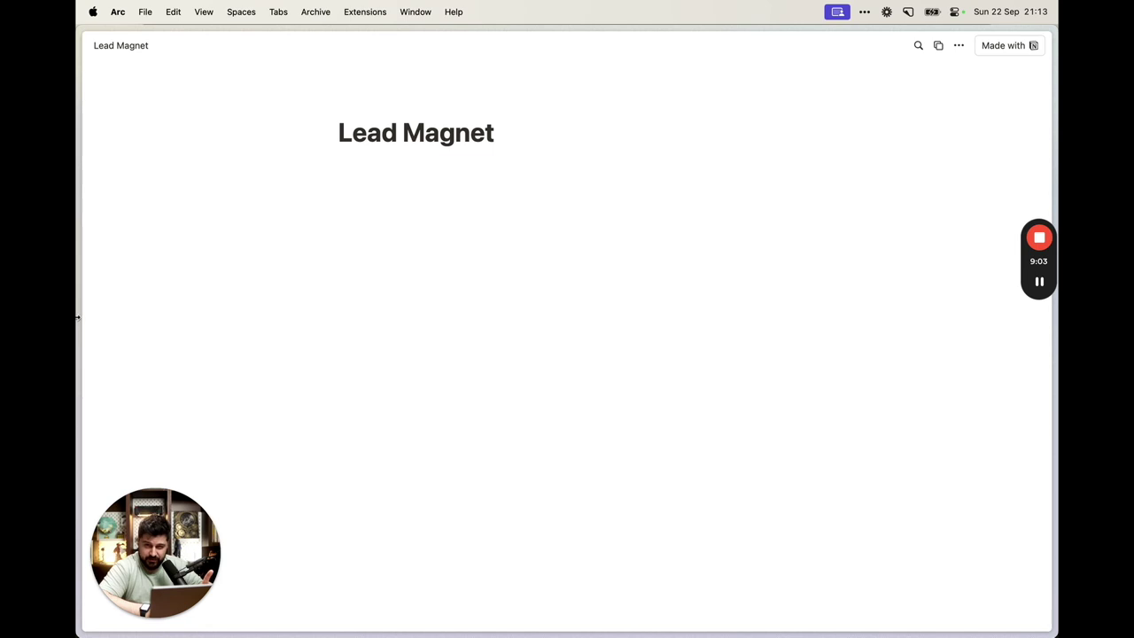
left_click(239, 292)
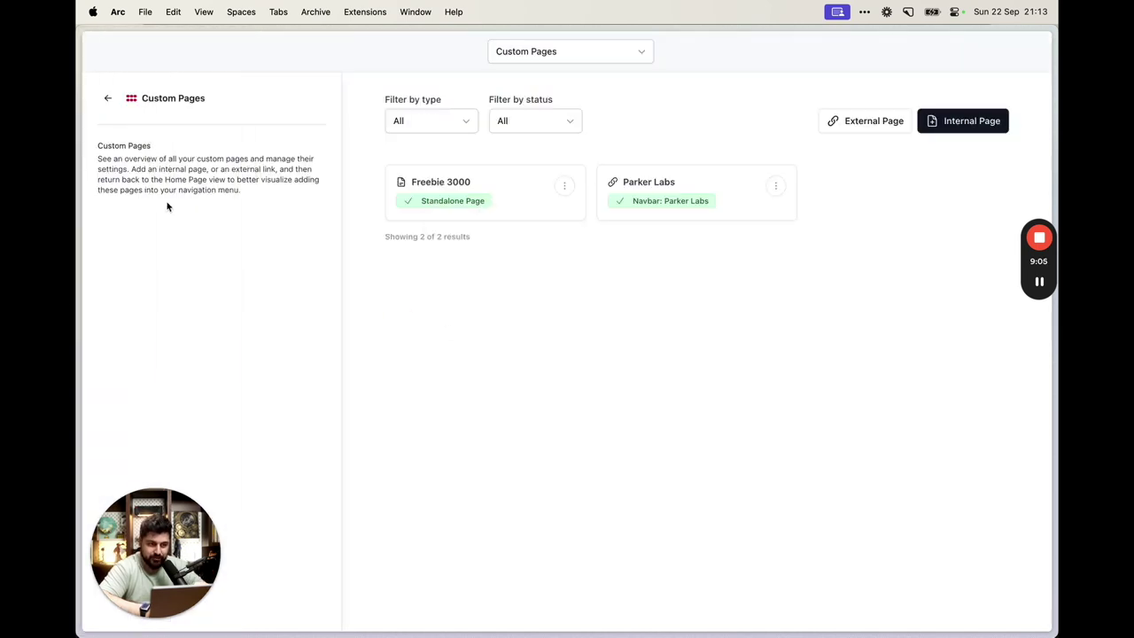
Open the Freebie 3000 subscribe form for editing
left_click(155, 263)
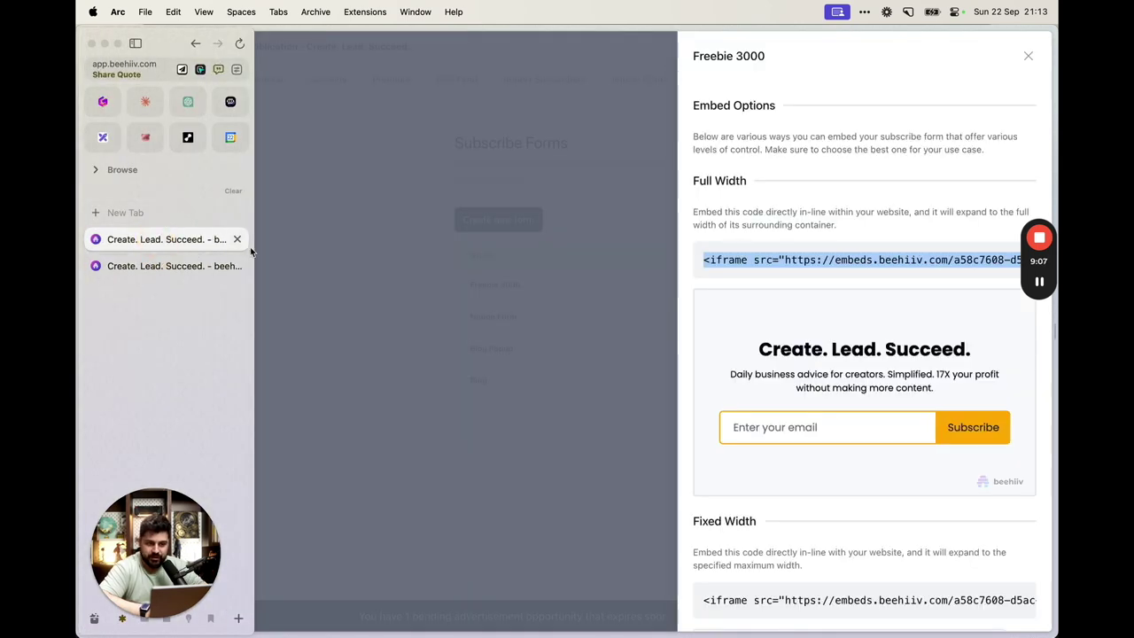
scroll(772, 417, "down", 5)
left_click(570, 330)
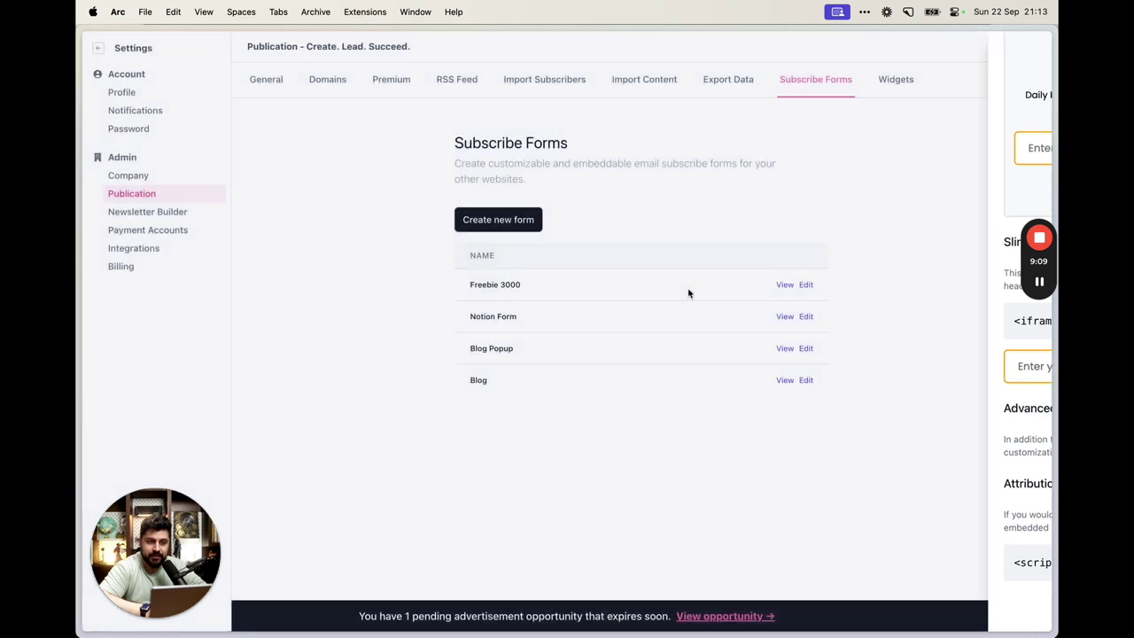
left_click(807, 285)
scroll(855, 422, "down", 15)
Delete the form's old Notion redirect URL and go to the custom pages list
triple_click(861, 487)
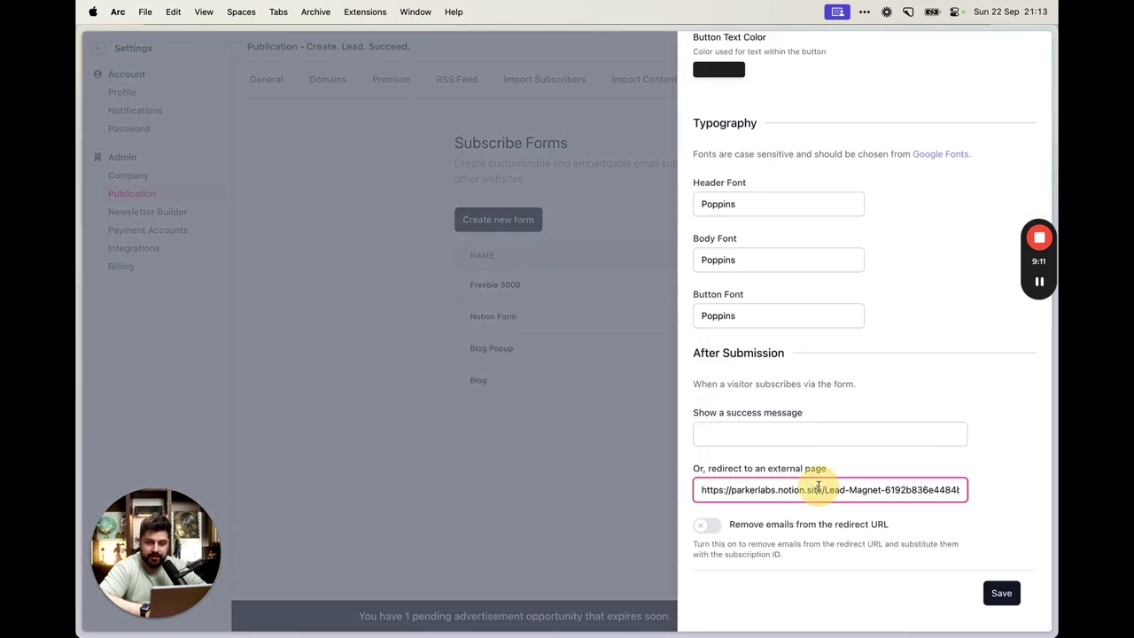
left_click(1012, 489)
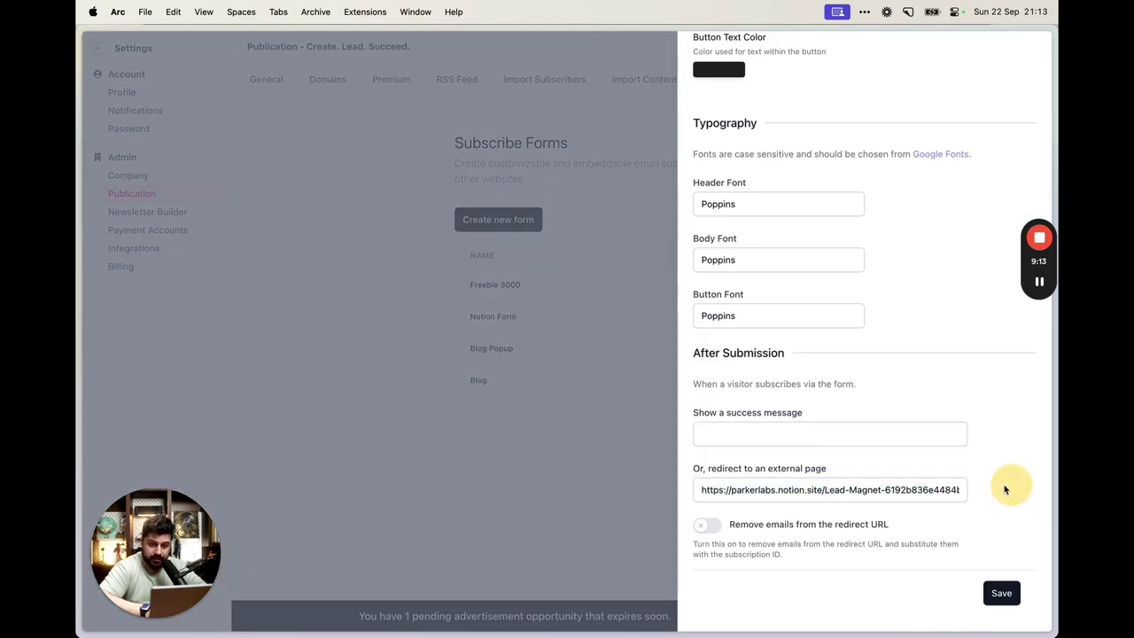
key("super+a")
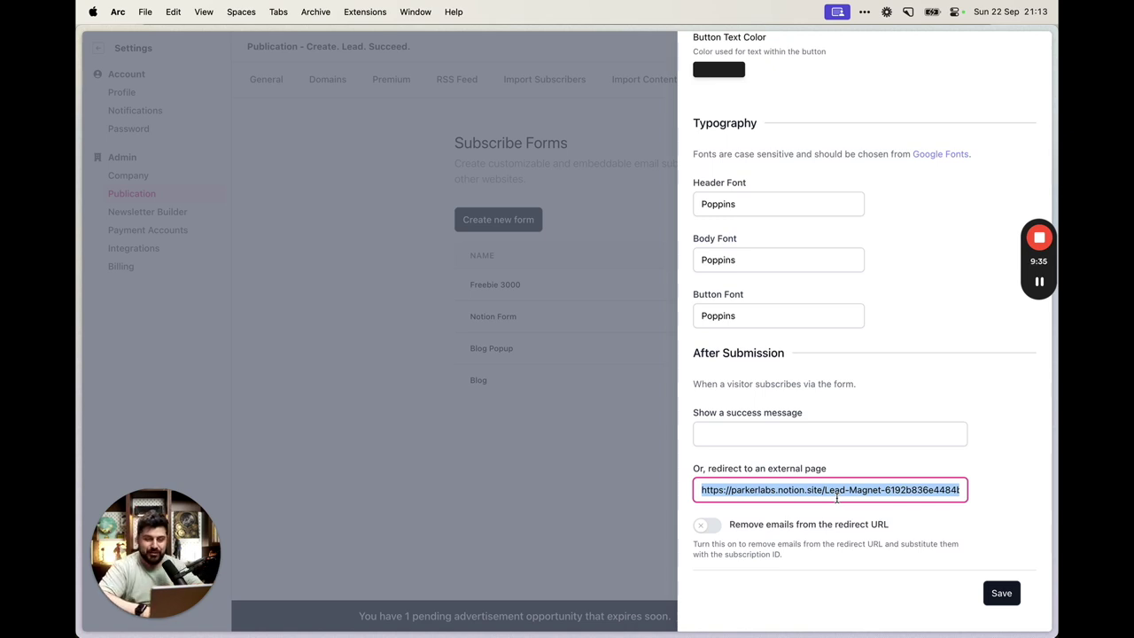
left_click(766, 485)
key("super+a")
key("BackSpace")
mouse_move(77, 314)
left_click(146, 266)
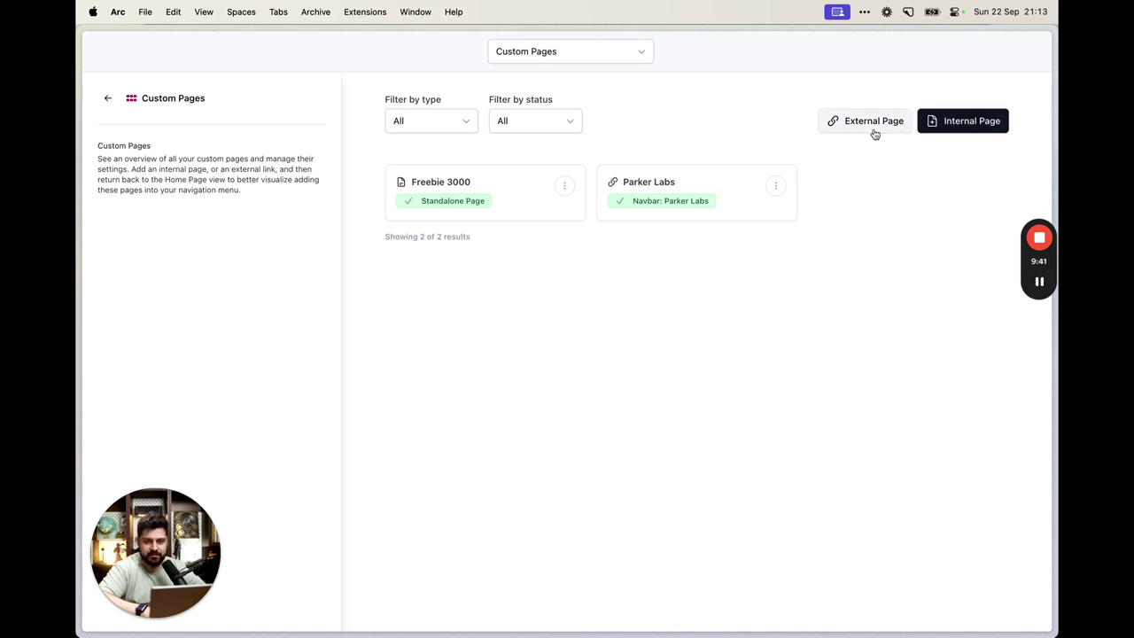
Start a Standalone internal page titled 'Thank You' with slug thank-you-3000
left_click(1003, 127)
left_click(201, 252)
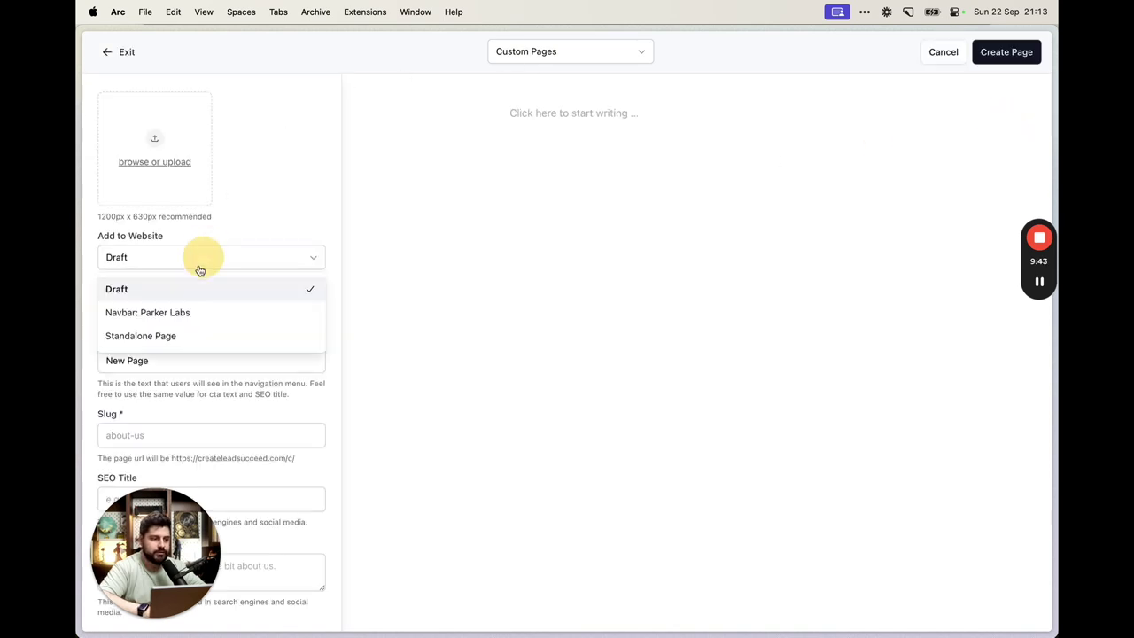
left_click(175, 338)
triple_click(176, 354)
type("Tha")
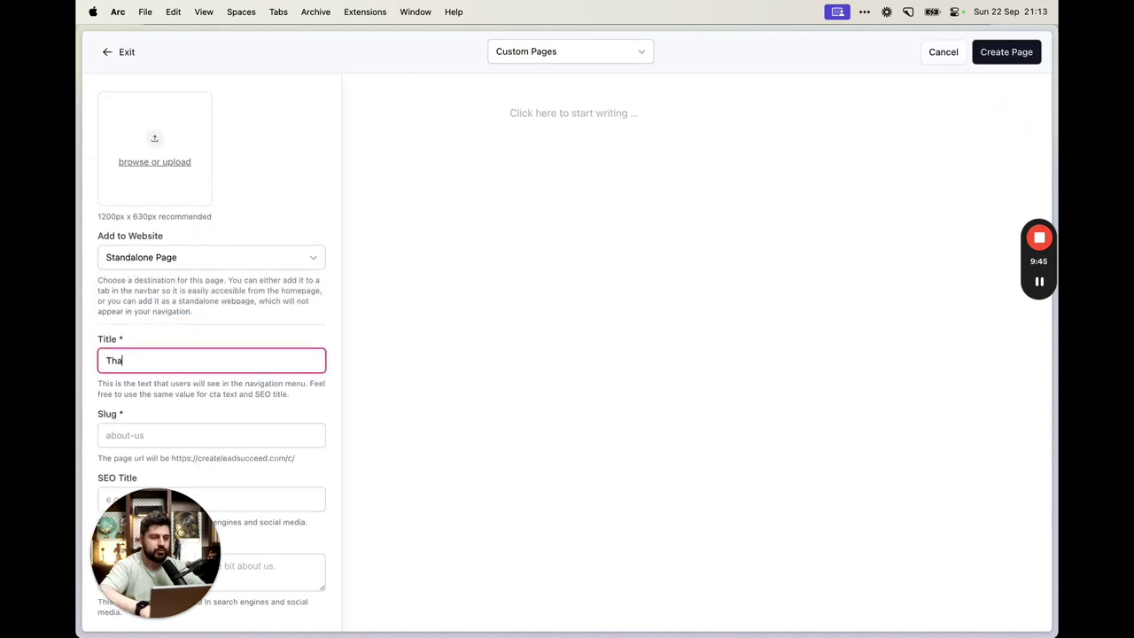
type("nk You")
key("Tab")
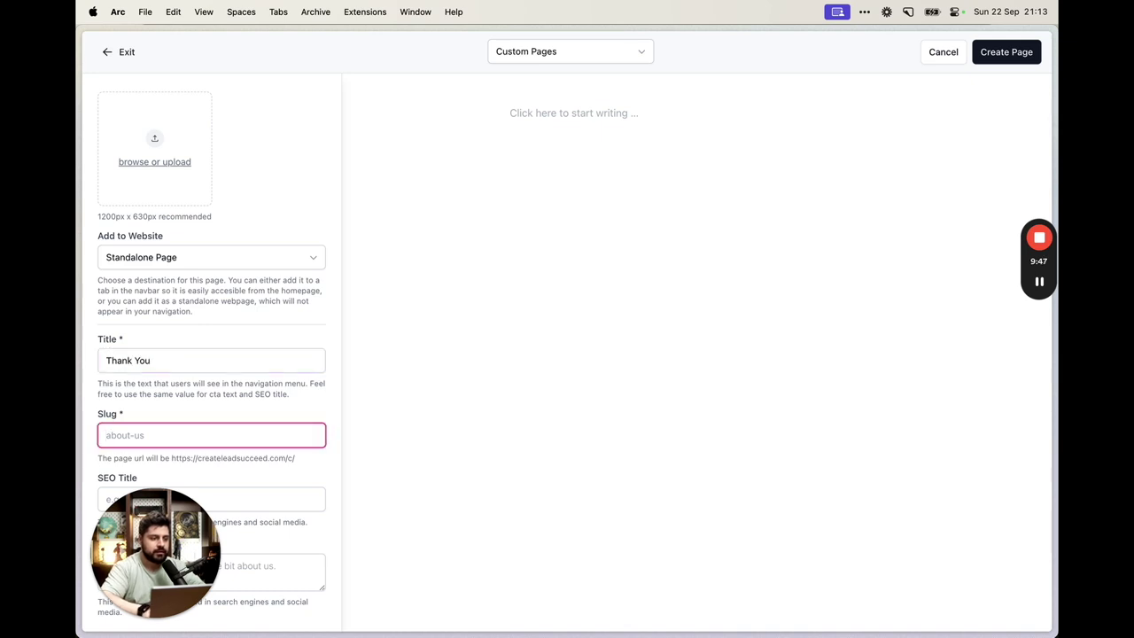
type("thank-you-3000")
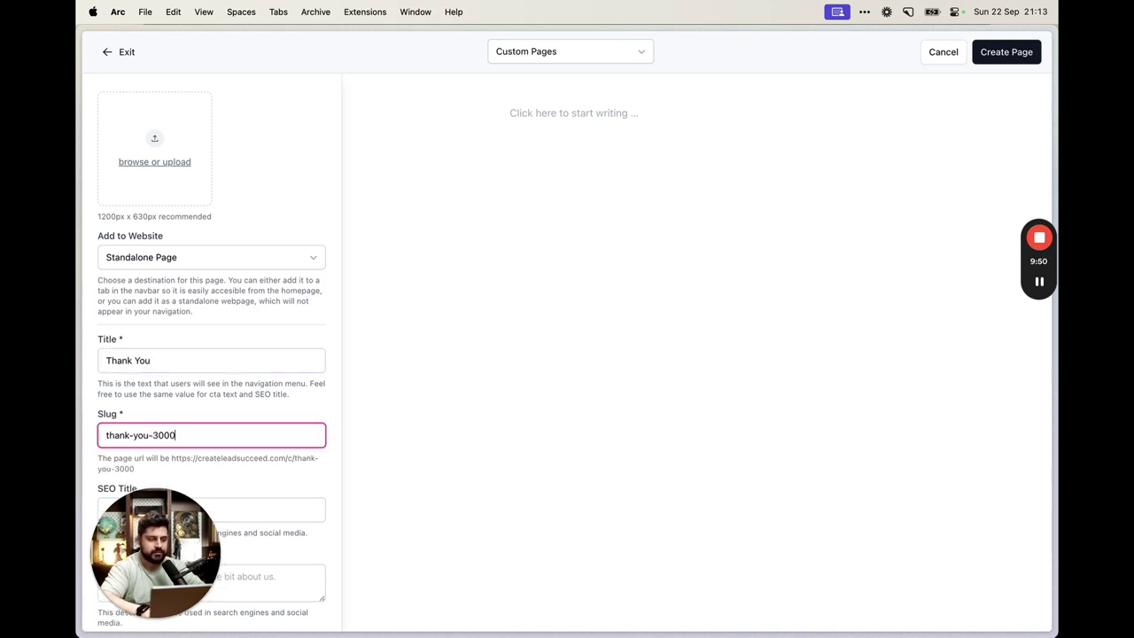
Write the body asking visitors to confirm their email, enable No Index, and create the page
left_click(552, 105)
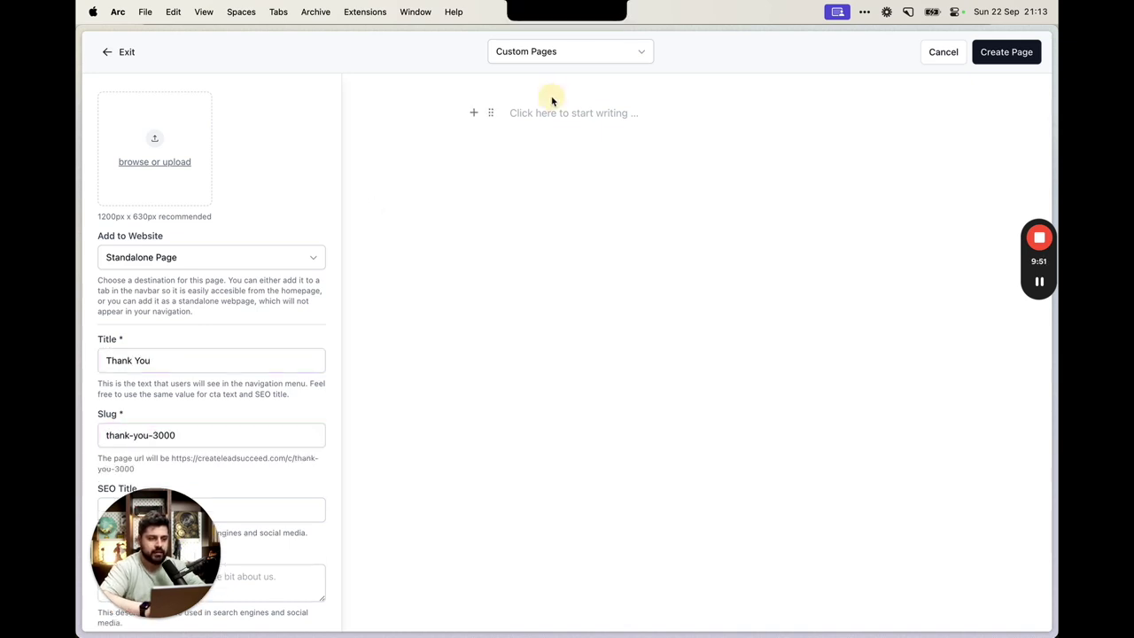
type("Thank you. Confirm your email & I'll send you the freebie pronto!")
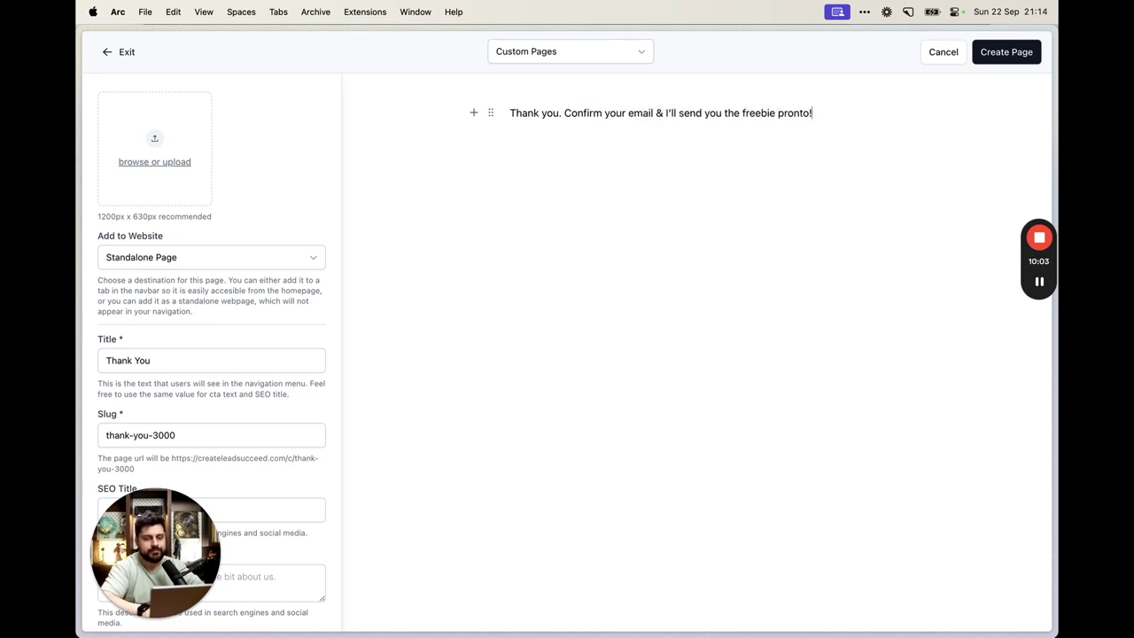
left_click(1021, 53)
left_click(695, 379)
scroll(295, 448, "down", 2)
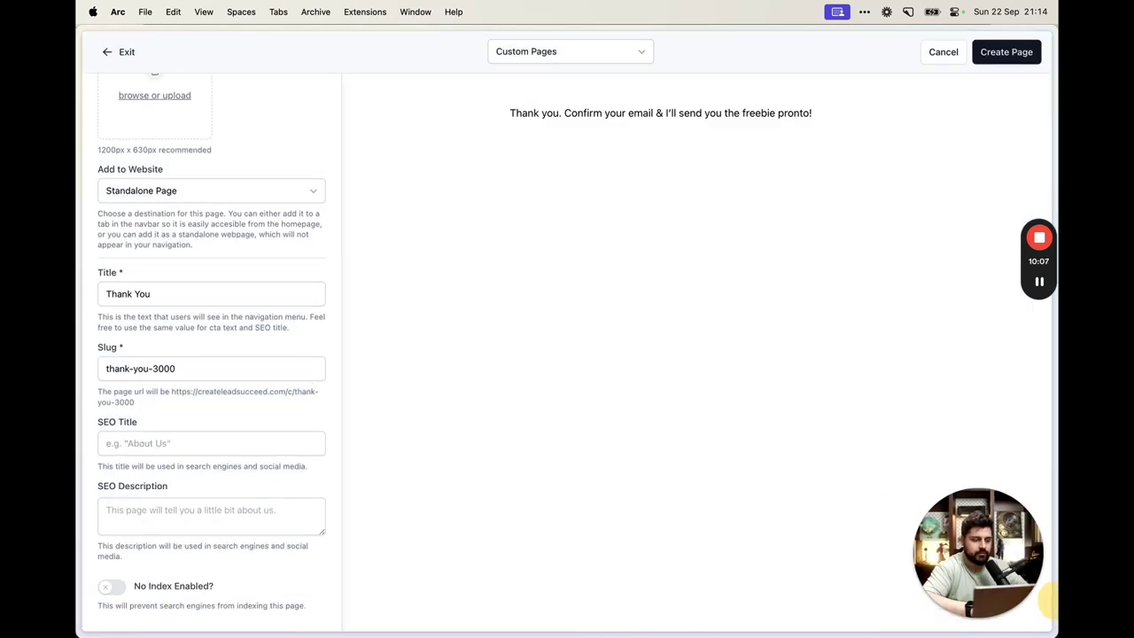
left_click(119, 588)
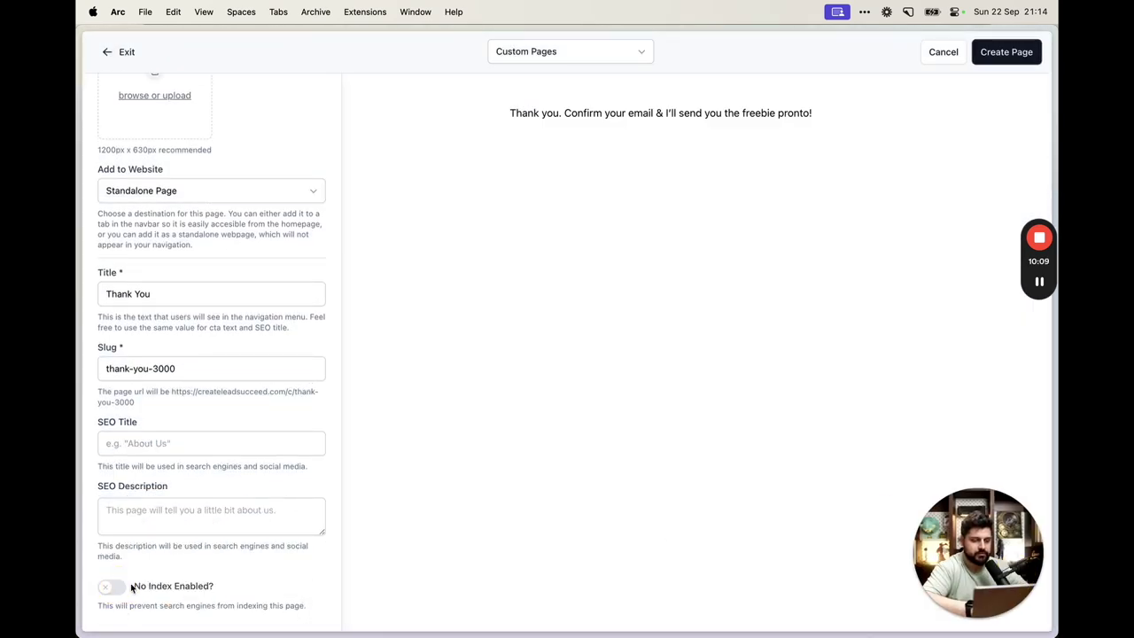
left_click(1013, 55)
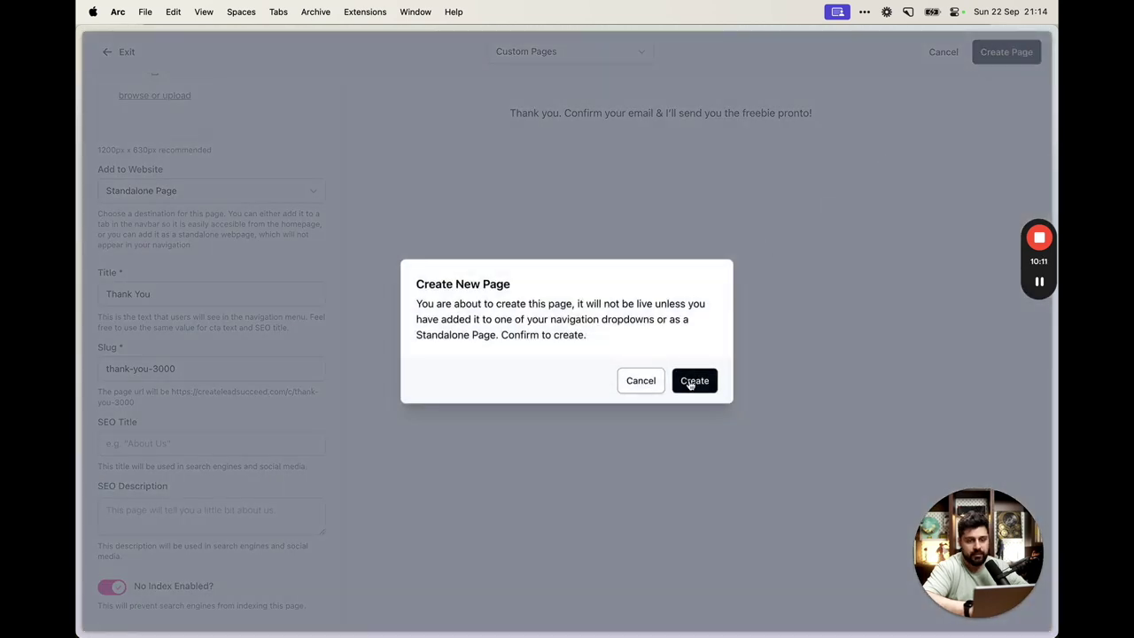
left_click(691, 381)
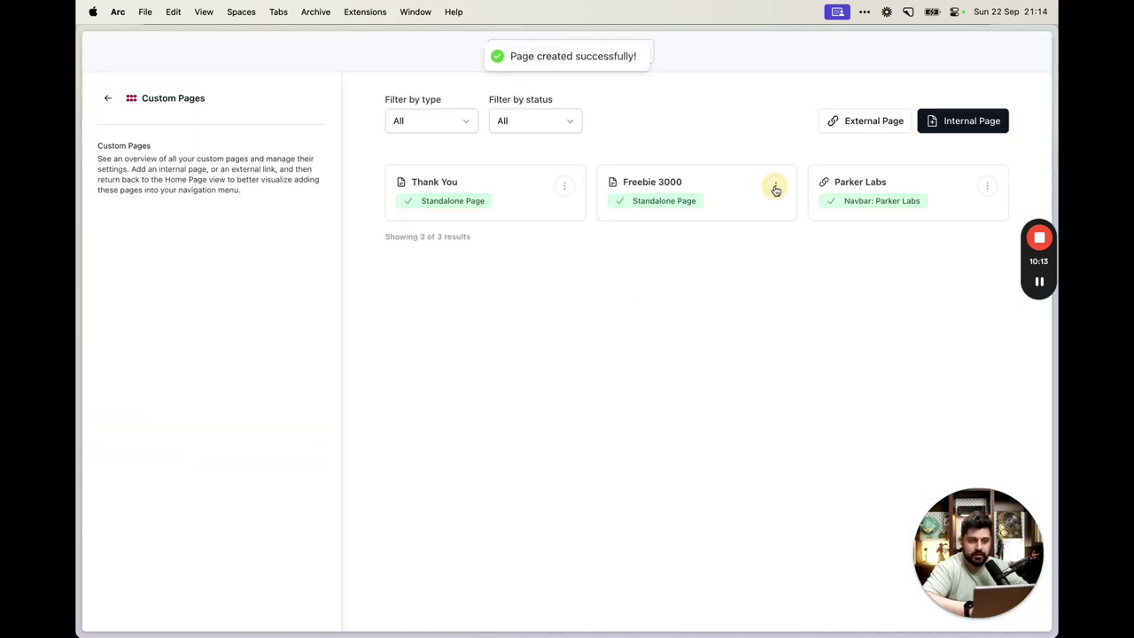
left_click(775, 187)
Open the Freebie 3000 page editor and leave it without making changes
left_click(719, 263)
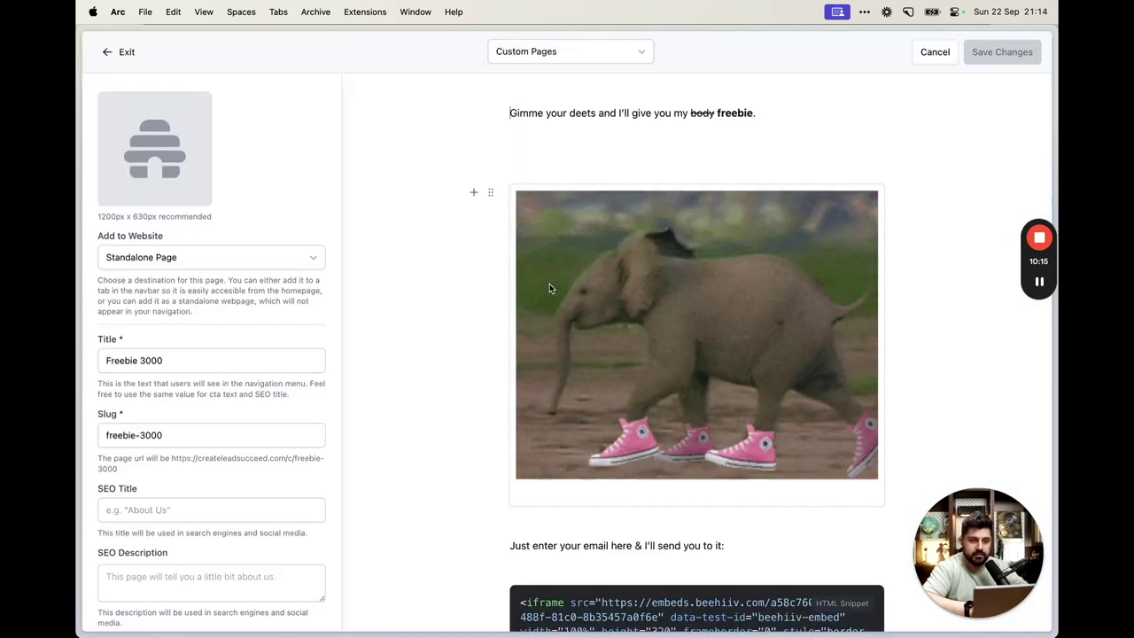
scroll(550, 283, "down", 3)
scroll(231, 359, "down", 1)
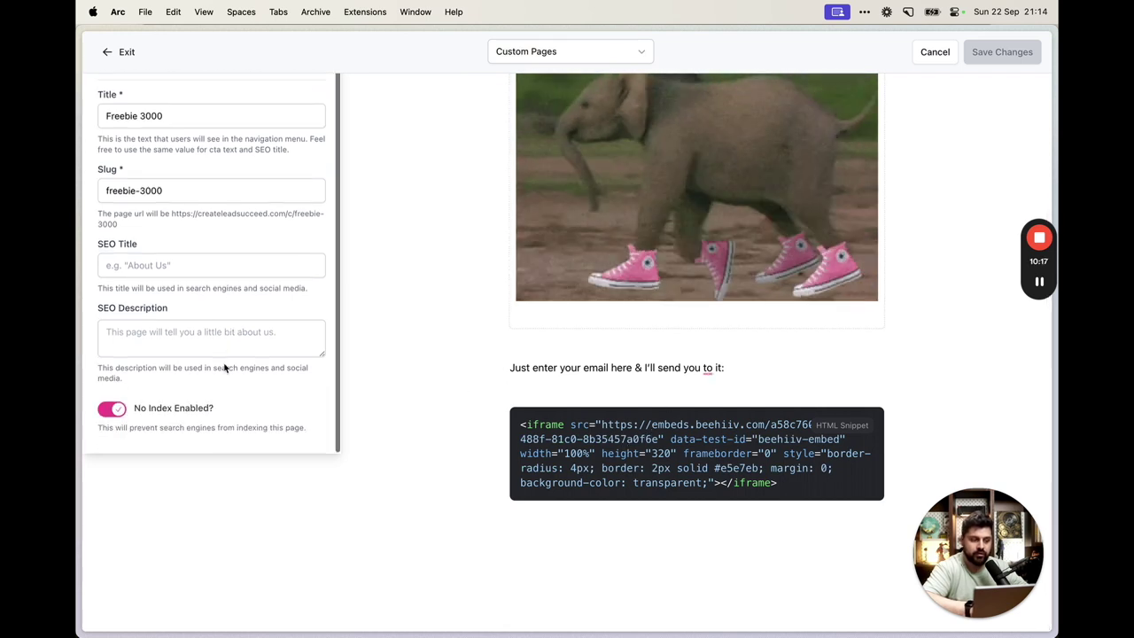
scroll(727, 222, "up", 3)
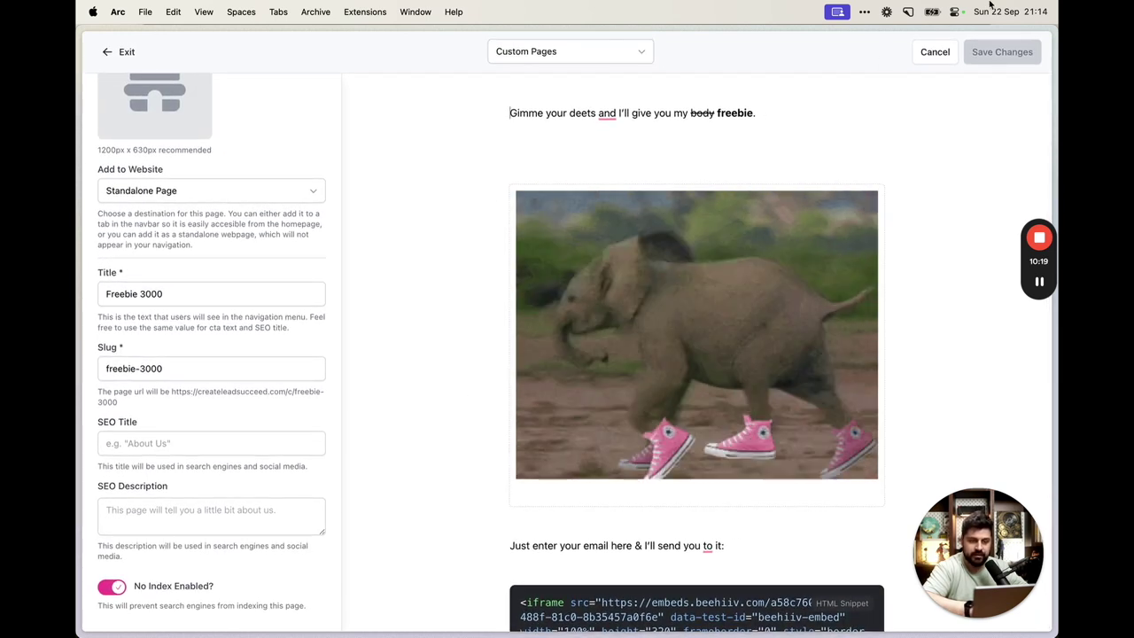
left_click(938, 51)
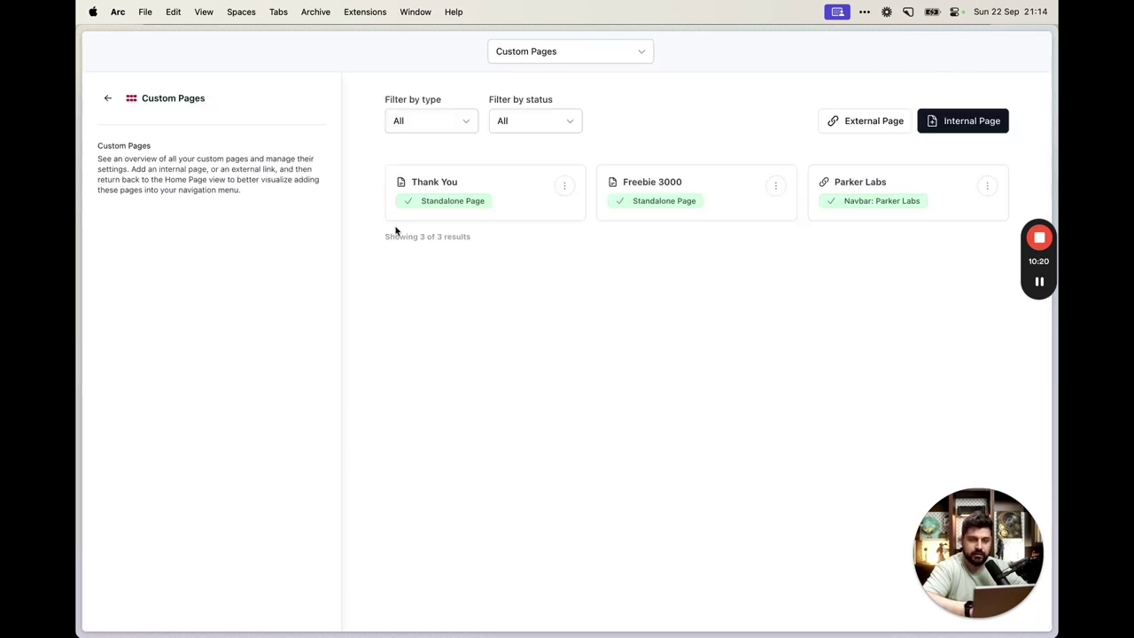
View the live Thank You page and check its confirm-your-email message
left_click(563, 186)
left_click(596, 205)
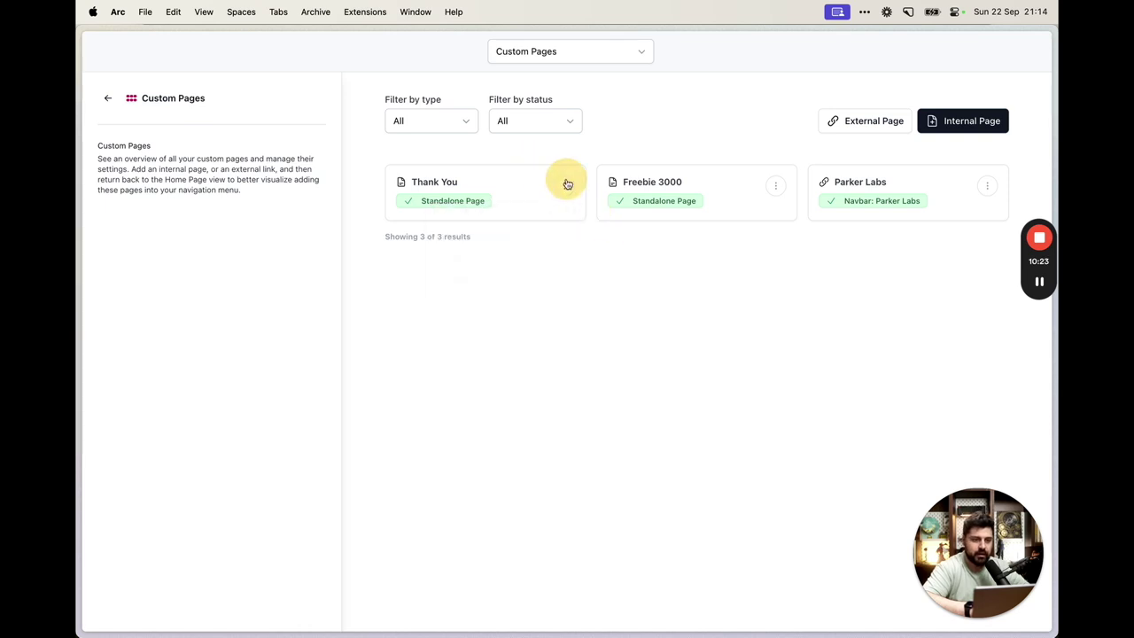
left_click(568, 183)
left_click(522, 213)
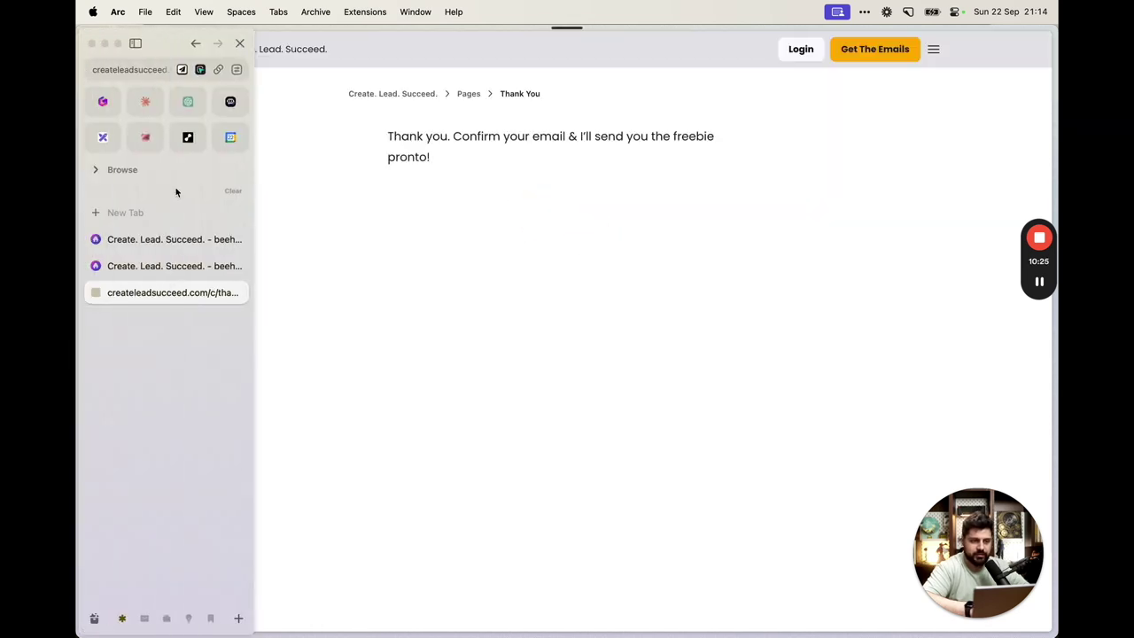
left_click_drag(537, 180, 380, 119)
left_click(532, 200)
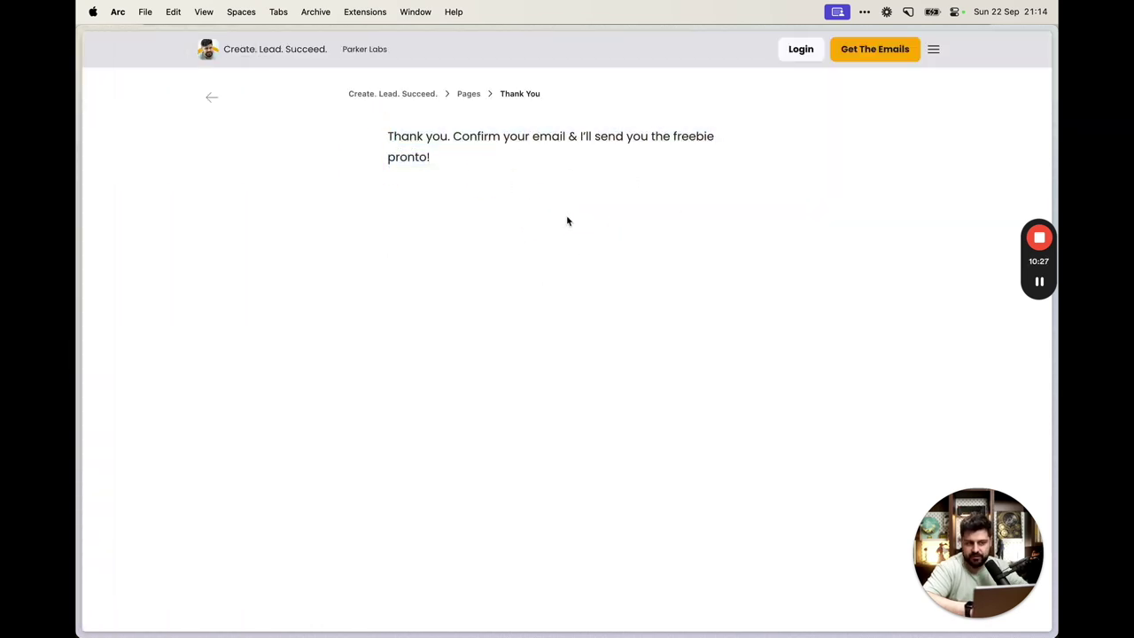
Copy the Thank You page URL, close its tab, and return to Subscribe Forms settings
key("super+shift+c")
mouse_move(94, 183)
key("super+w")
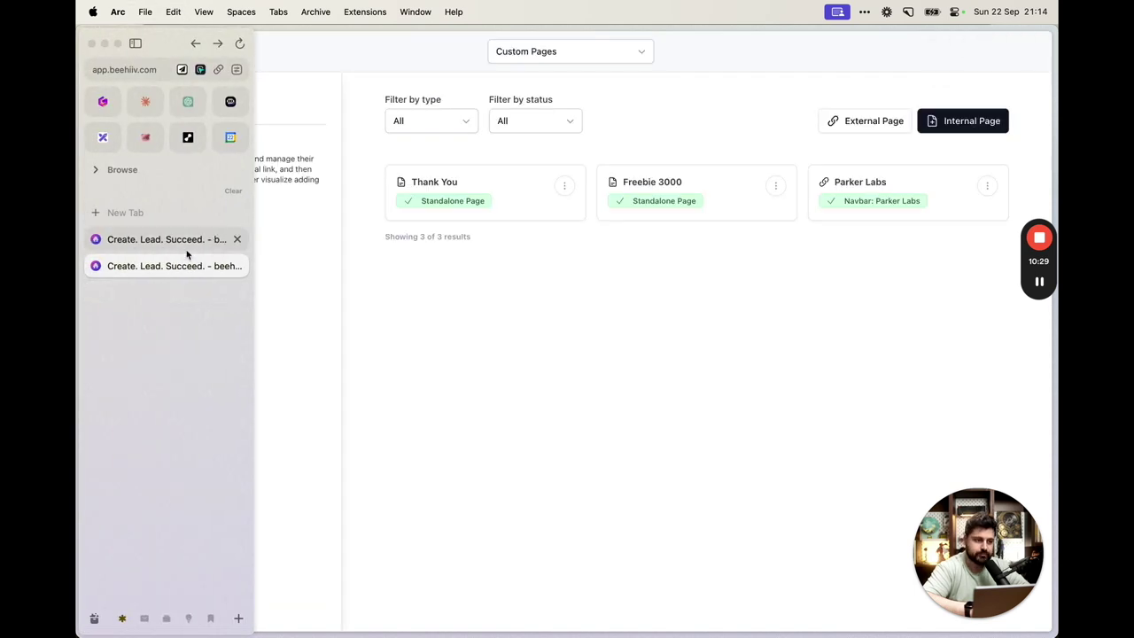
left_click(194, 251)
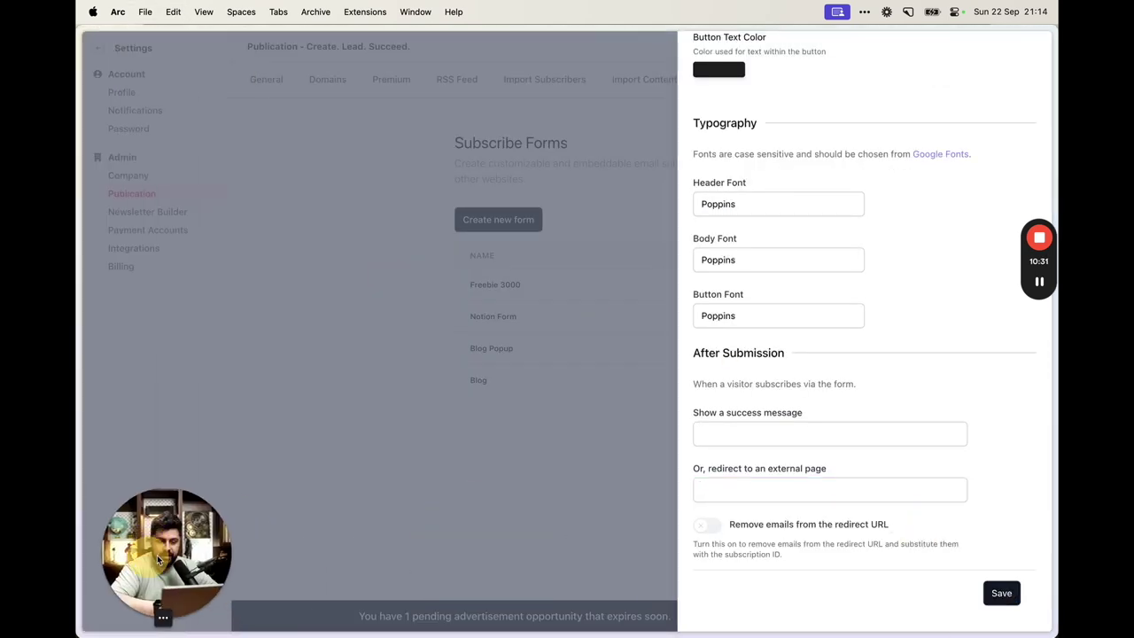
Paste the Thank You URL as the Freebie 3000 form's external redirect and save
left_click(842, 493)
key("super+v")
left_click(988, 595)
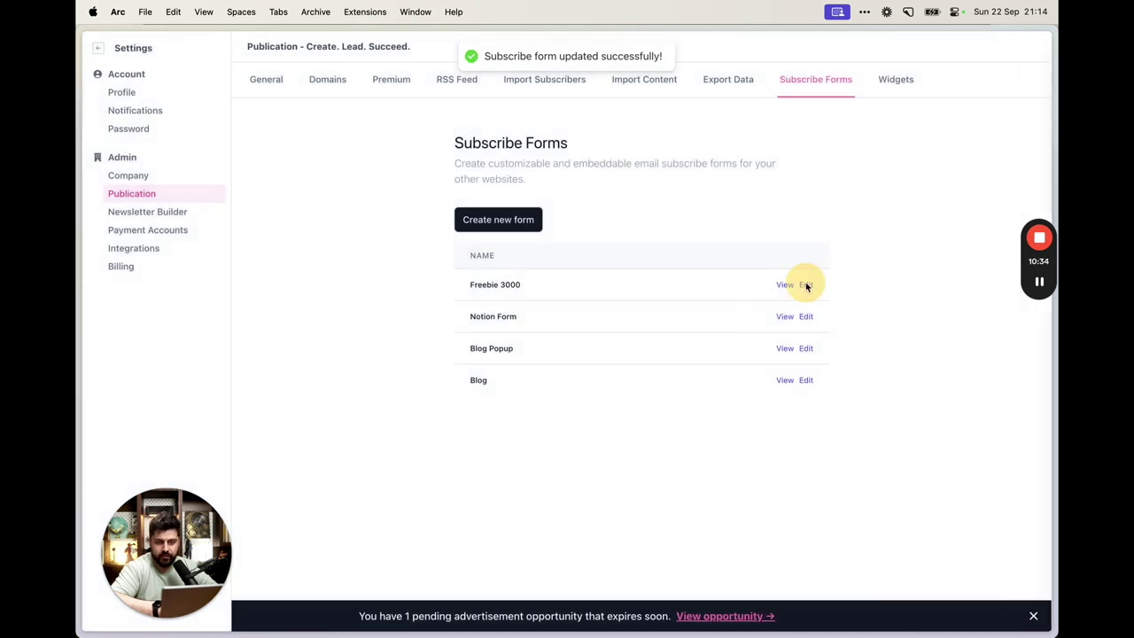
Replace the form's redirect URL with the thank-you-3000 address again, save, and return to Custom Pages
left_click(806, 284)
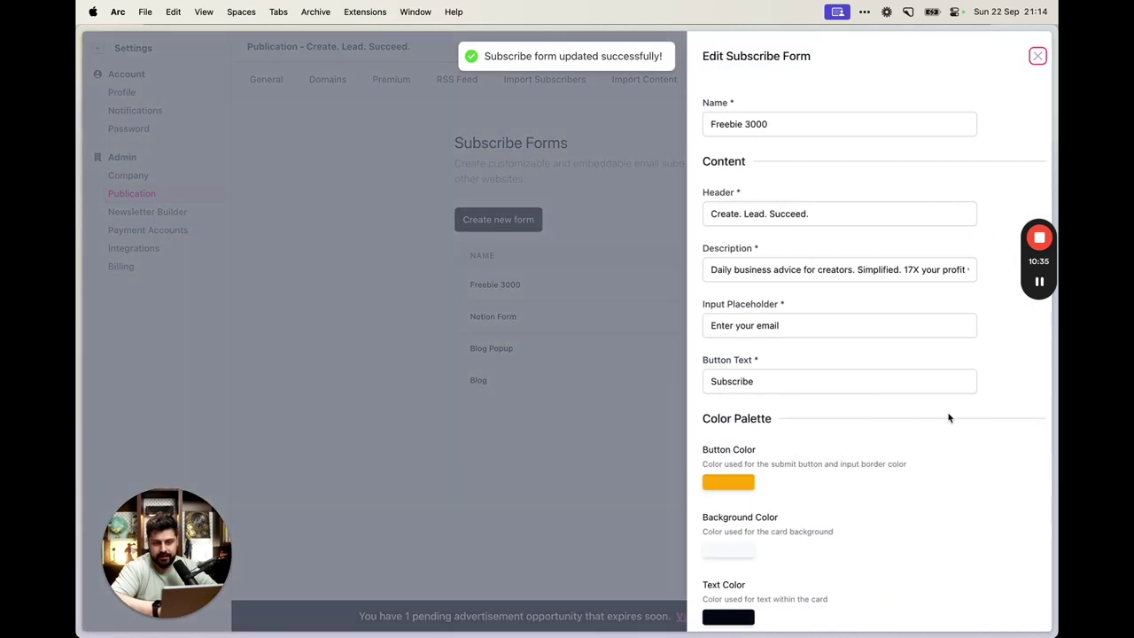
scroll(949, 417, "down", 10)
left_click(740, 490)
key("super+a")
key("super+v")
left_click(1003, 593)
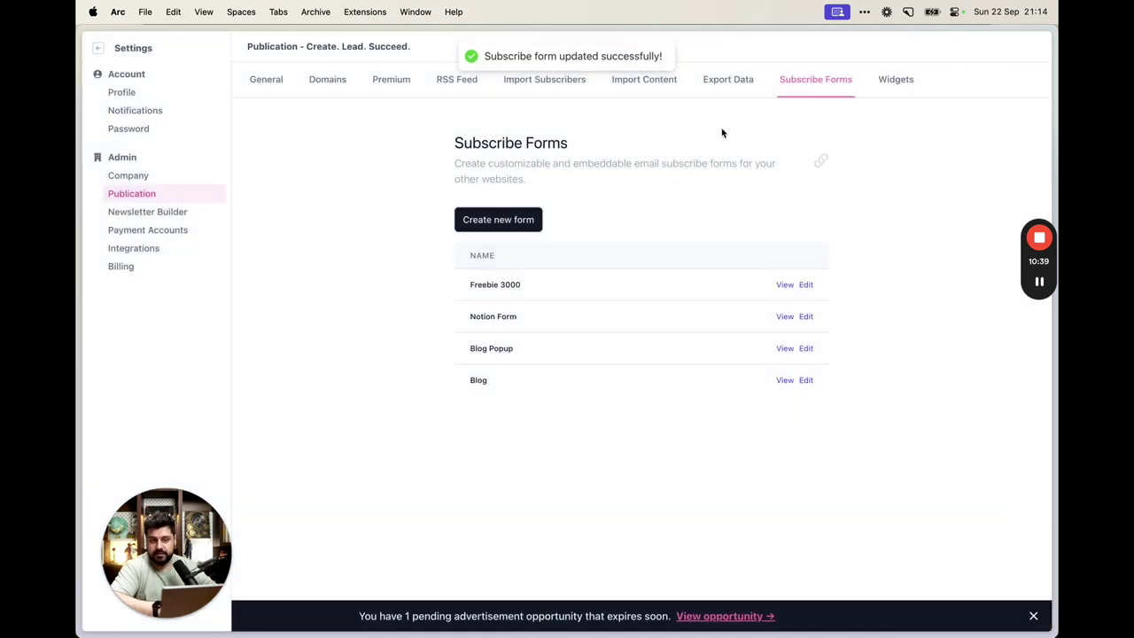
mouse_move(84, 263)
left_click(168, 265)
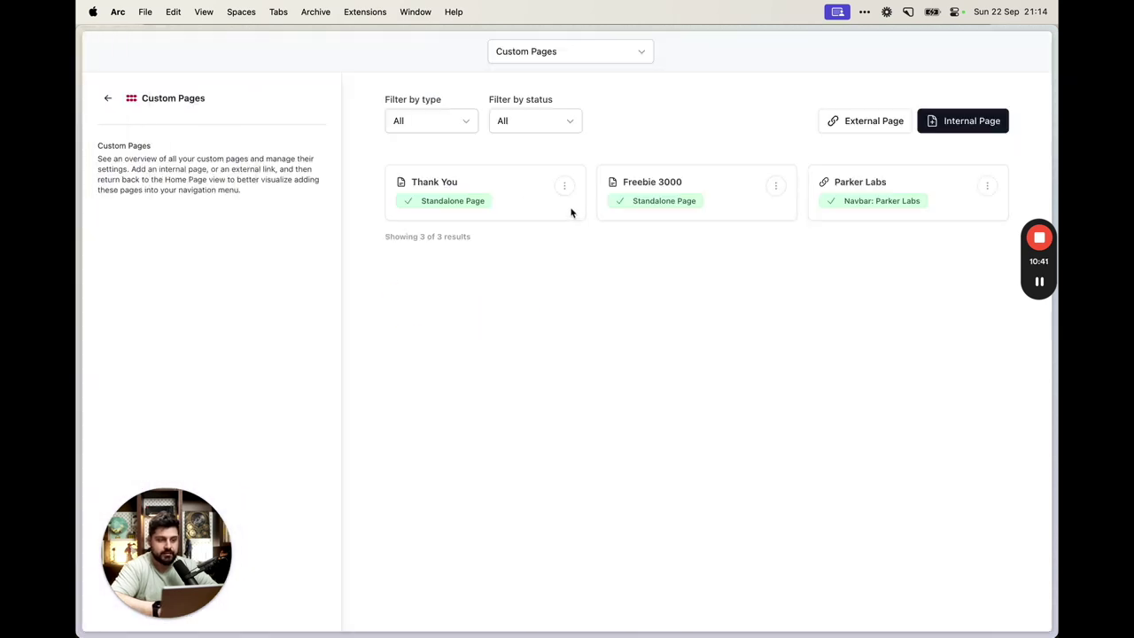
Open the live Freebie 3000 page and select its web address
left_click(773, 186)
left_click(741, 213)
mouse_move(119, 196)
key("super+l")
left_click(464, 242)
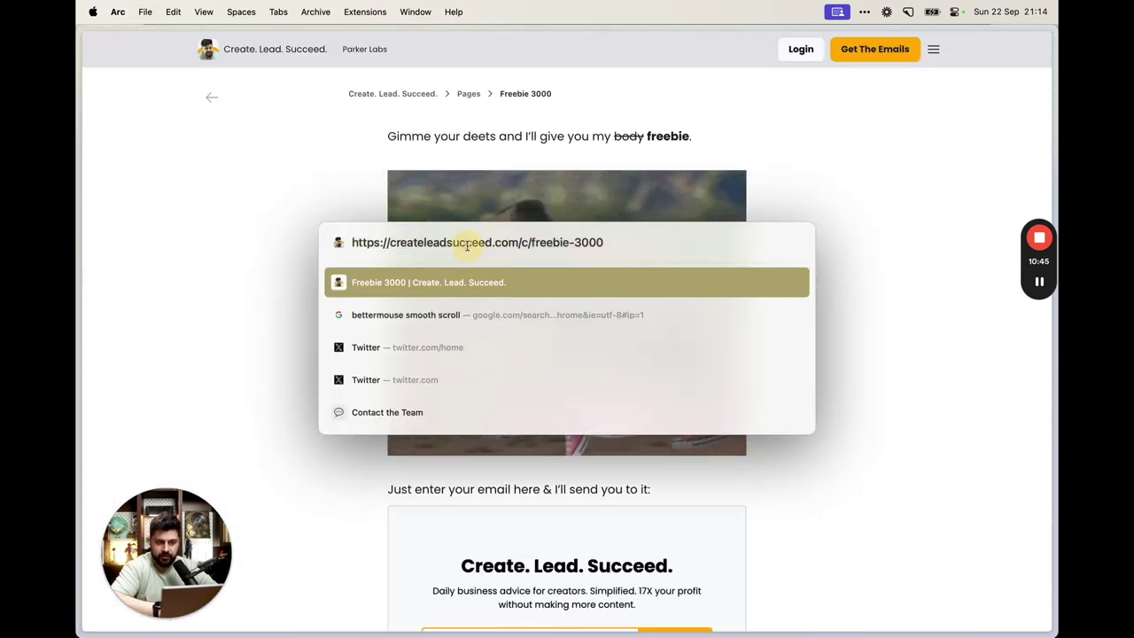
left_click_drag(354, 241, 604, 242)
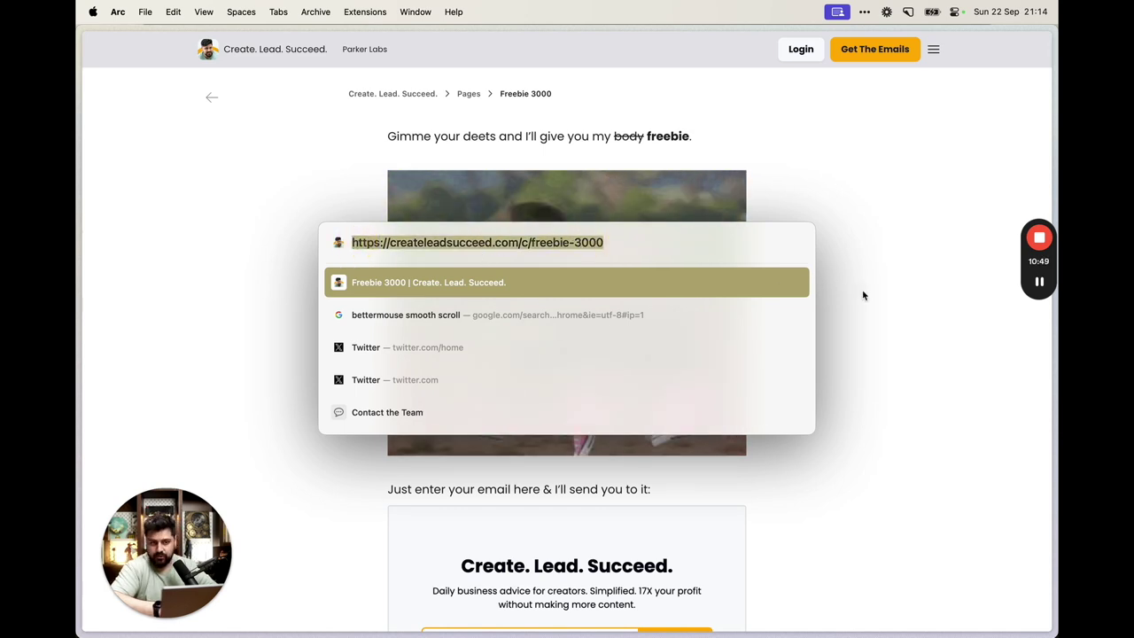
left_click(786, 345)
Submit a test email address through the signup form and confirm the thank-you page appears
scroll(786, 345, "down", 5)
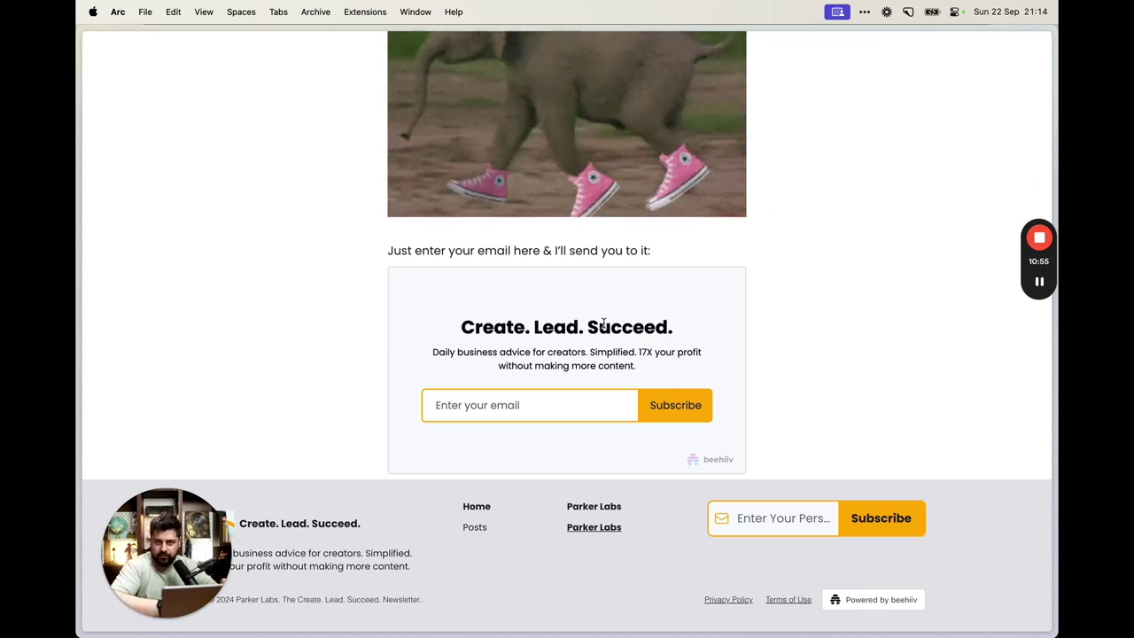
left_click(529, 405)
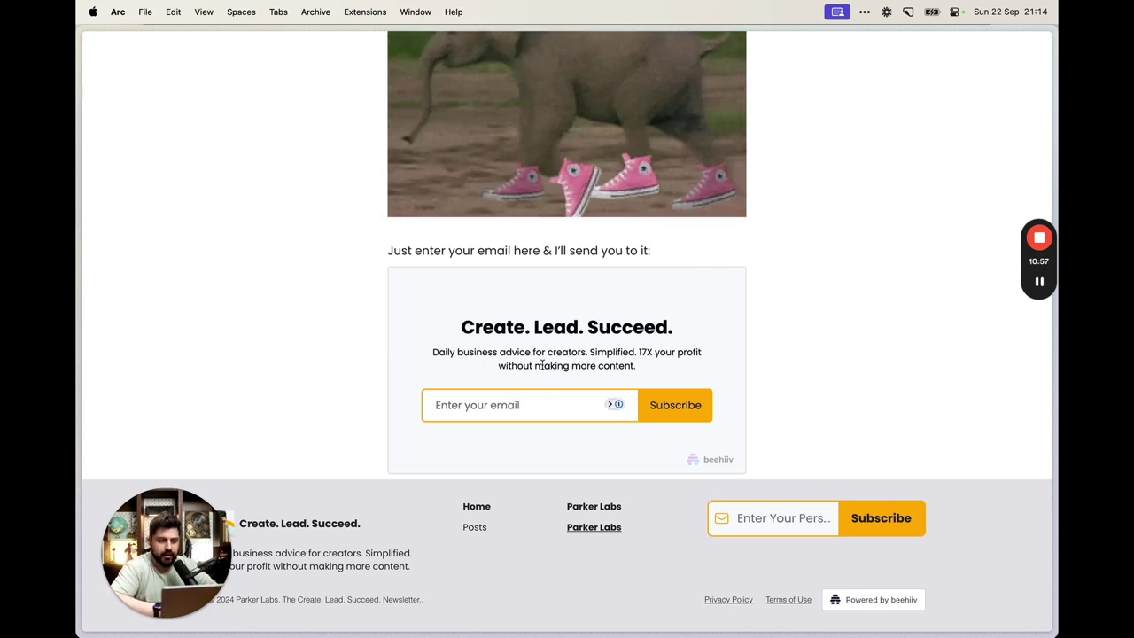
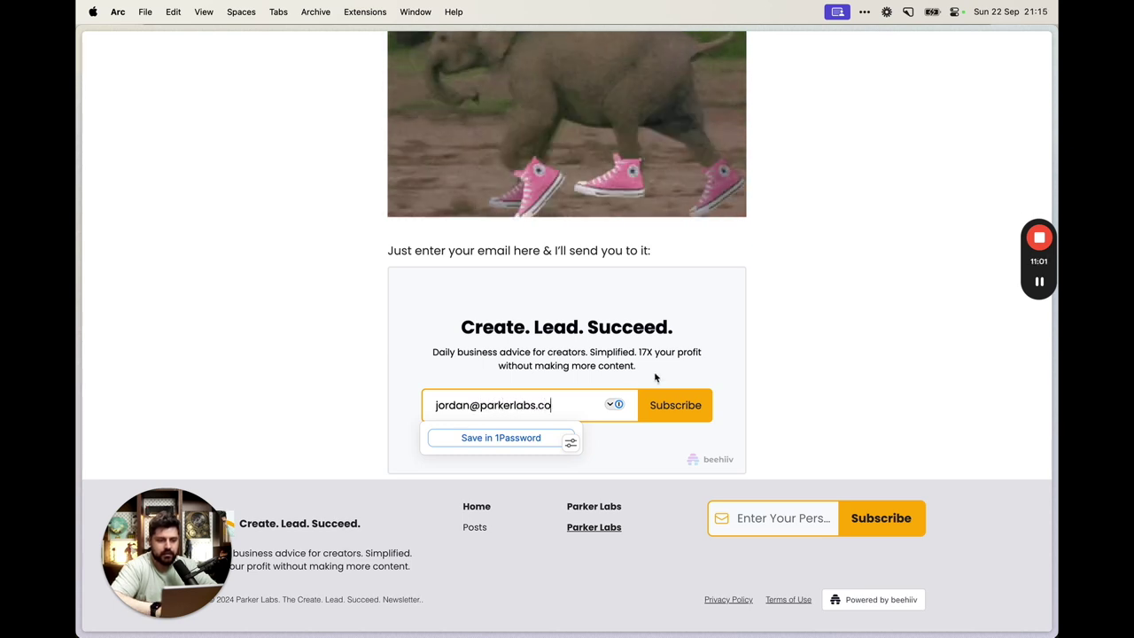
left_click(661, 410)
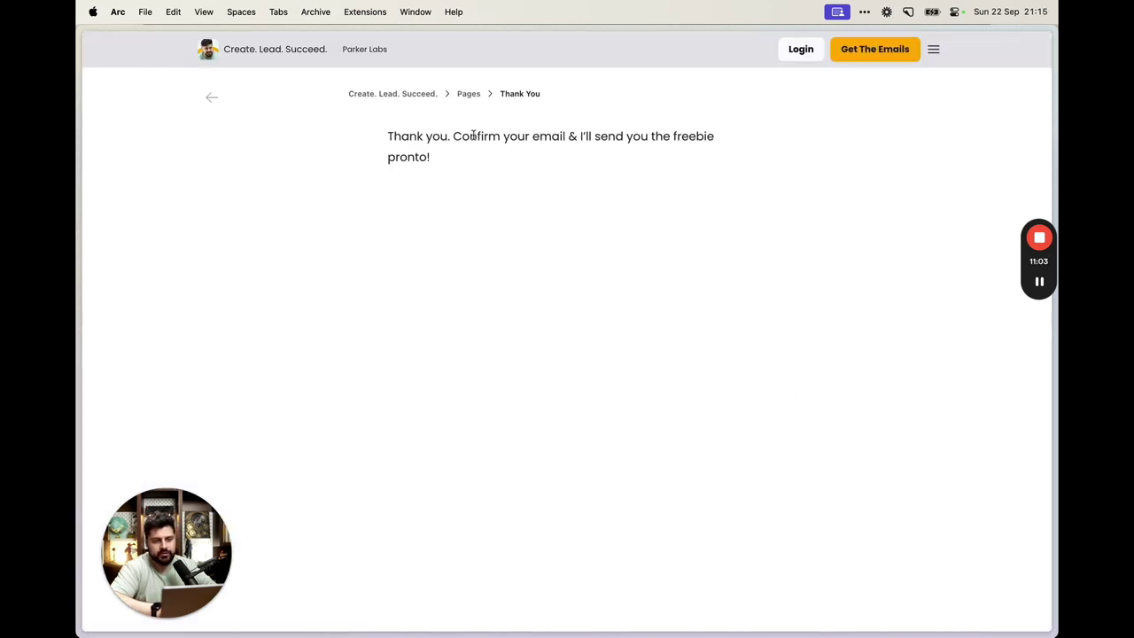
triple_click(473, 134)
left_click(590, 261)
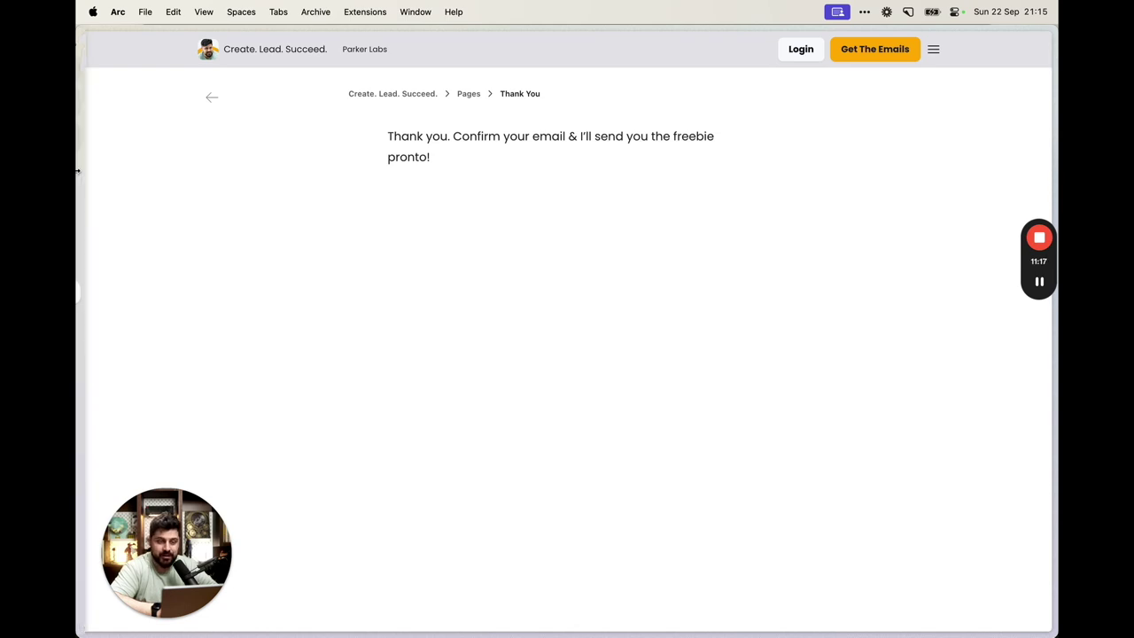
mouse_move(78, 170)
left_click(132, 237)
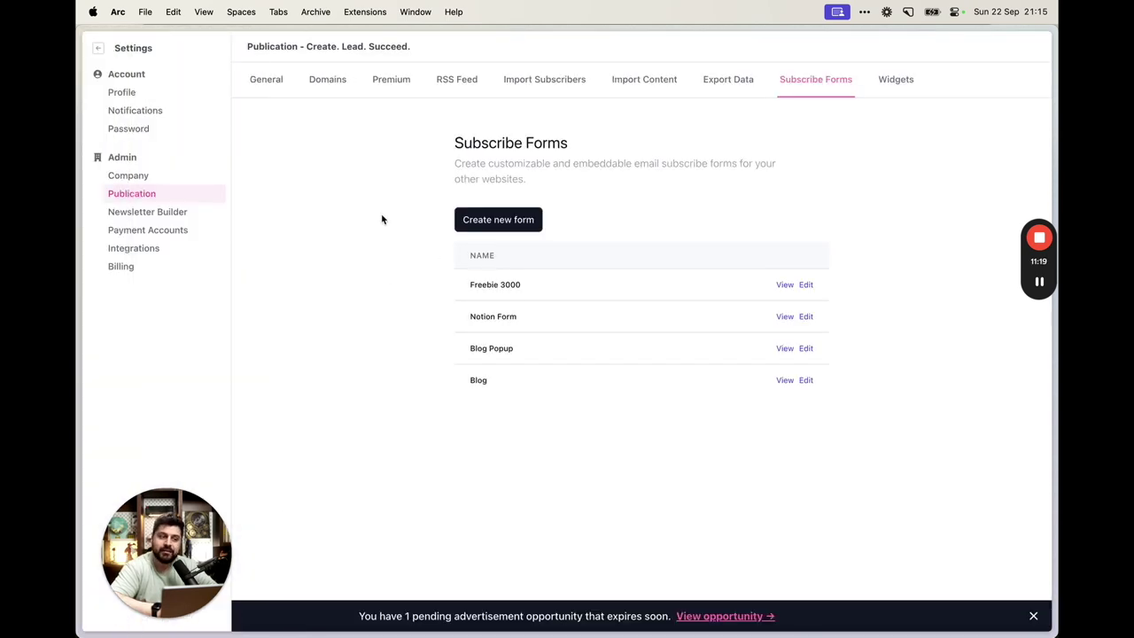
Create and save a new automation named Freebie 3000 under Audience > Automations
mouse_move(105, 85)
left_click(99, 48)
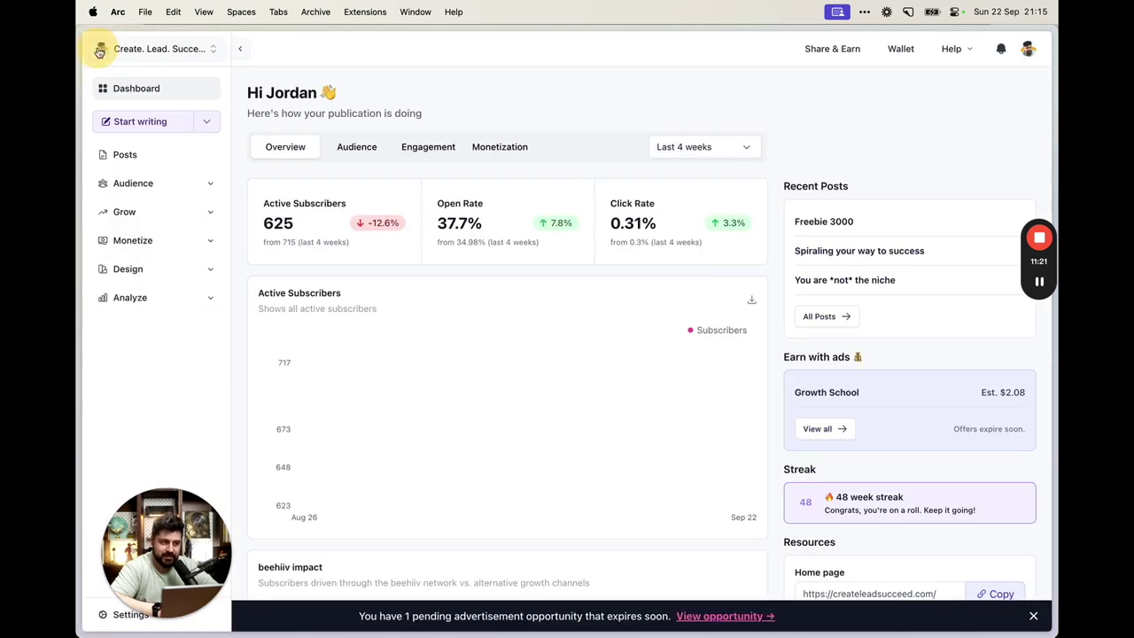
left_click(168, 184)
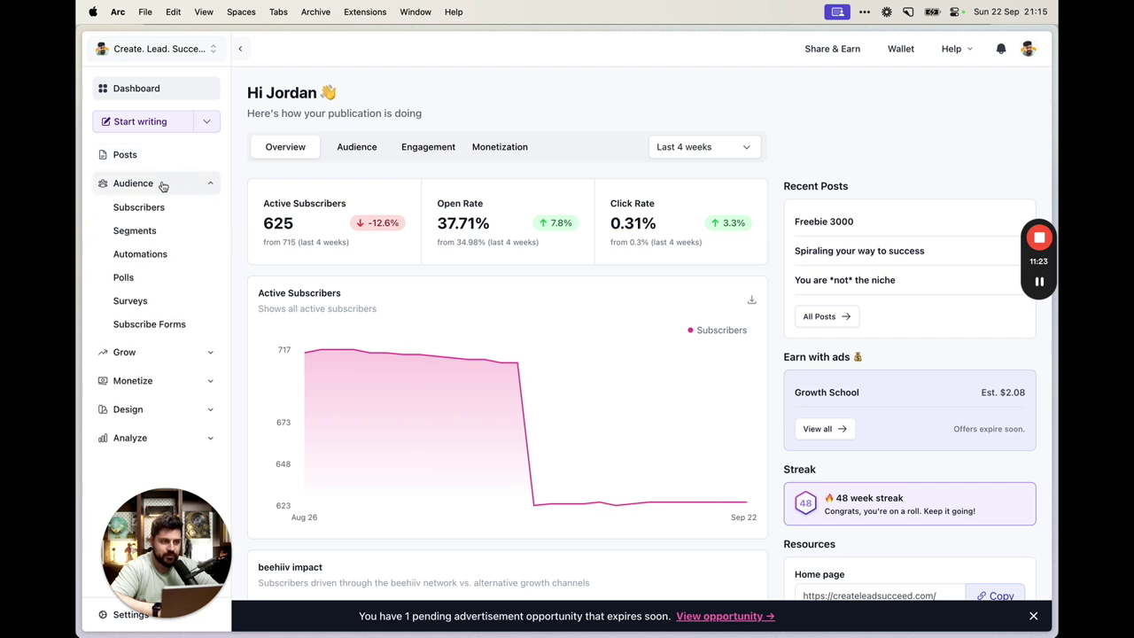
left_click(161, 254)
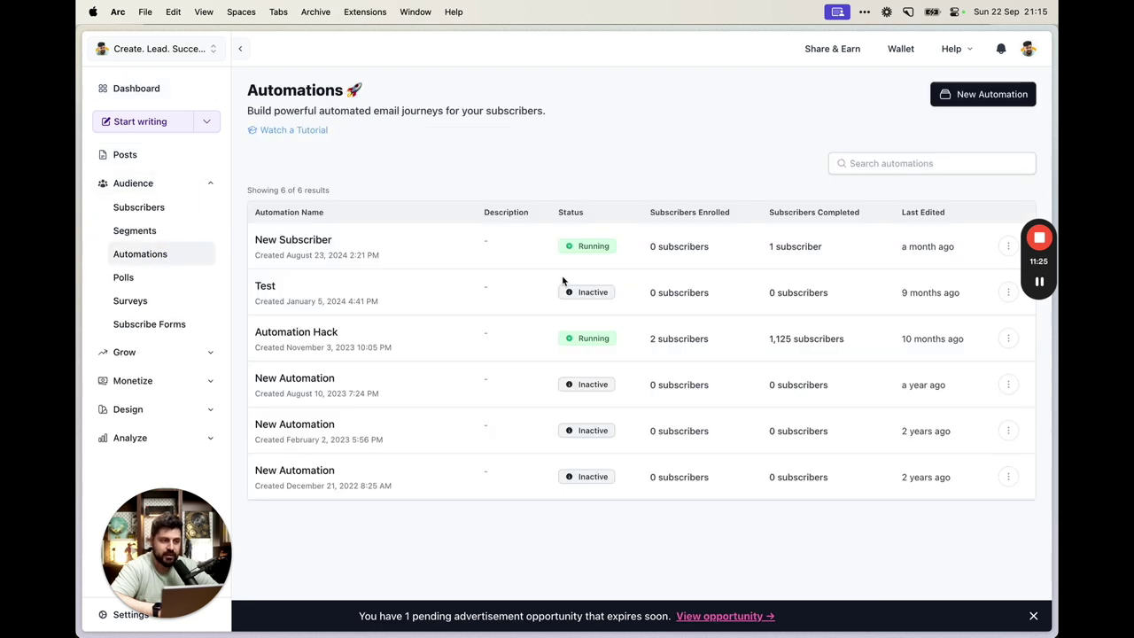
left_click(982, 94)
left_click(469, 193)
type("Freebie 30")
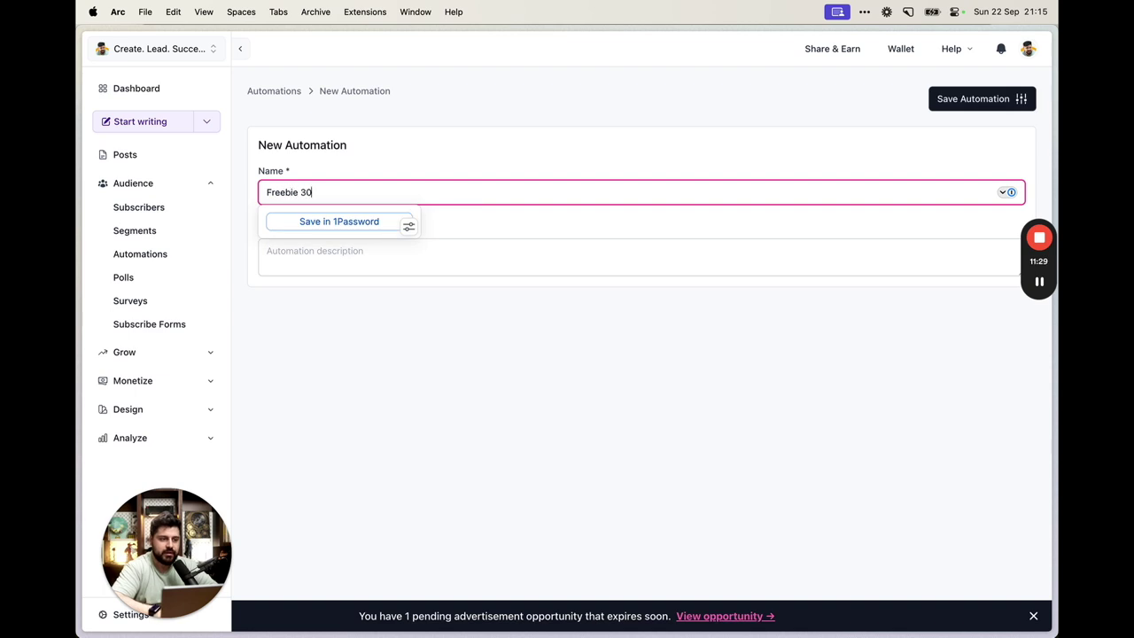
type("00")
left_click(993, 98)
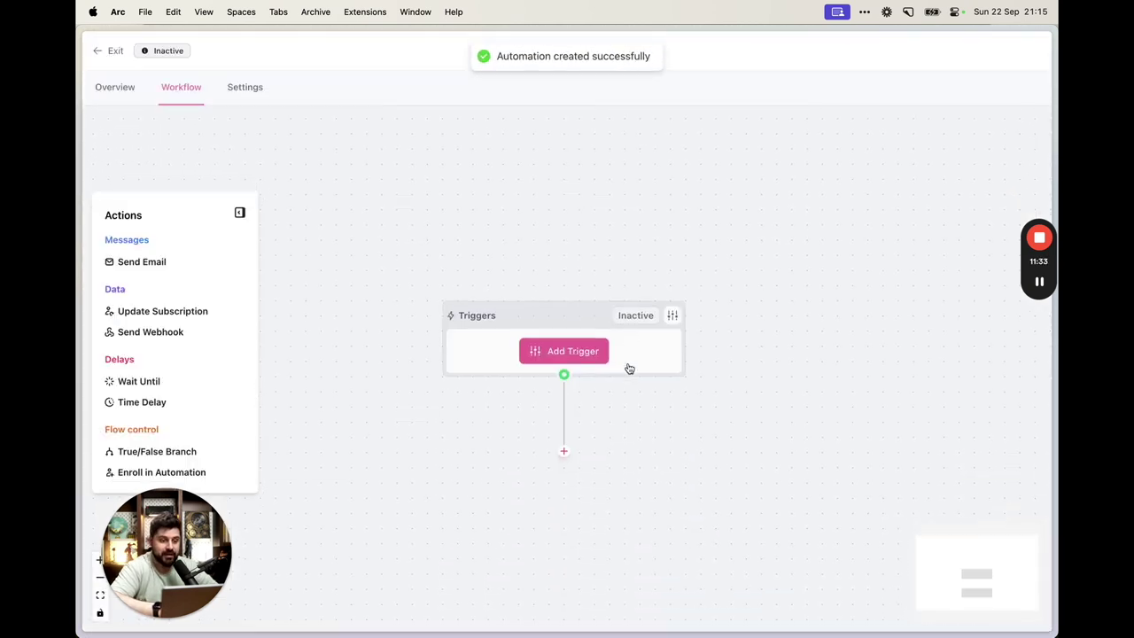
Set the automation trigger to Signed Up and activate it
left_click(672, 294)
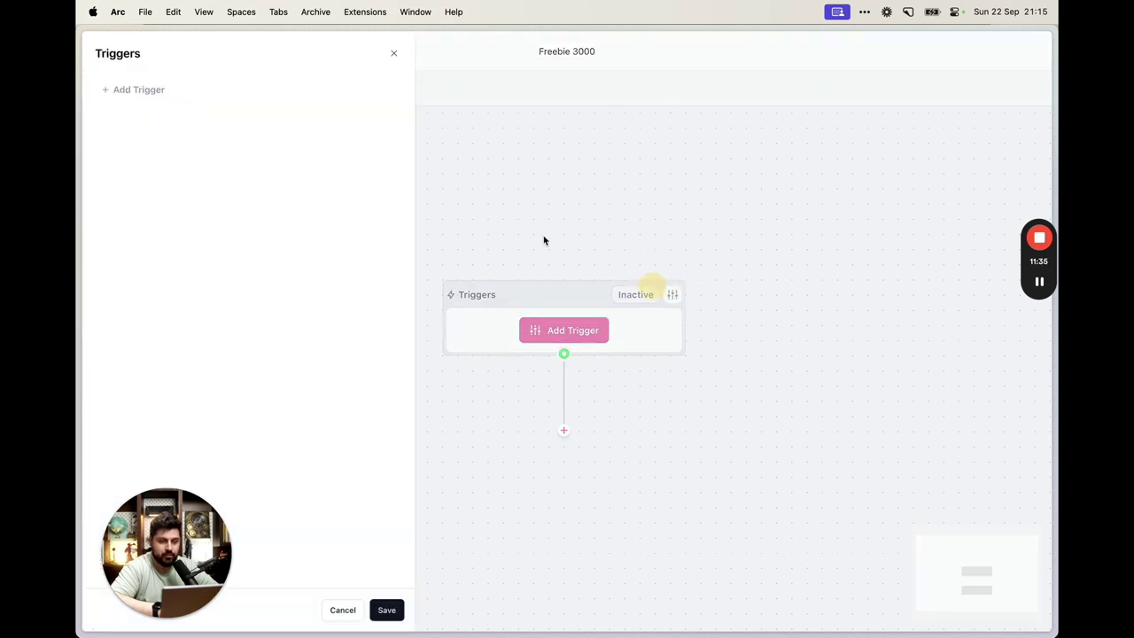
left_click(147, 92)
left_click(172, 138)
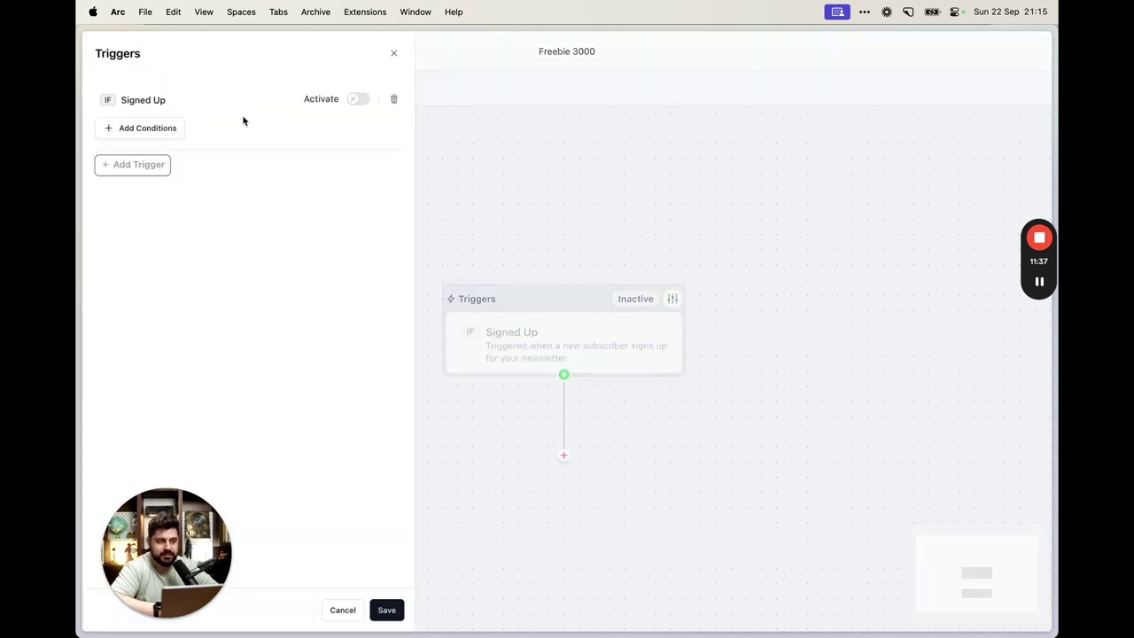
left_click(358, 98)
left_click(691, 400)
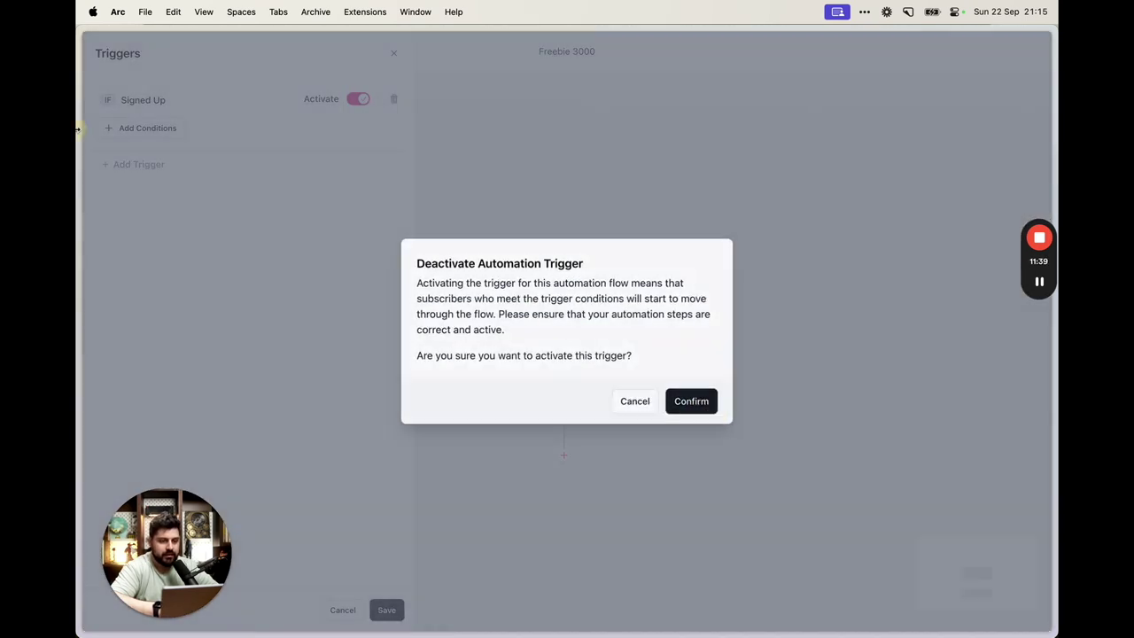
Add a trigger condition: Embed Source was Freebie 3000
left_click(173, 127)
left_click(142, 168)
left_click(174, 122)
scroll(195, 276, "down", 1)
scroll(195, 277, "down", 5)
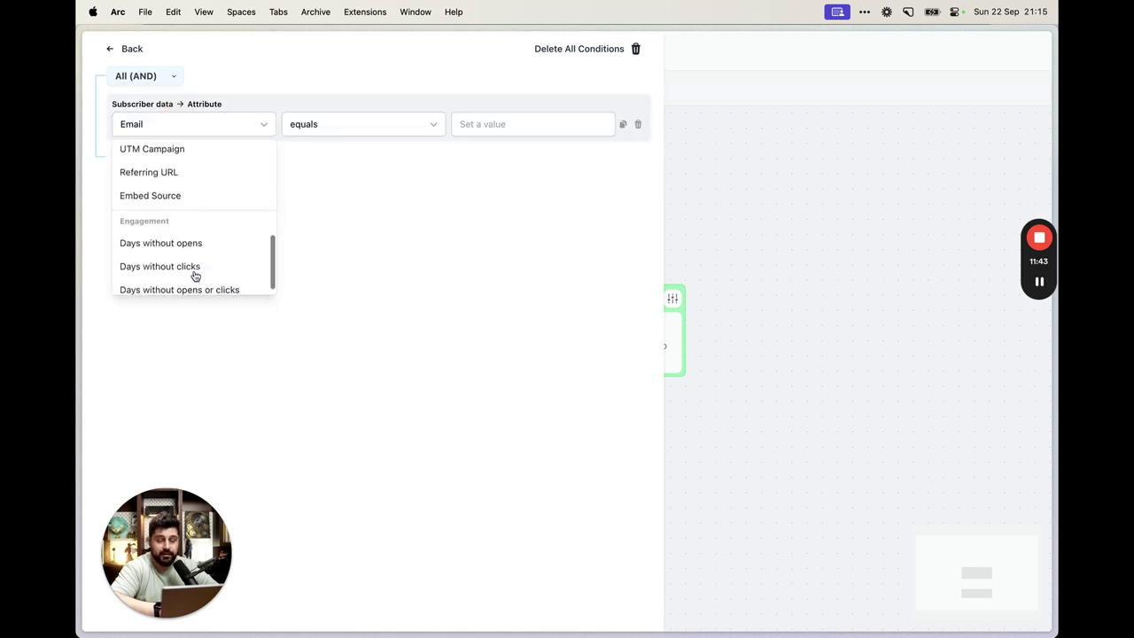
scroll(211, 266, "down", 1)
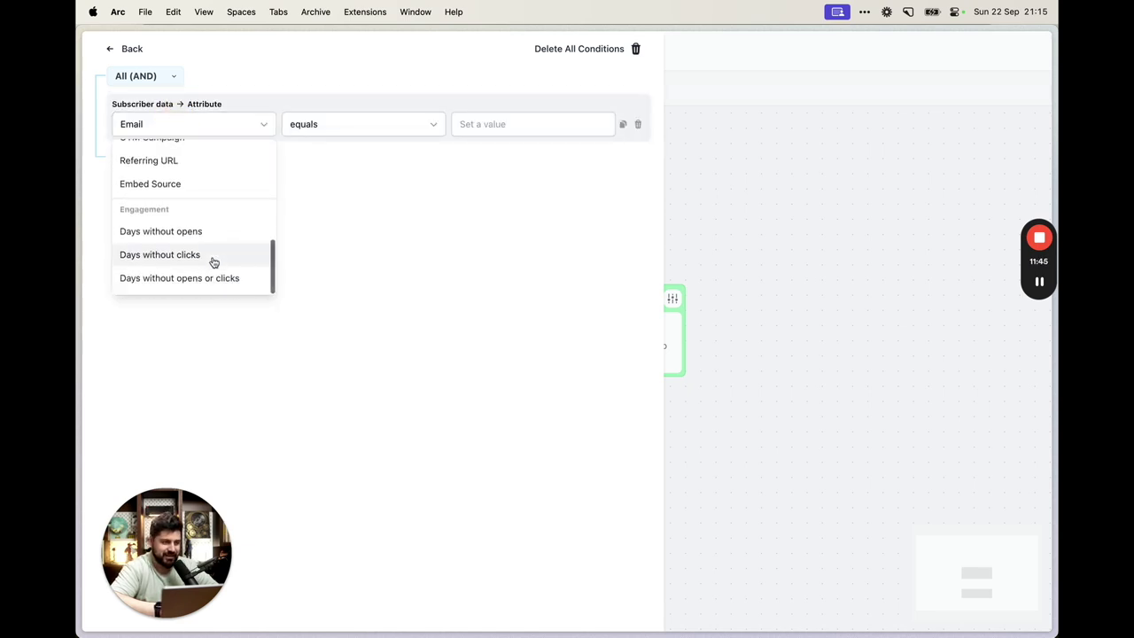
left_click(214, 190)
left_click(514, 128)
left_click(506, 225)
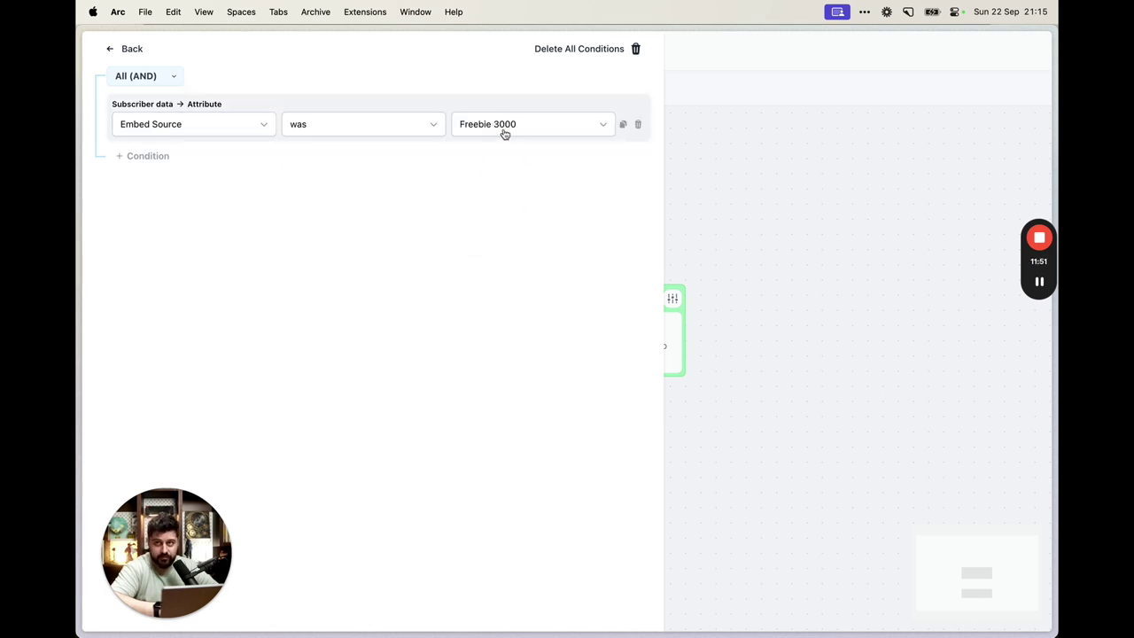
left_click(364, 176)
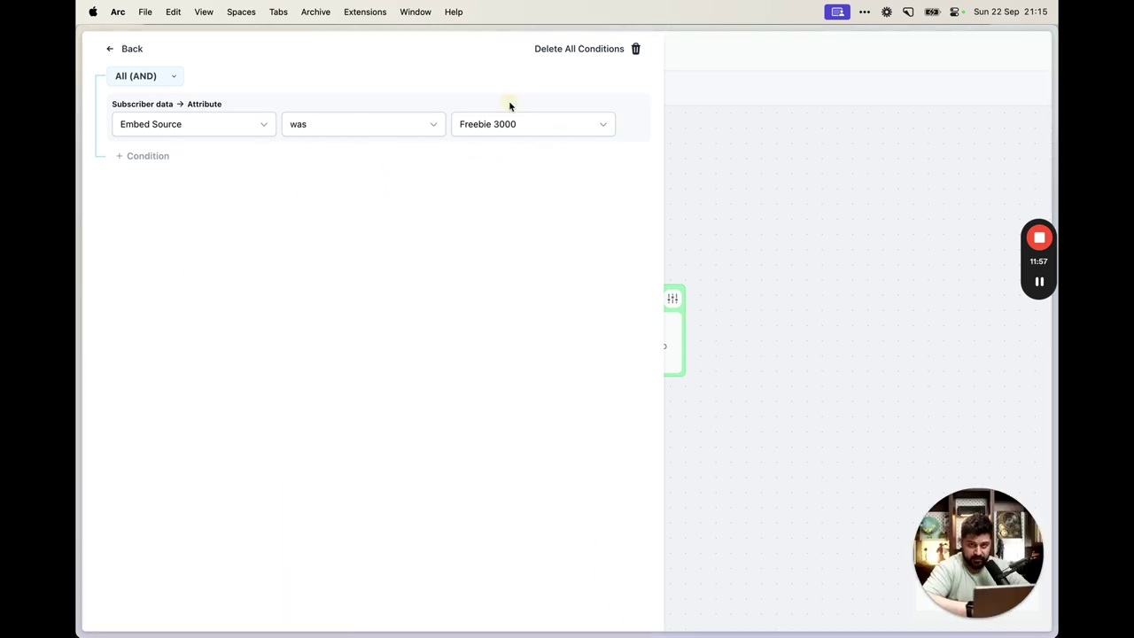
left_click(132, 49)
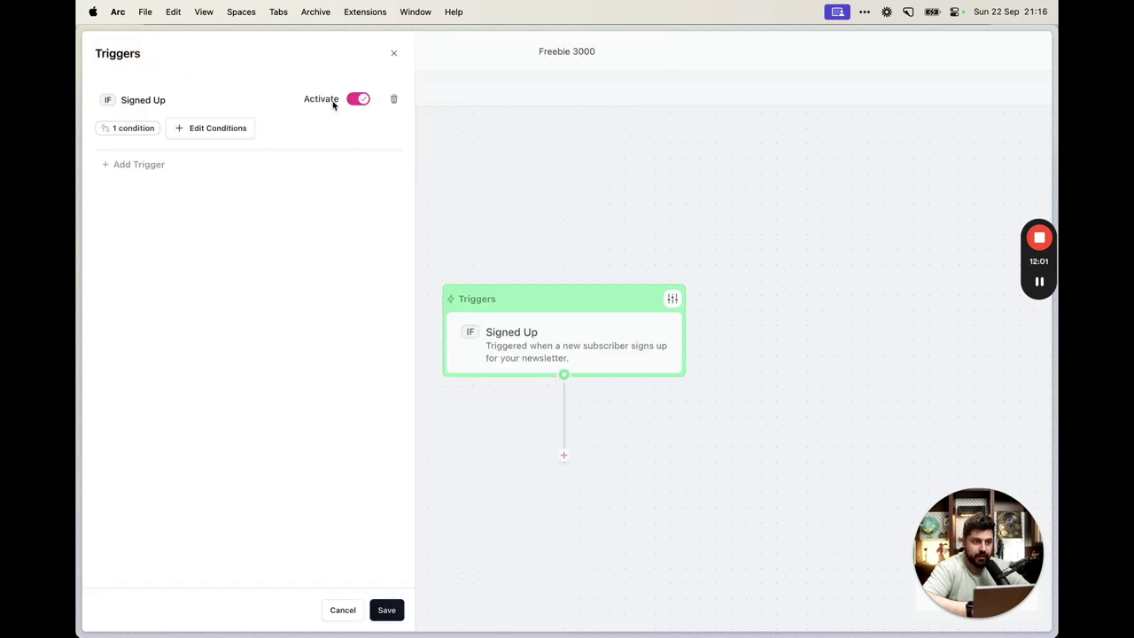
Save the trigger and add a Send Email step with a new email
left_click(386, 610)
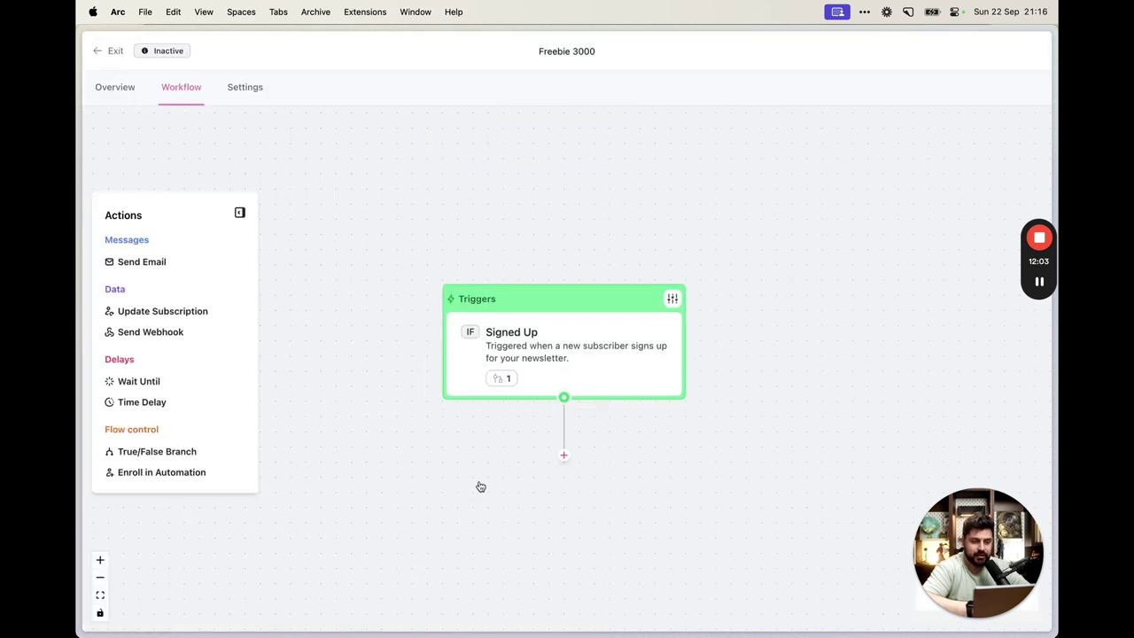
left_click_drag(133, 262, 575, 409)
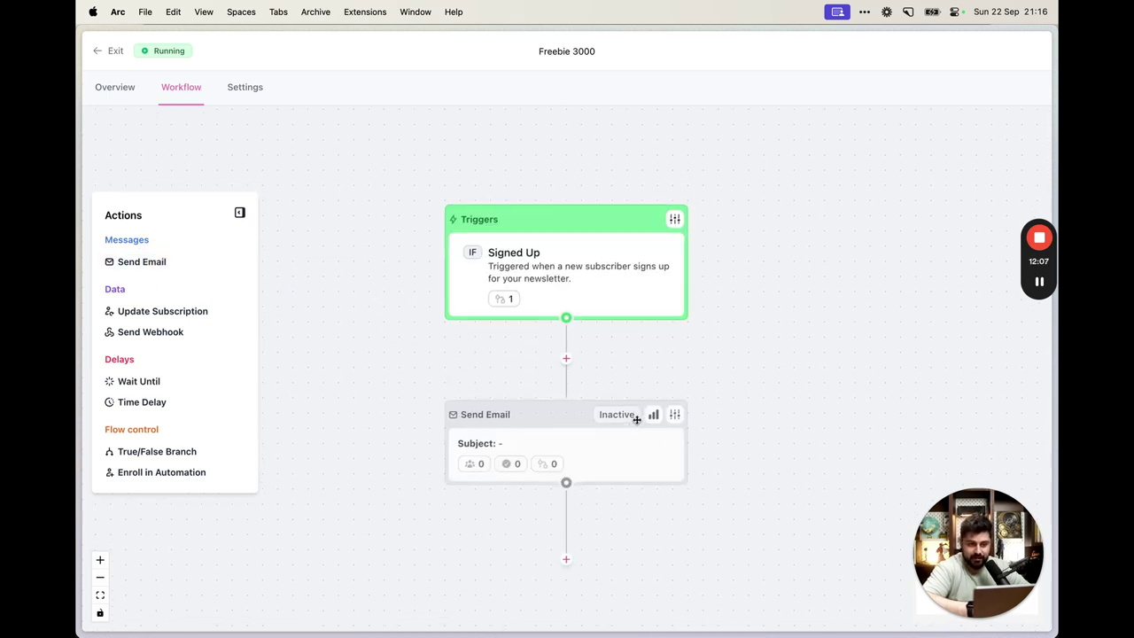
left_click(672, 380)
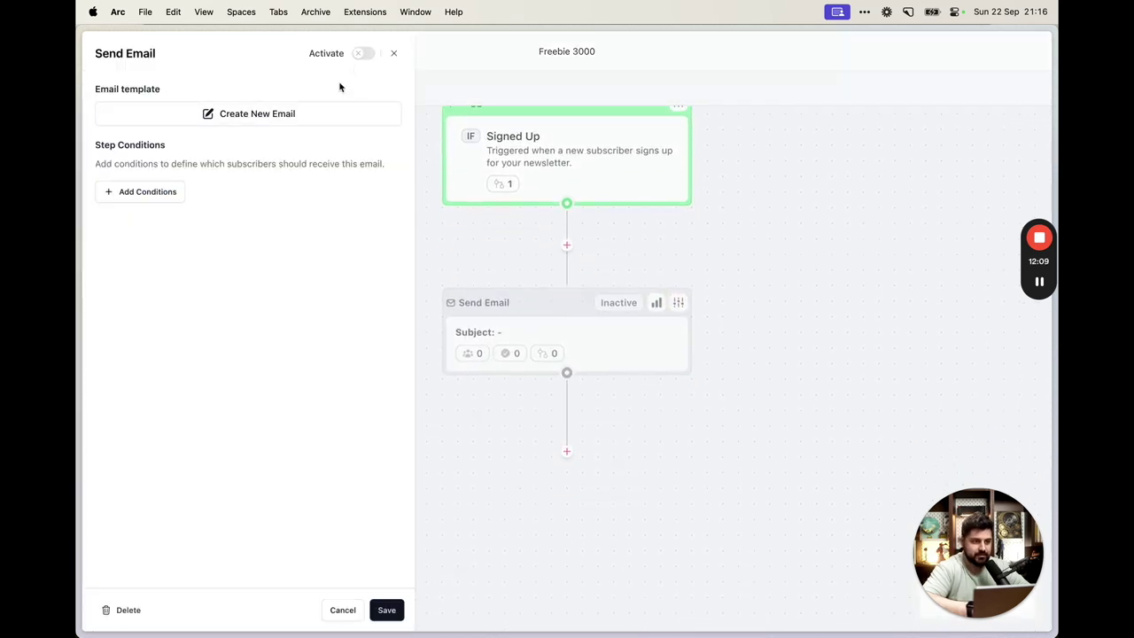
left_click(249, 114)
Enter the subject 'Your freebie awaits, your majesty' and start the email body
left_click(785, 99)
type("He")
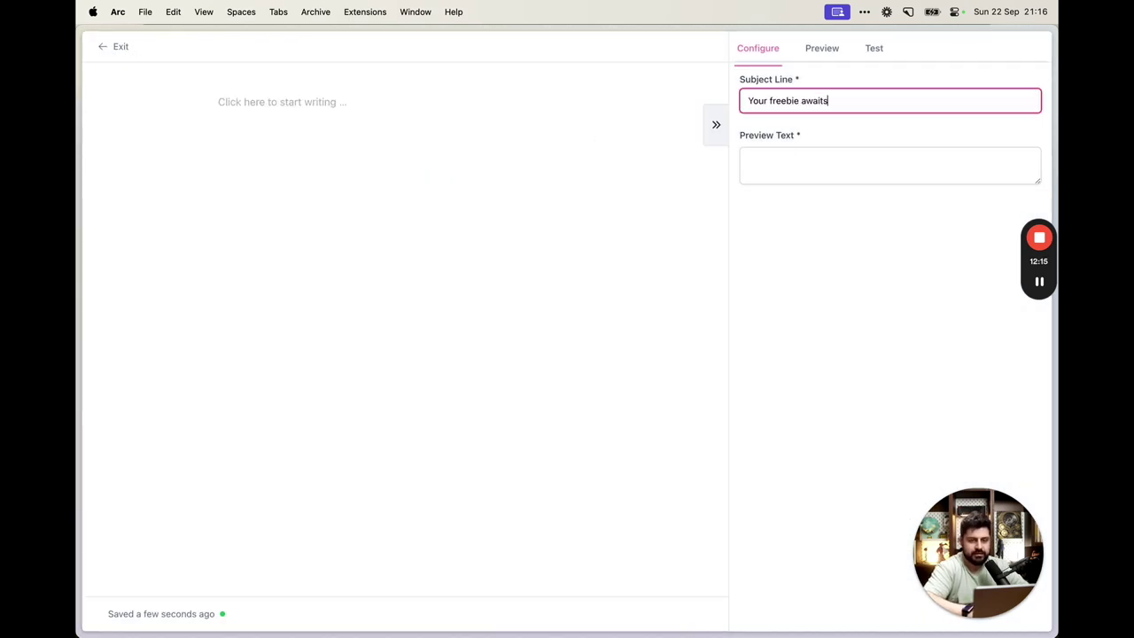
left_click(799, 155)
left_click(492, 102)
type("Here's your link:")
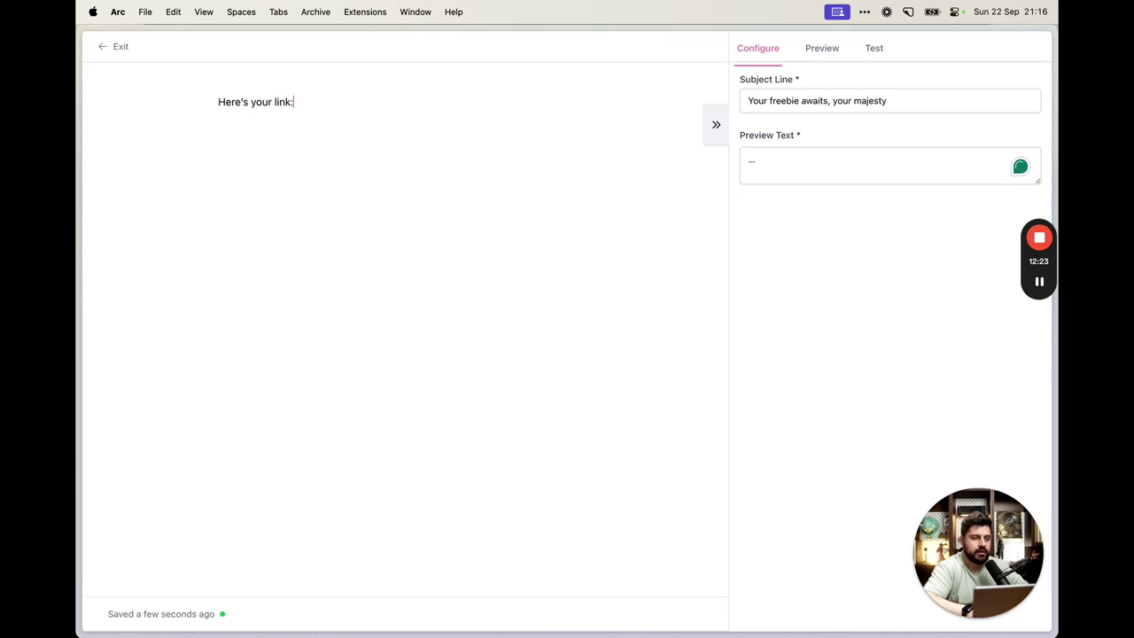
Copy the Notion page's public link and paste it after the 'Here's your link:' line
key("super+Tab")
left_click(968, 123)
key("super+Tab")
triple_click(503, 104)
key("super+v")
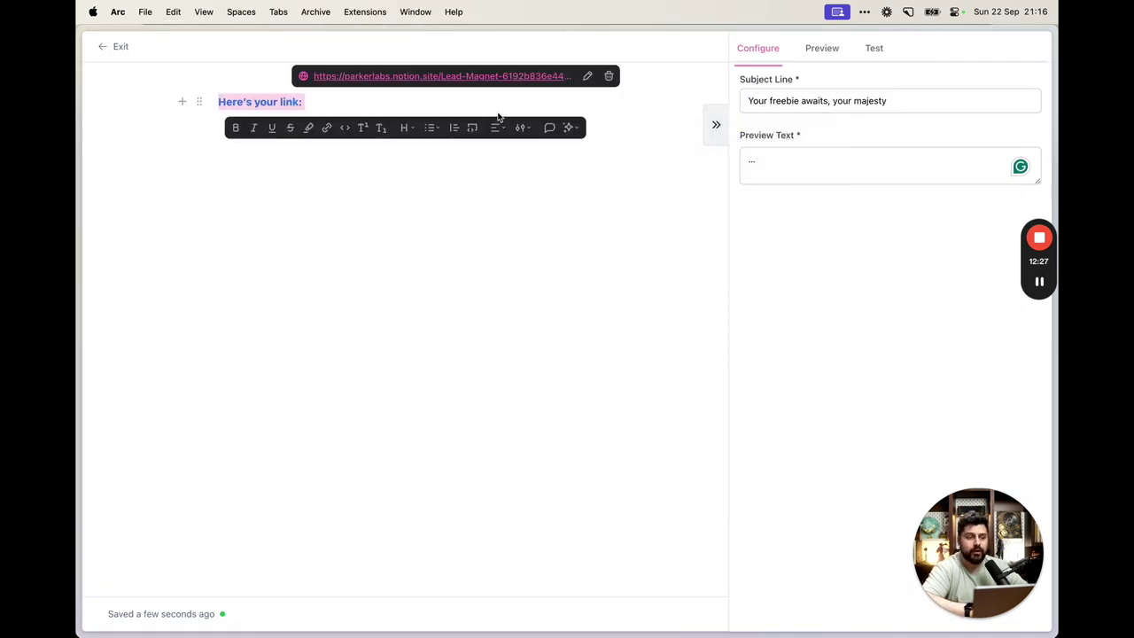
left_click(462, 102)
key("super+v")
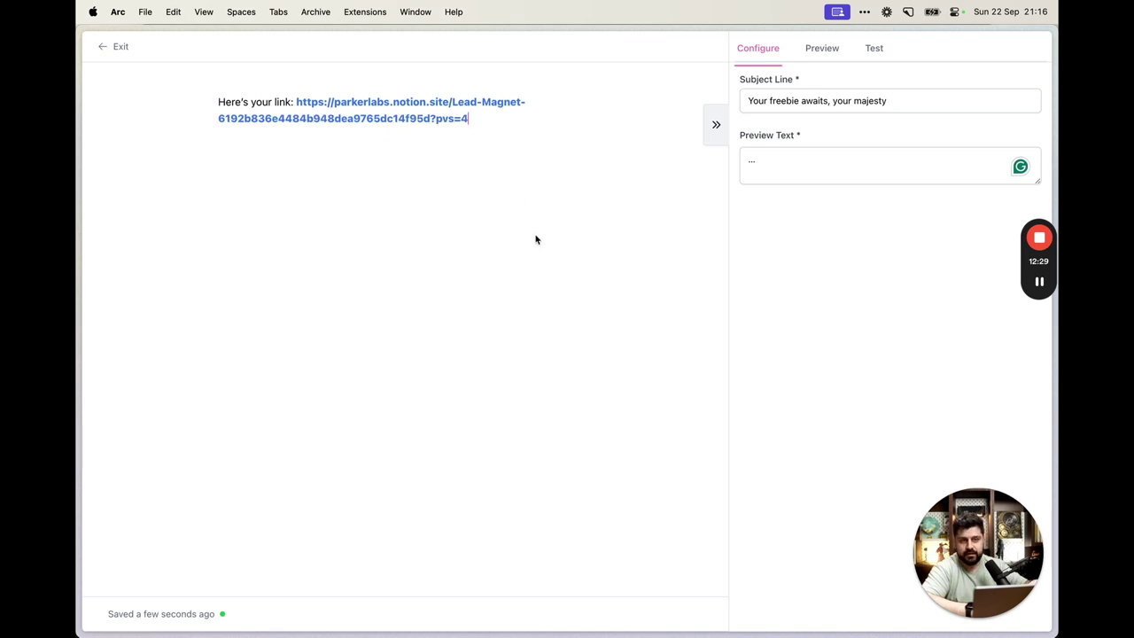
key("Return")
Insert a large, centered custom button labelled FREEBIE LINK
type("/b")
key("Return")
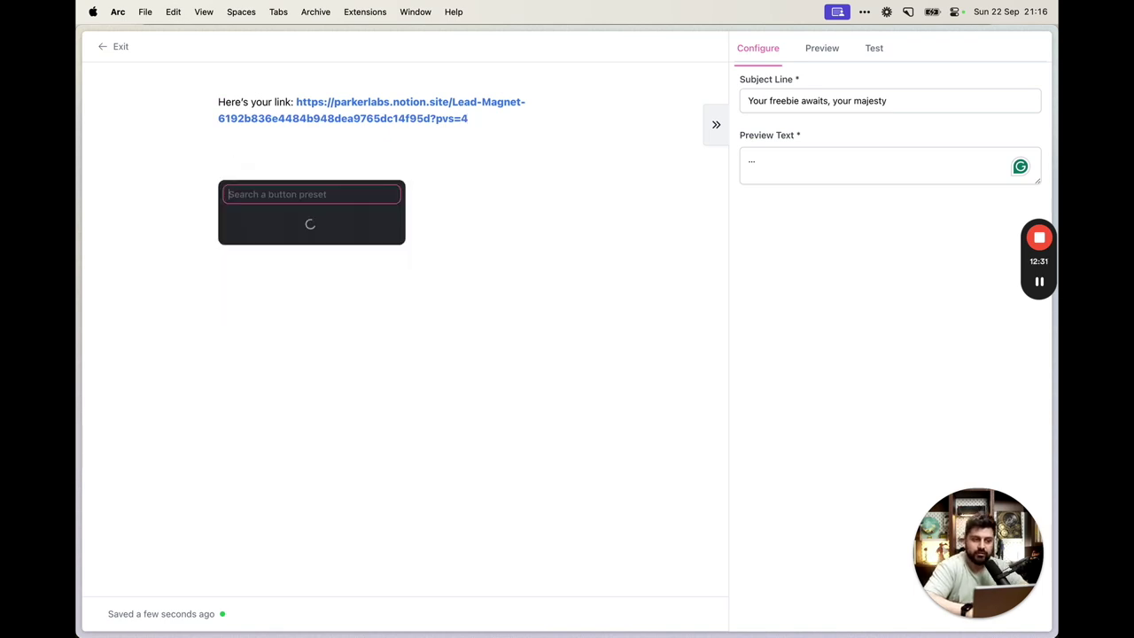
left_click(269, 219)
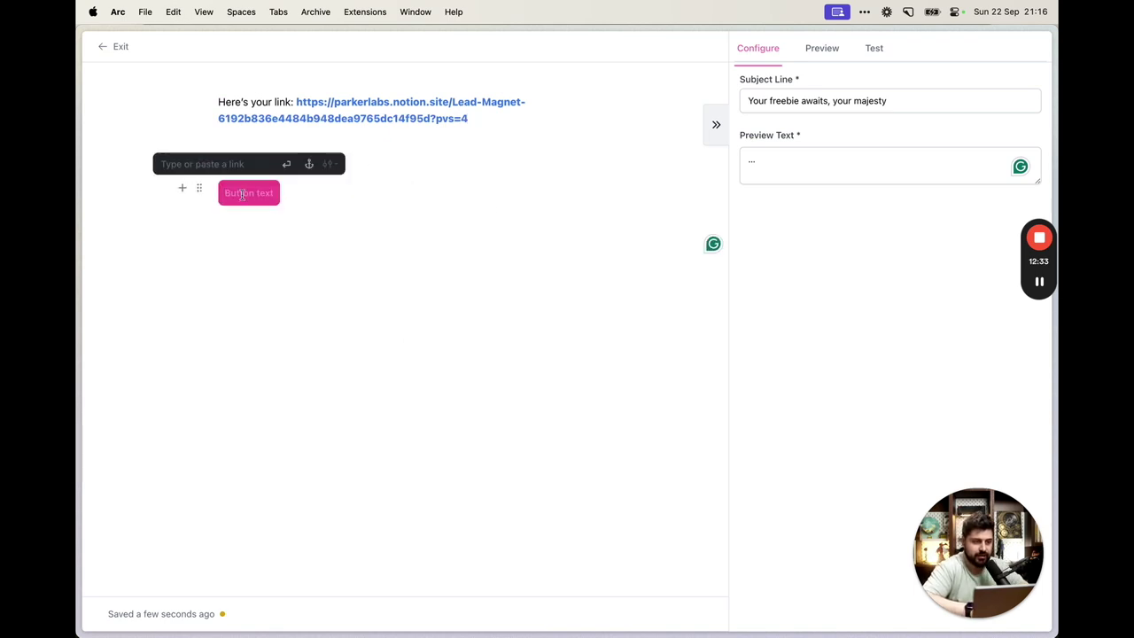
type("FREEBIE LINK")
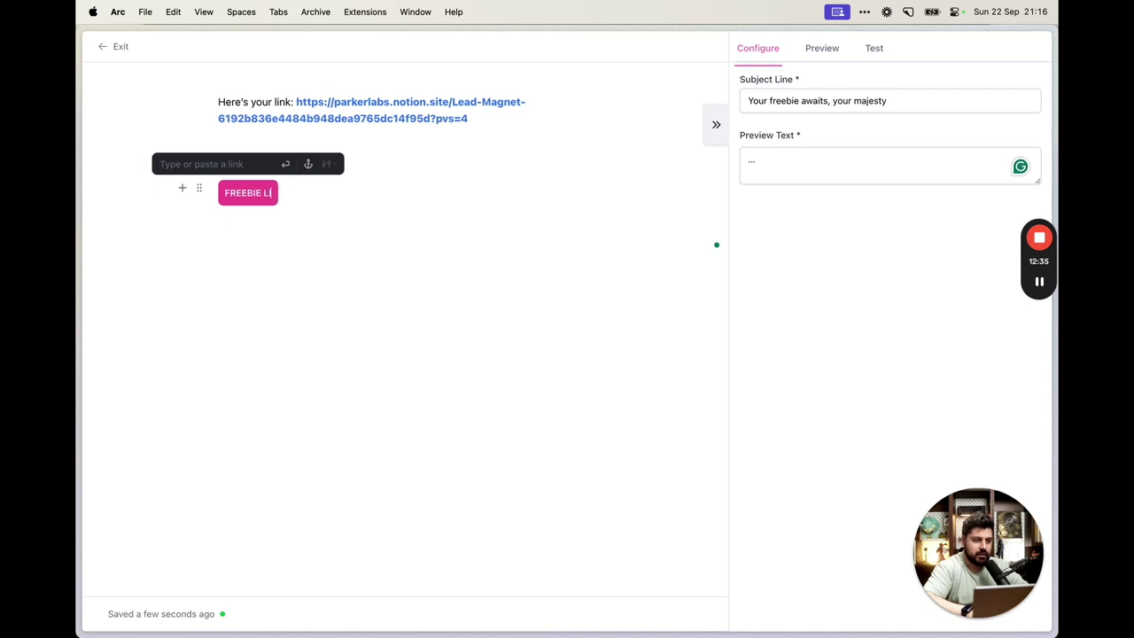
left_click(203, 161)
left_click(539, 266)
left_click(277, 197)
left_click(296, 163)
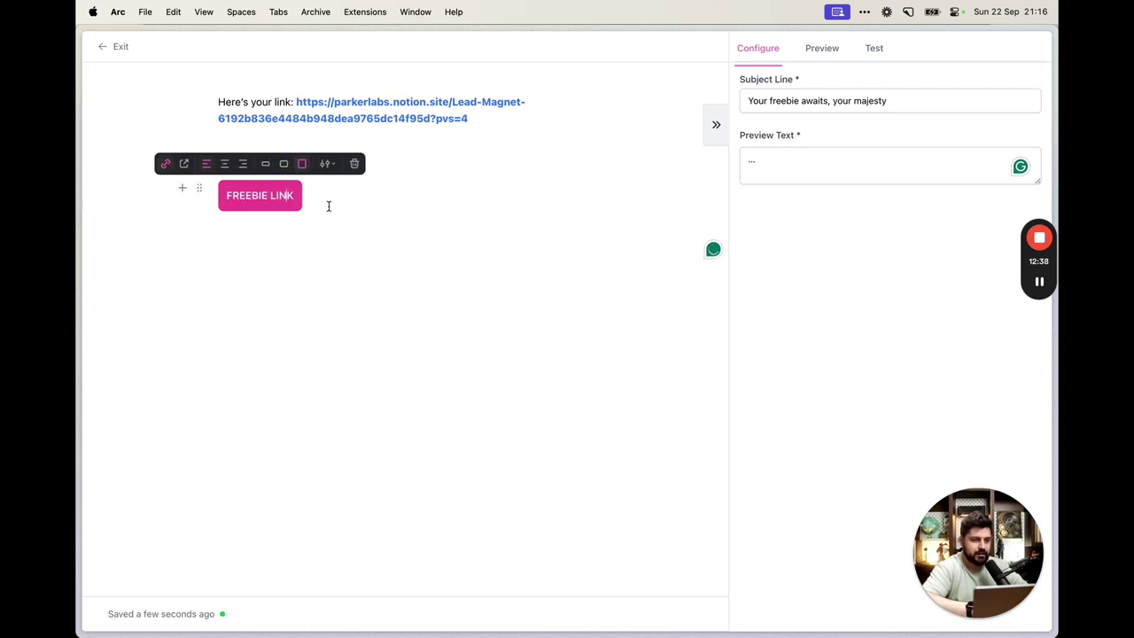
left_click(219, 163)
left_click(417, 249)
left_click(407, 177)
left_click(302, 102)
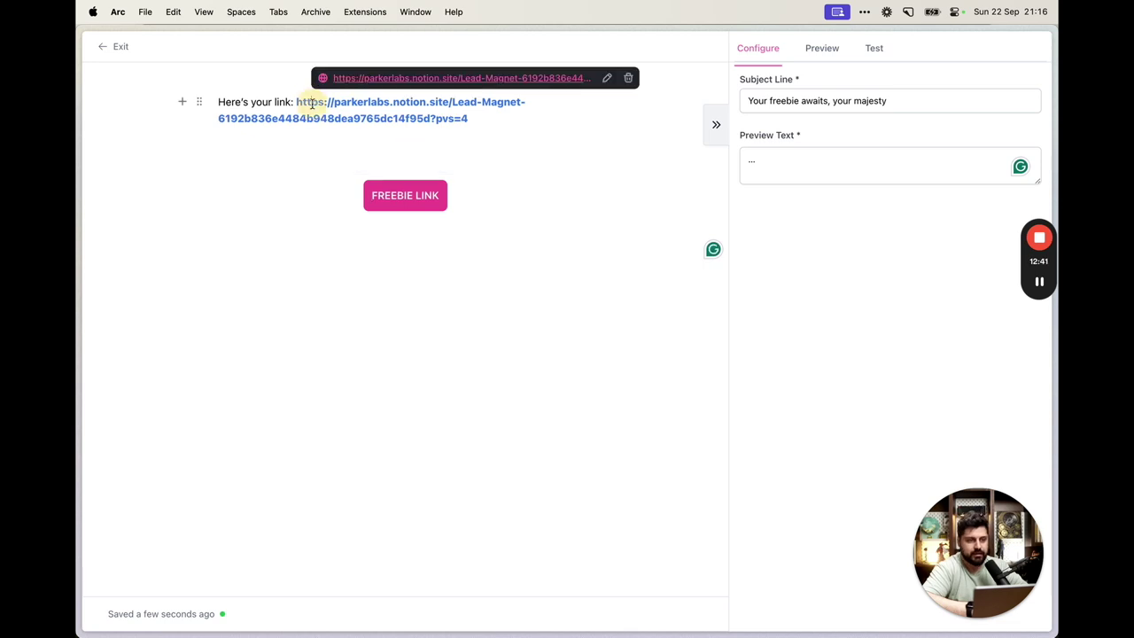
Add an empty block below the FREEBIE LINK button
left_click_drag(949, 530, 124, 527)
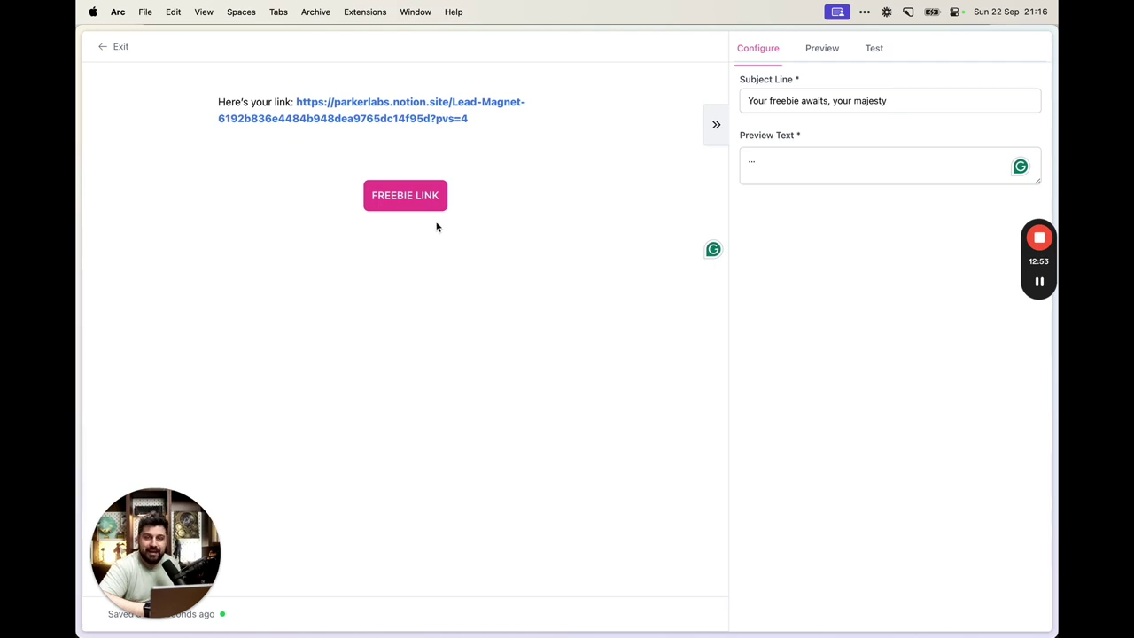
mouse_move(211, 100)
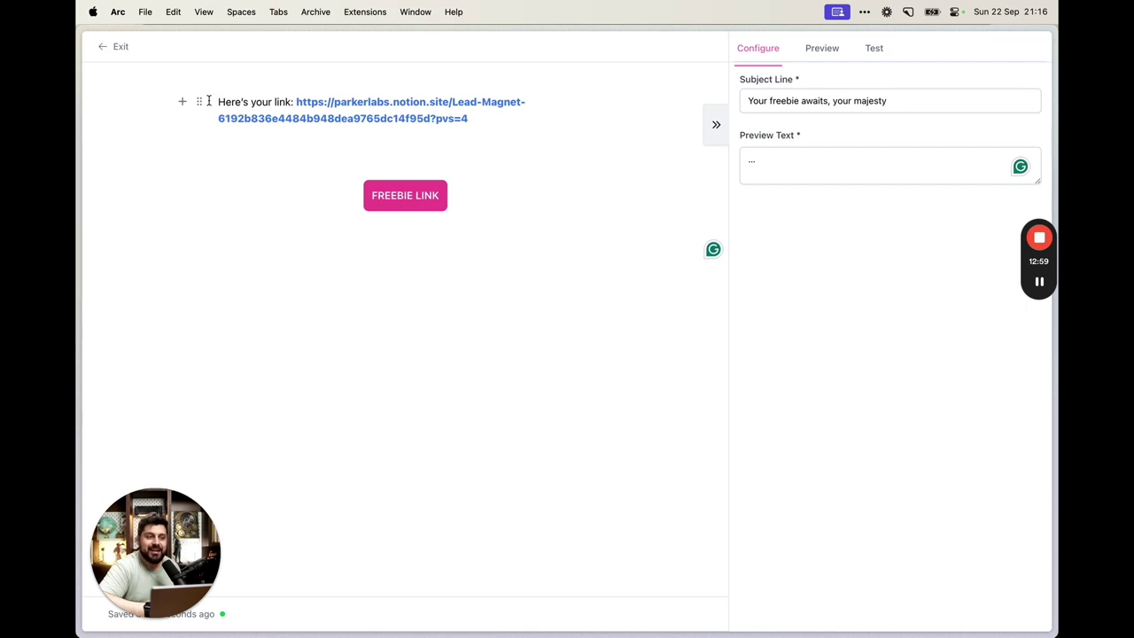
left_click_drag(218, 97, 512, 230)
left_click(511, 232)
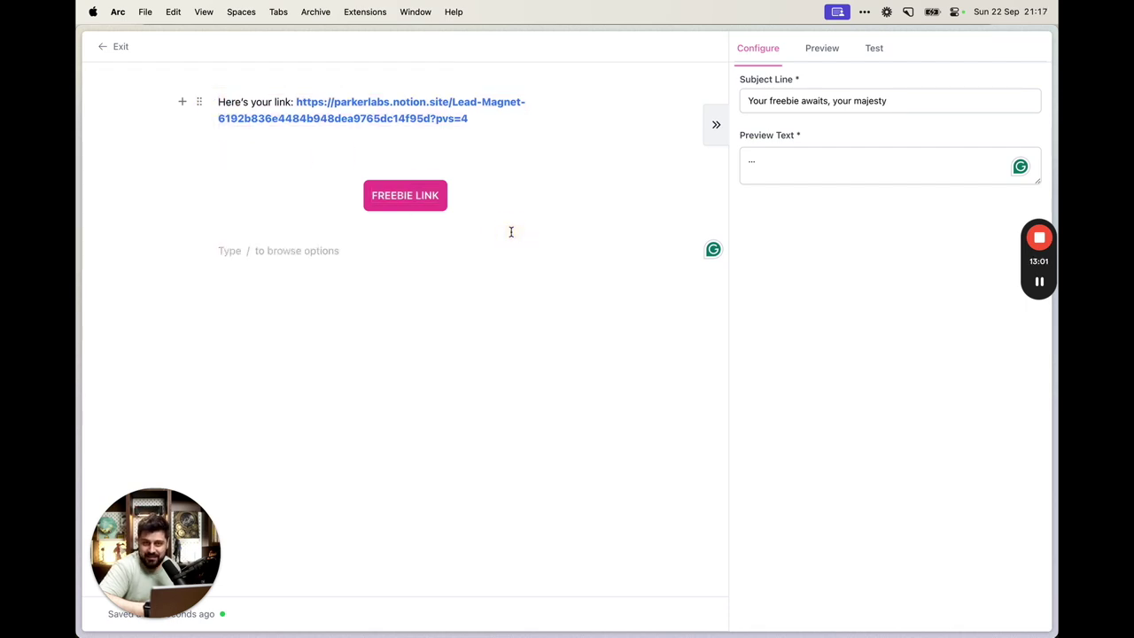
Exit the email editor, activate the freebie email step, and save it
left_click(121, 48)
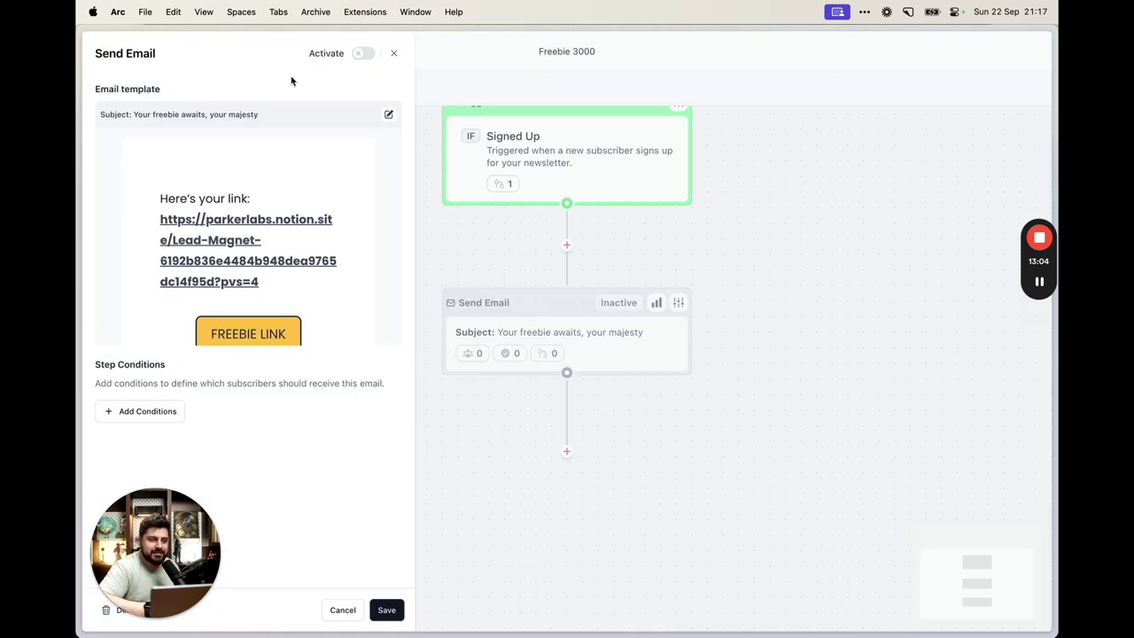
left_click(362, 55)
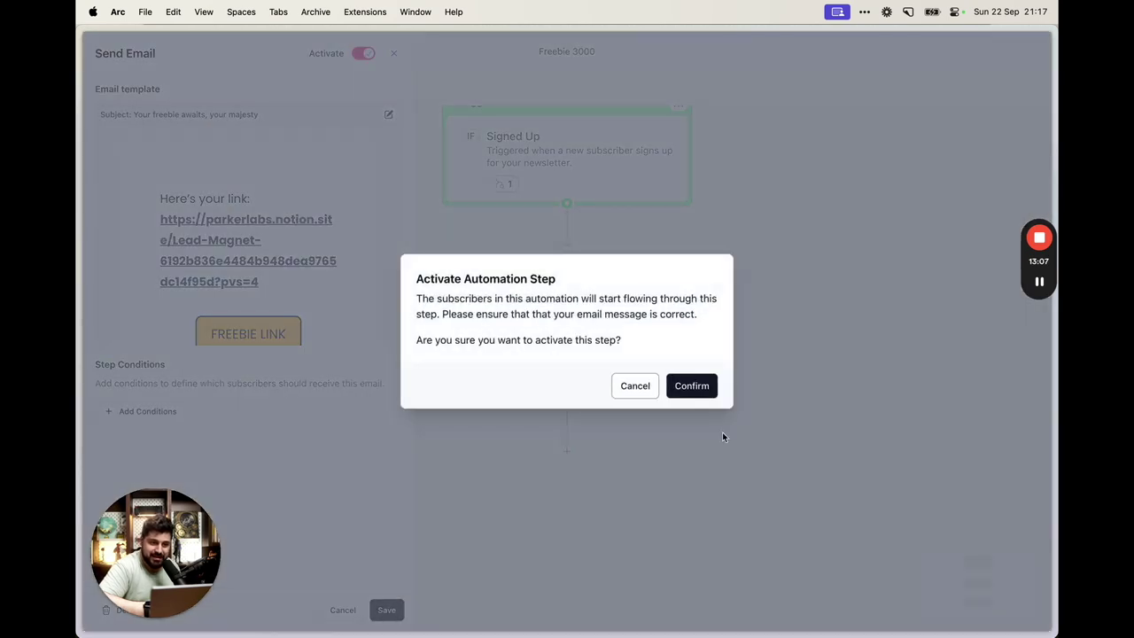
key("Return")
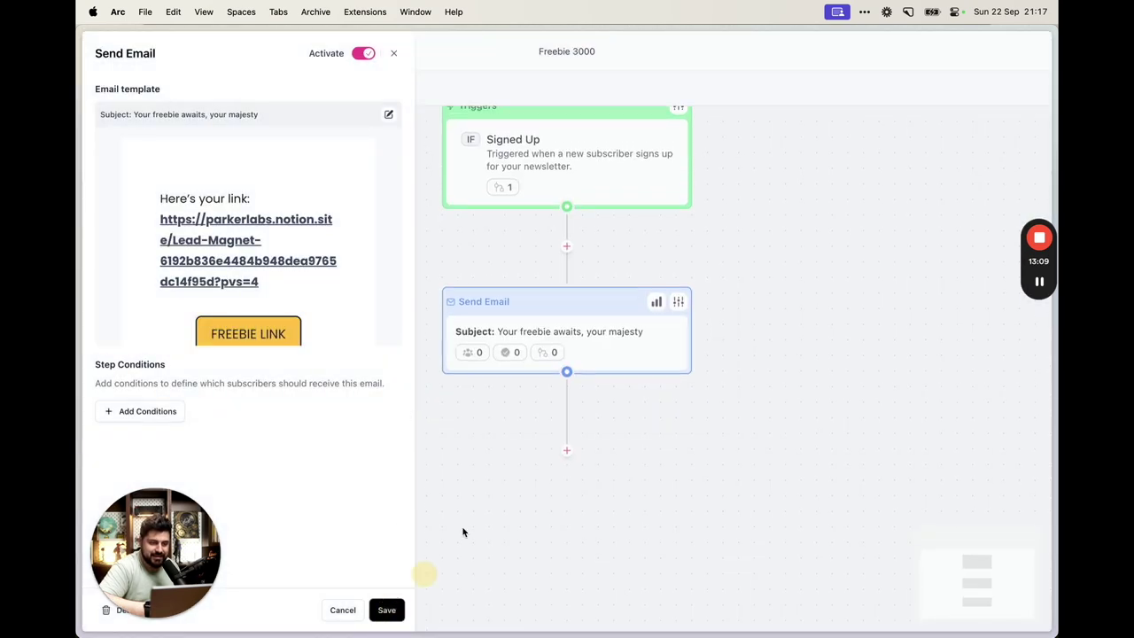
left_click(386, 609)
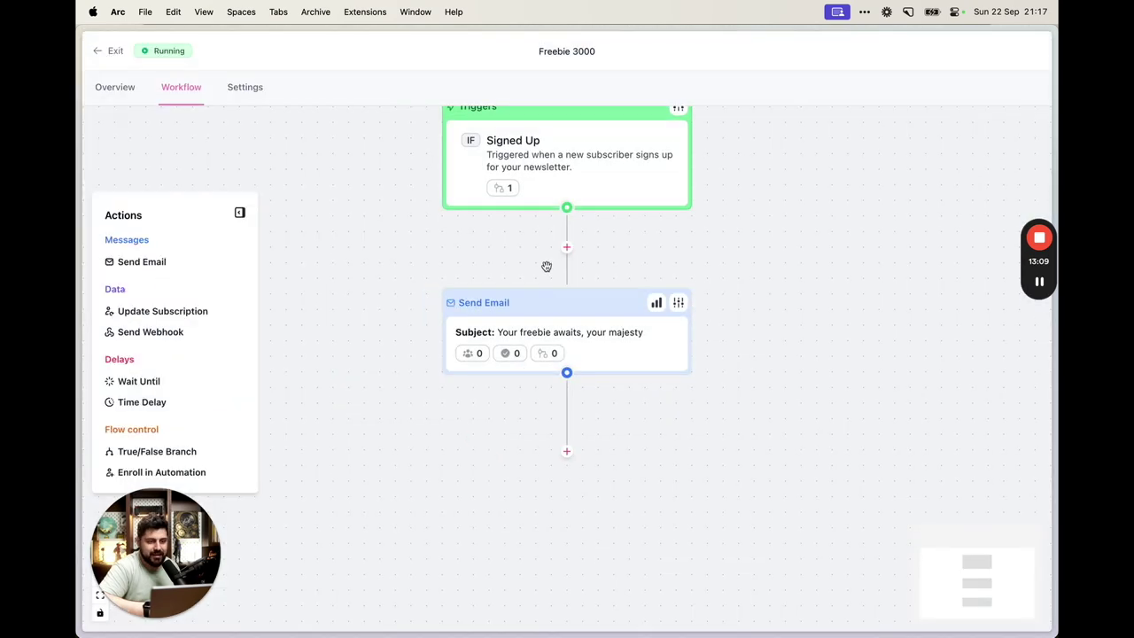
left_click(556, 348)
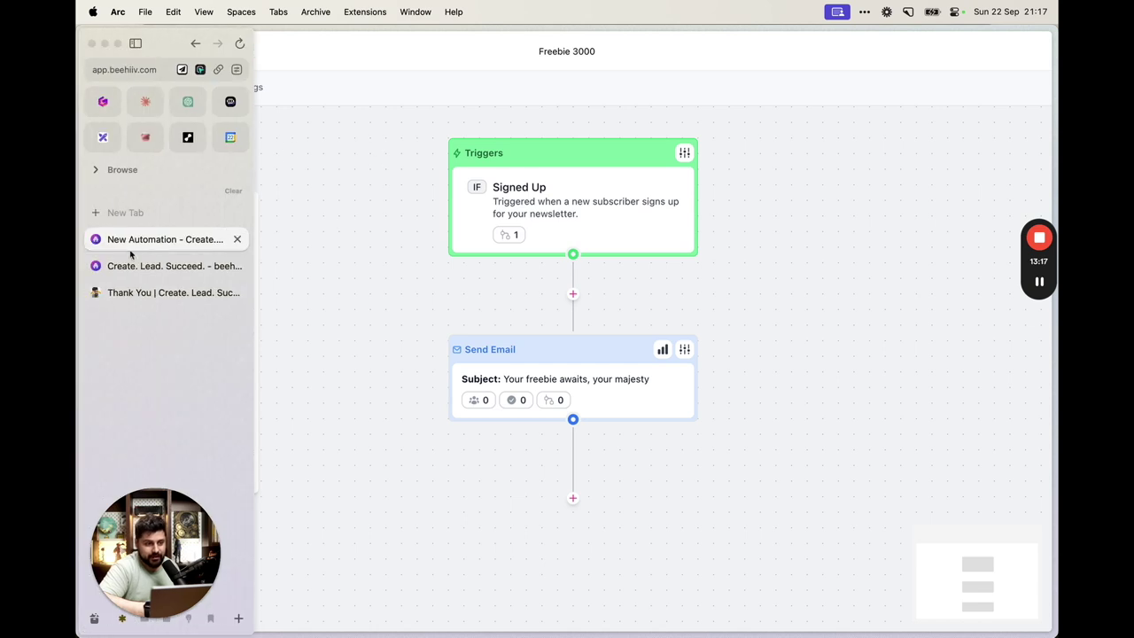
left_click(148, 262)
left_click(773, 186)
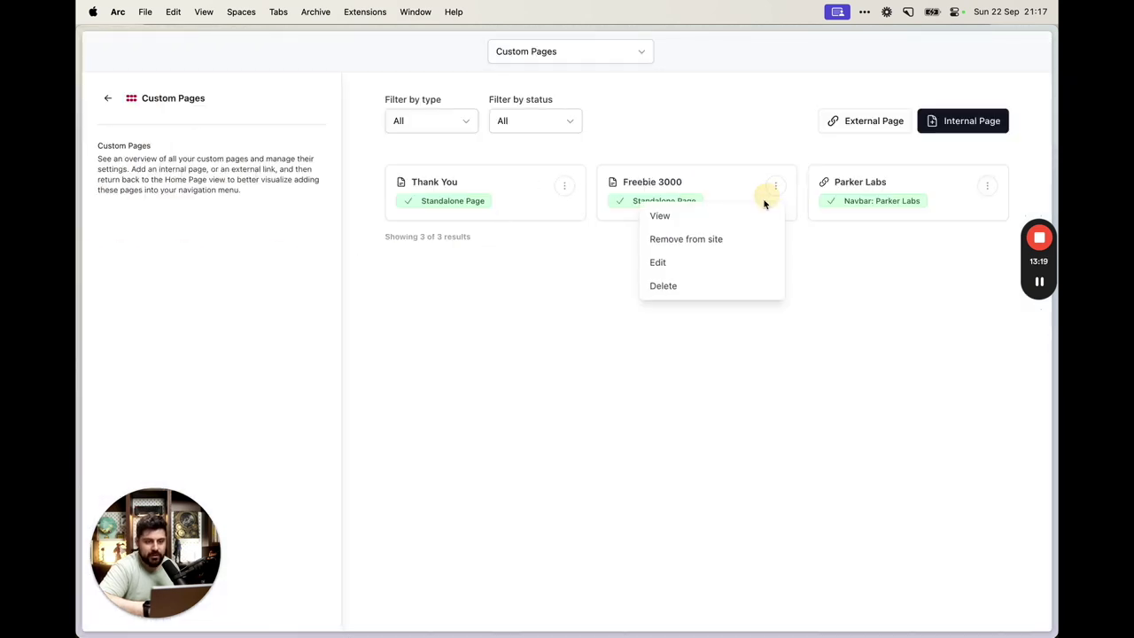
left_click(755, 214)
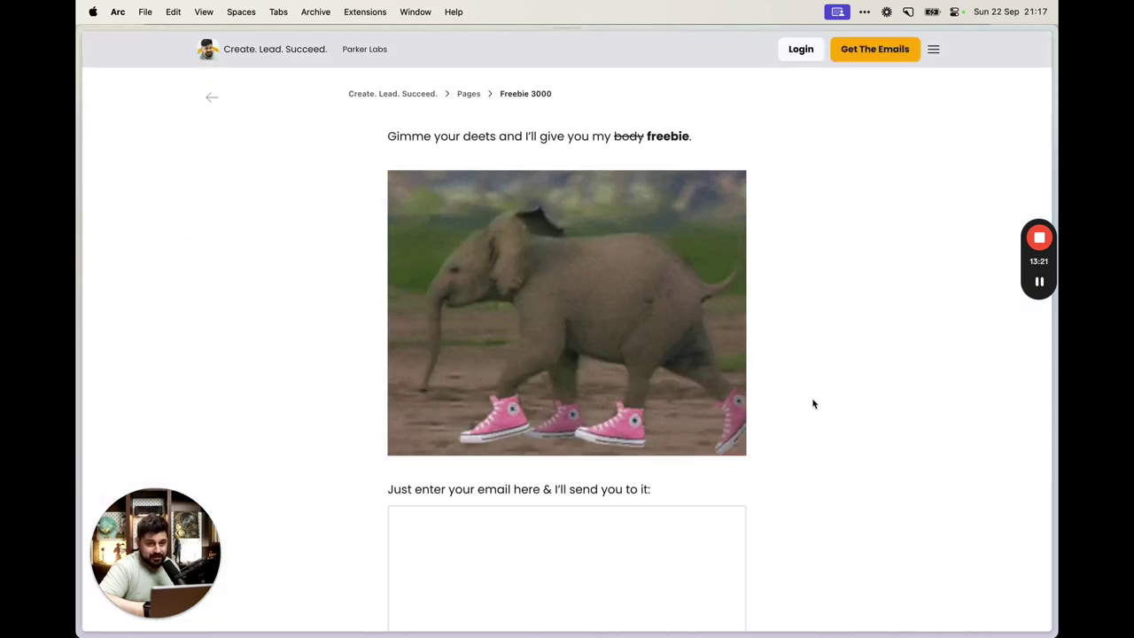
scroll(812, 400, "down", 5)
scroll(812, 404, "up", 1)
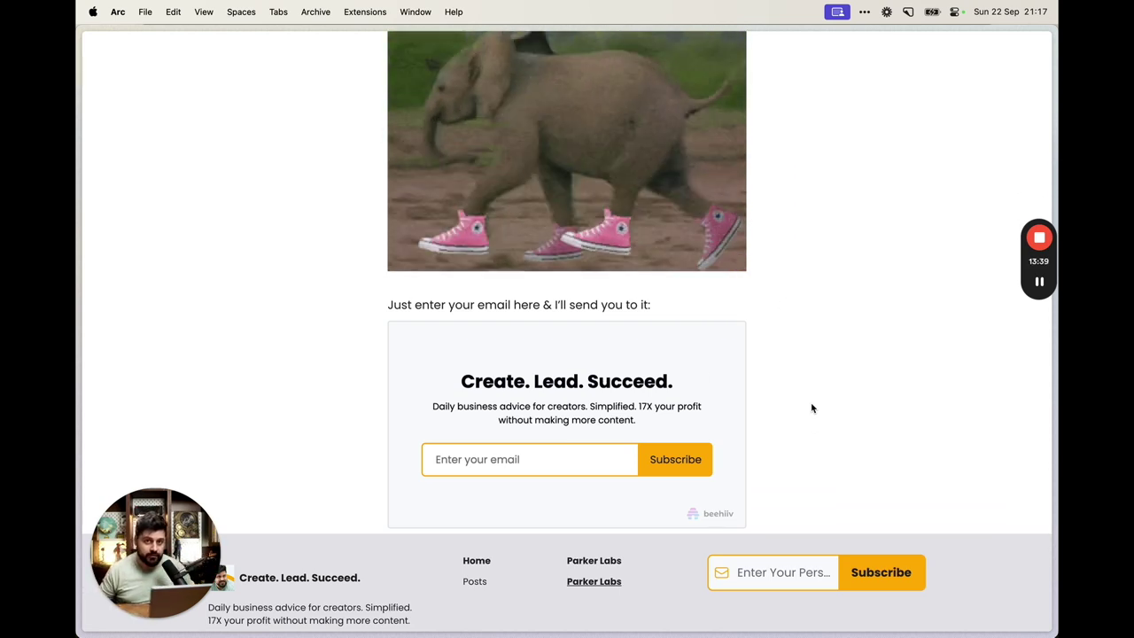
mouse_move(78, 266)
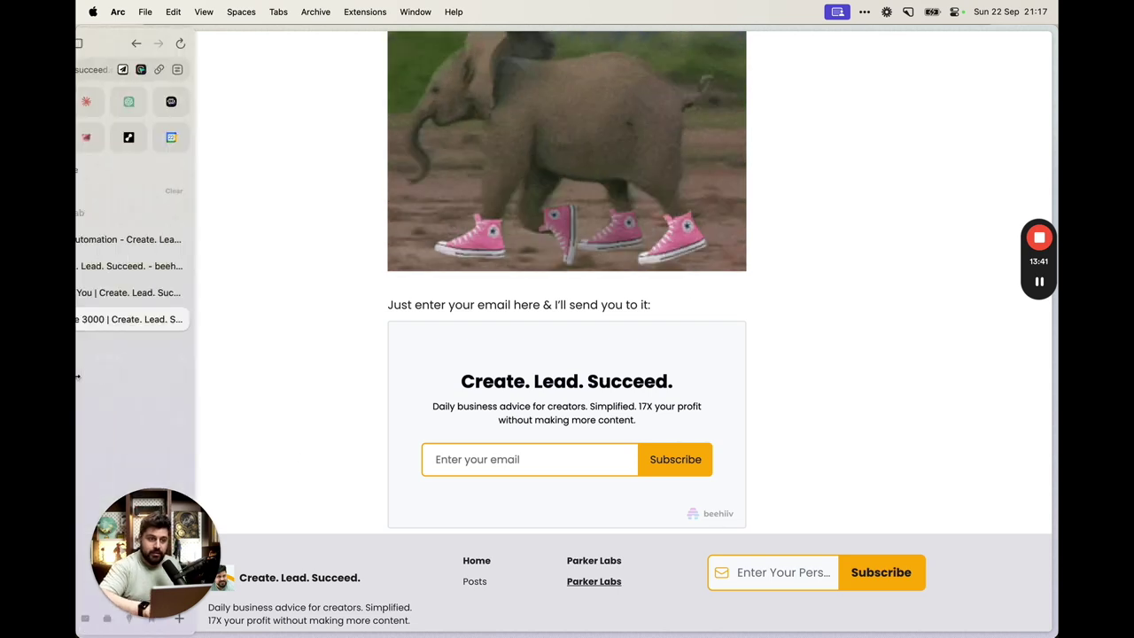
left_click(152, 239)
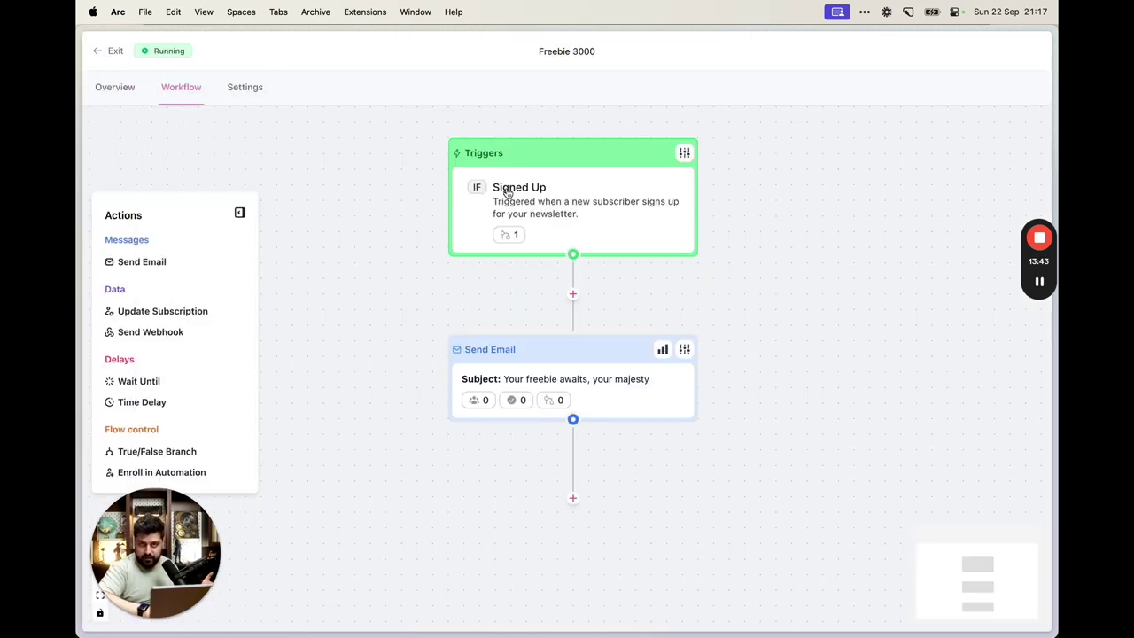
Add a Time Delay step of 1 day after the freebie email and activate it
scroll(552, 316, "down", 2)
scroll(552, 316, "down", 2)
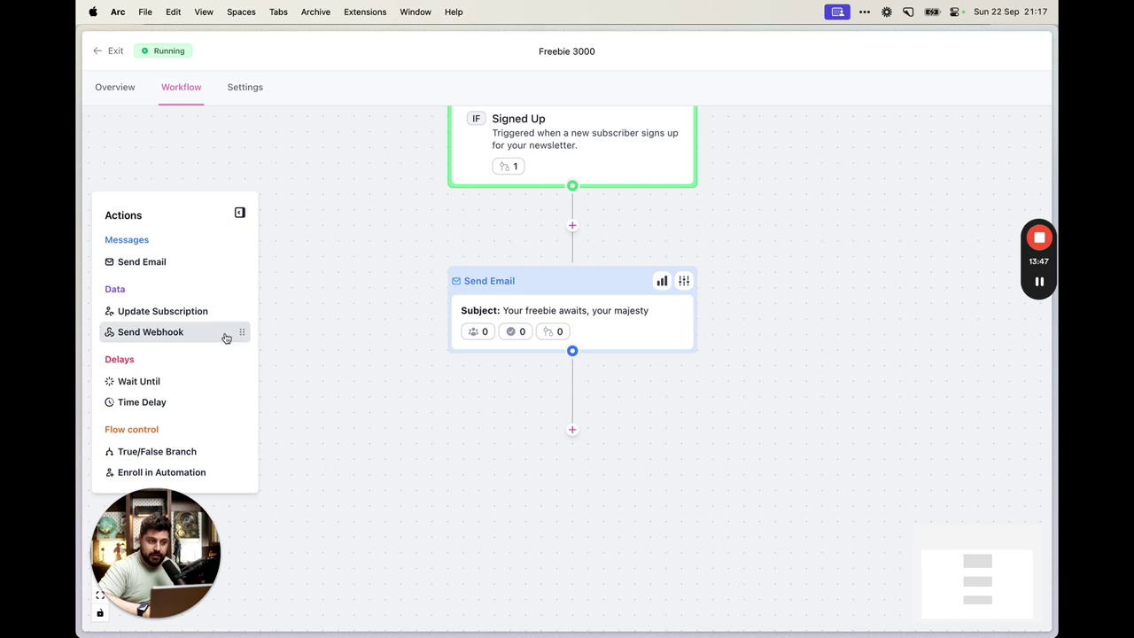
left_click_drag(177, 401, 610, 413)
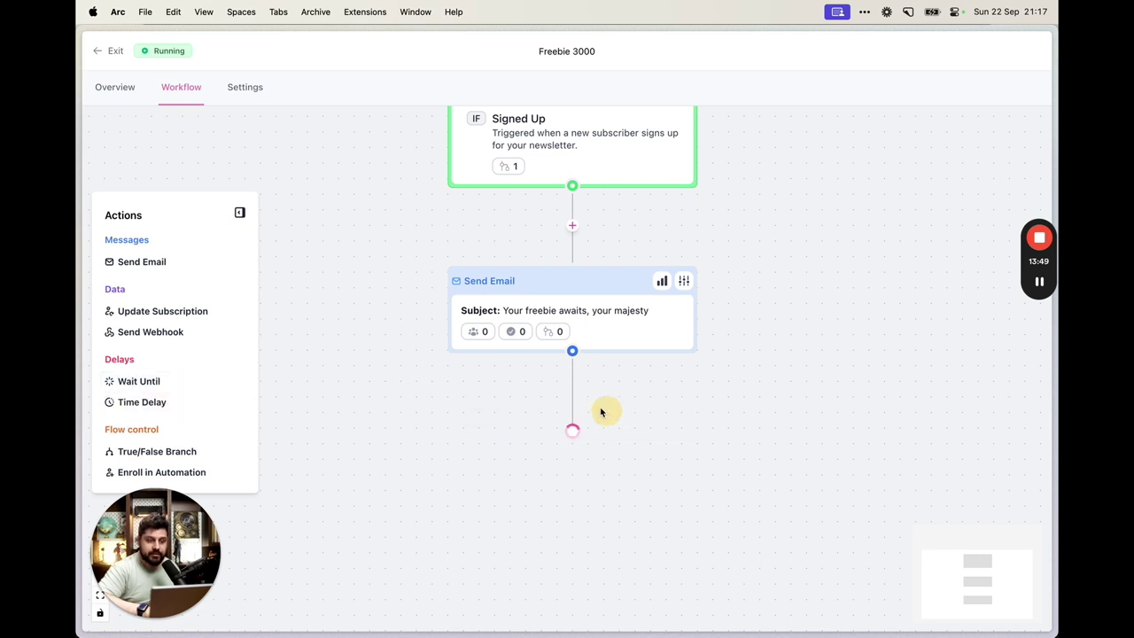
left_click(680, 390)
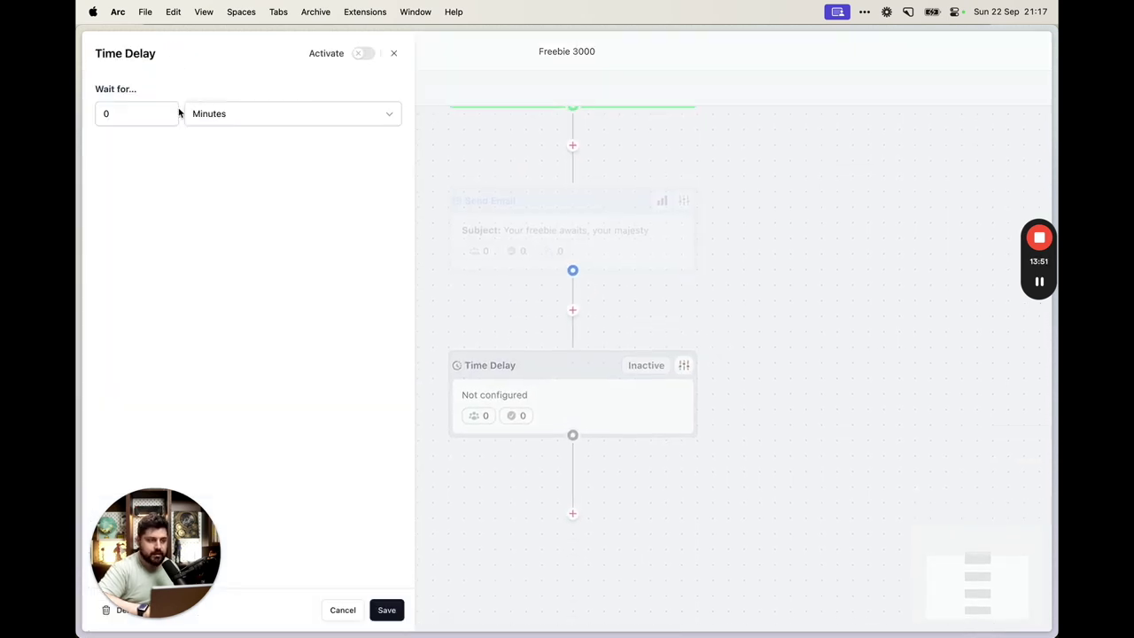
left_click(244, 115)
left_click(220, 194)
left_click(139, 113)
type("1")
left_click(451, 337)
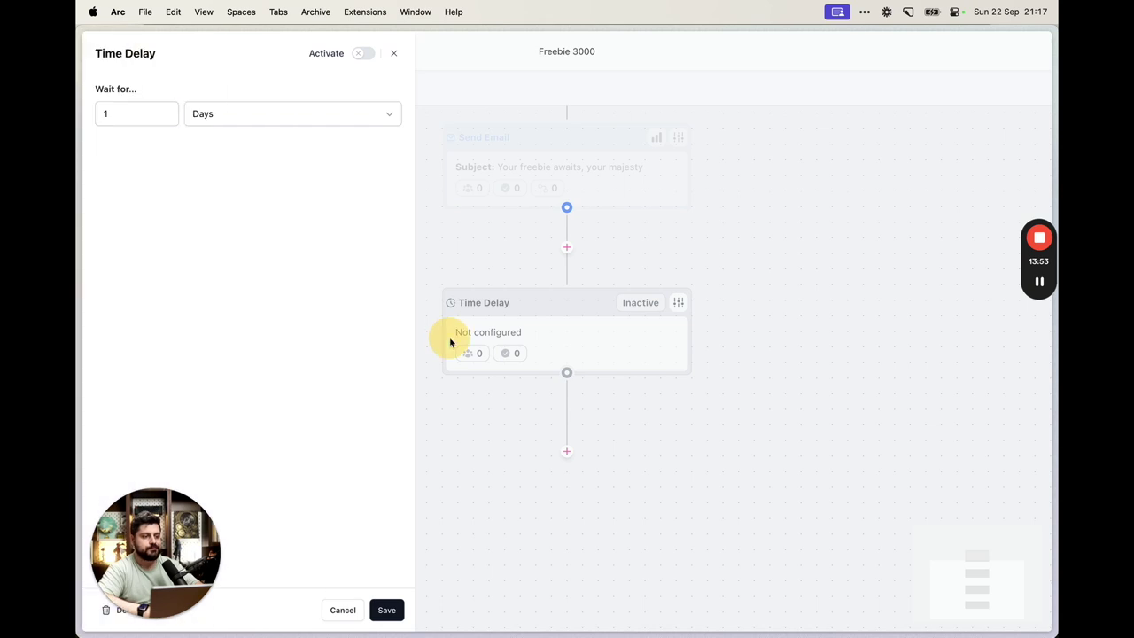
left_click(365, 55)
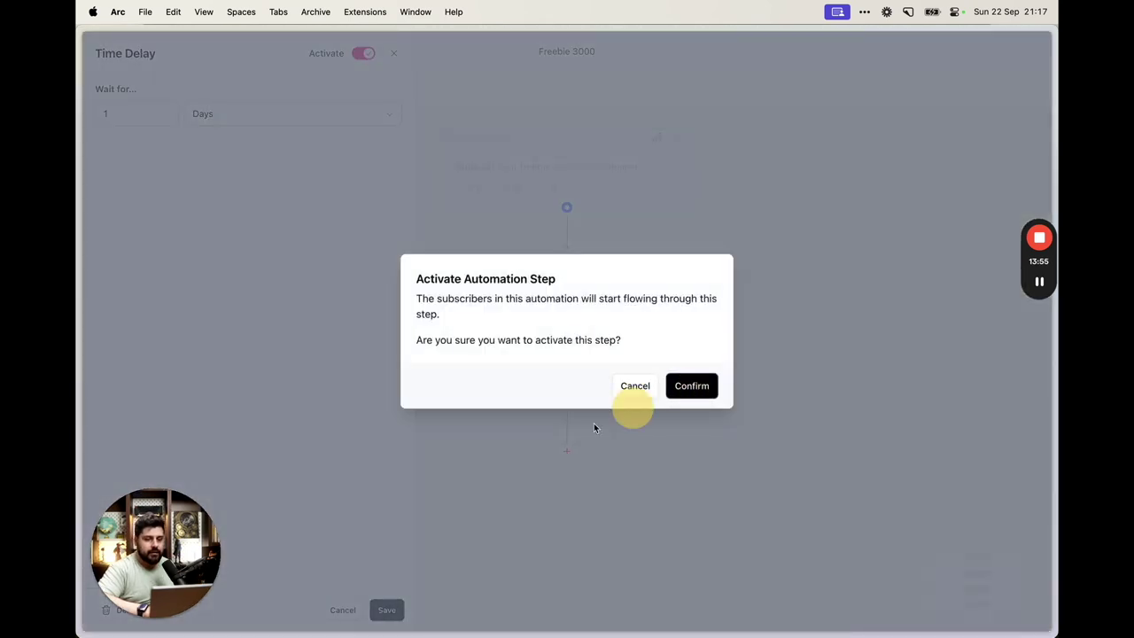
left_click(689, 386)
left_click(450, 592)
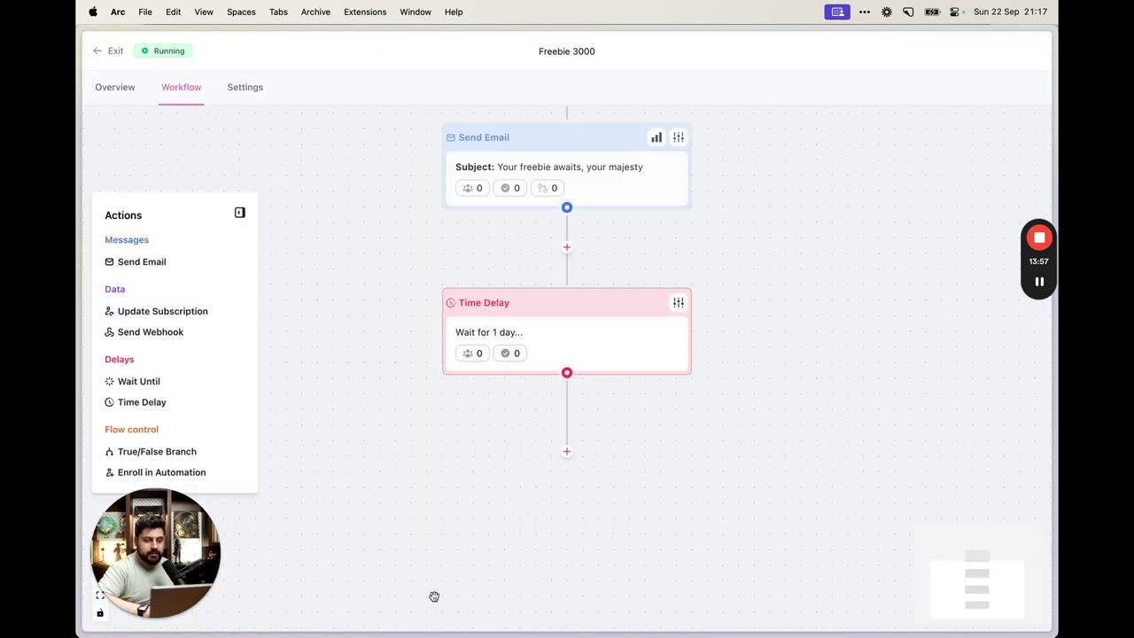
Add a second Send Email step after the delay and exit to the Automations list
left_click_drag(177, 262, 562, 434)
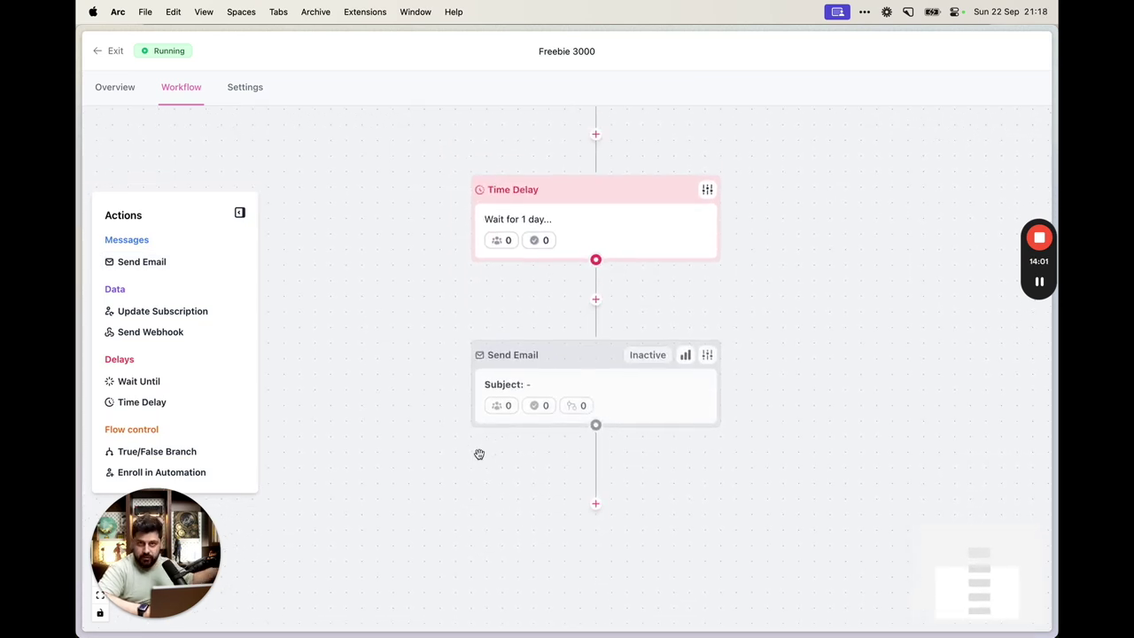
scroll(633, 390, "up", 3)
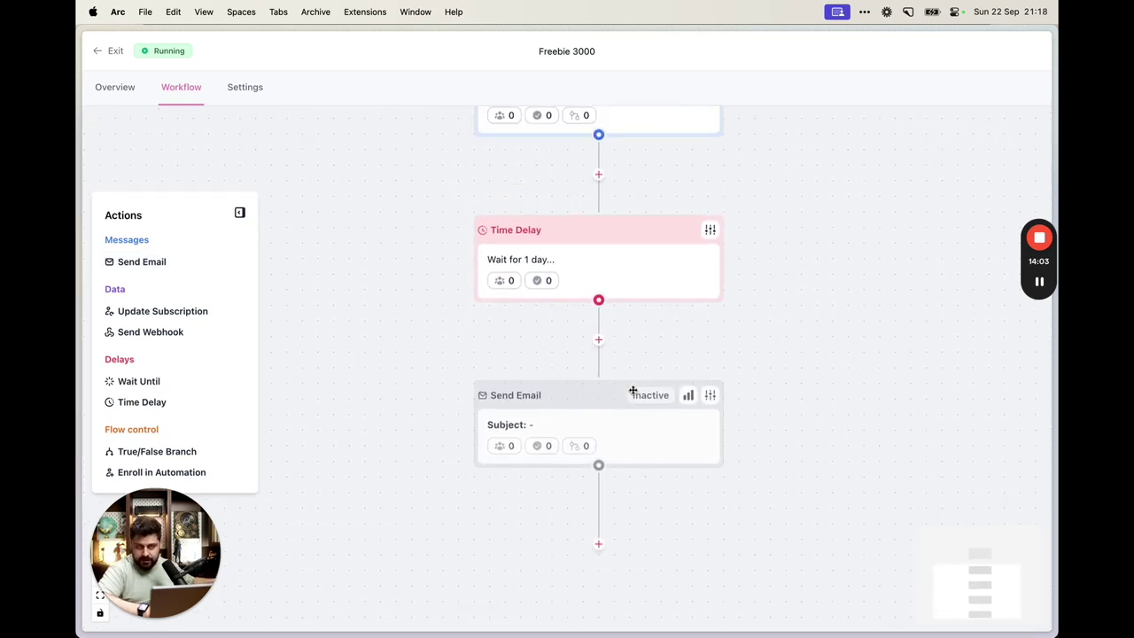
scroll(633, 390, "up", 8)
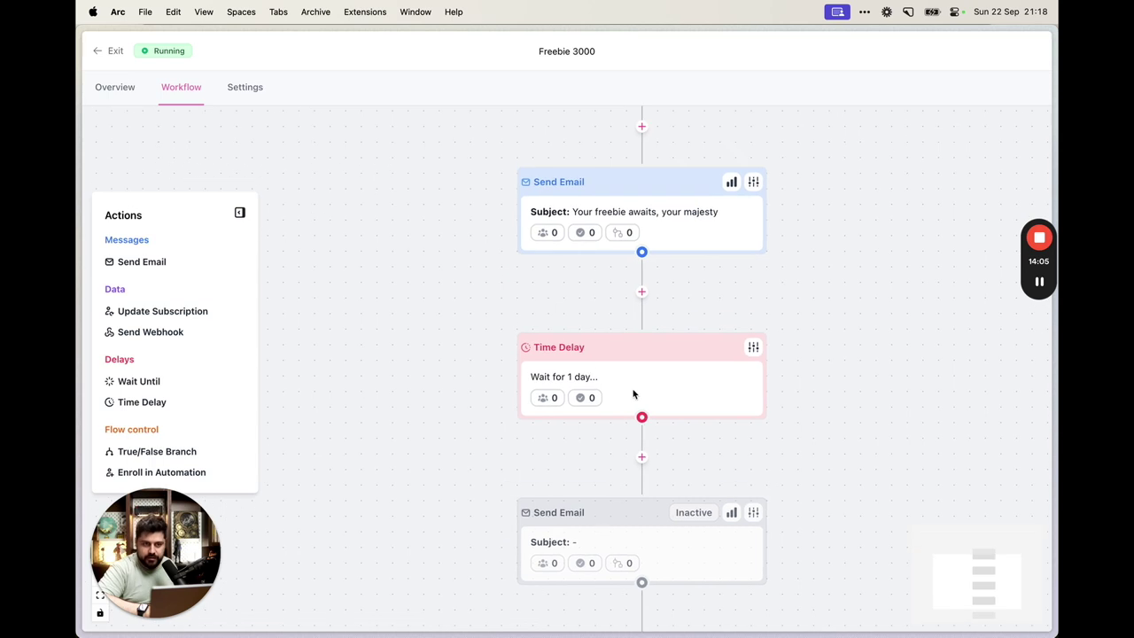
scroll(692, 487, "down", 2)
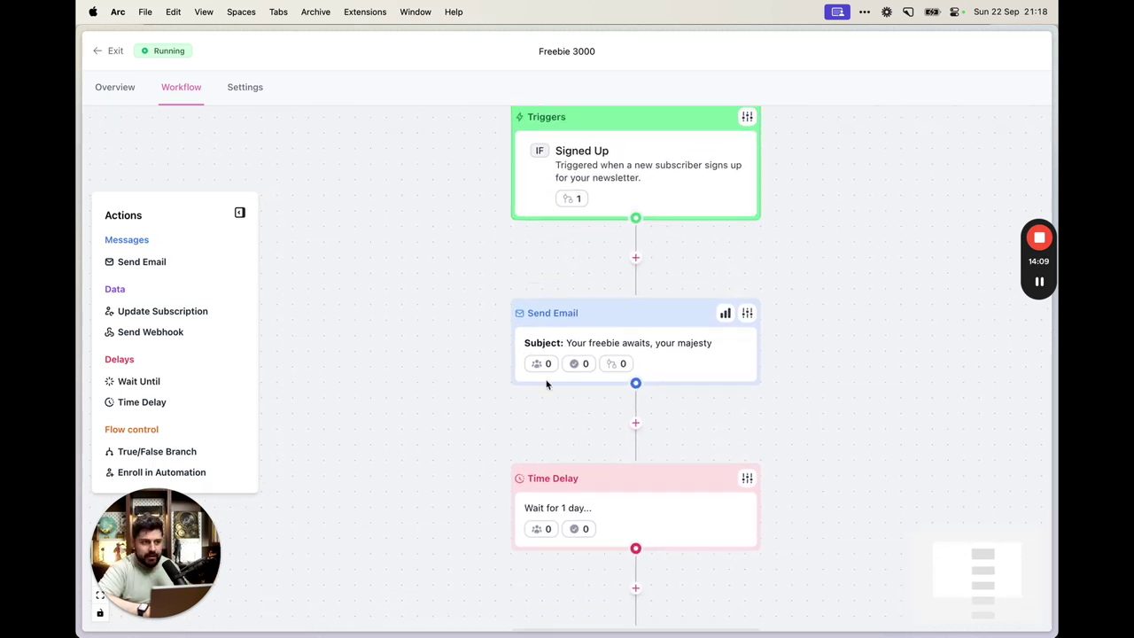
scroll(600, 417, "down", 4)
scroll(598, 410, "up", 4)
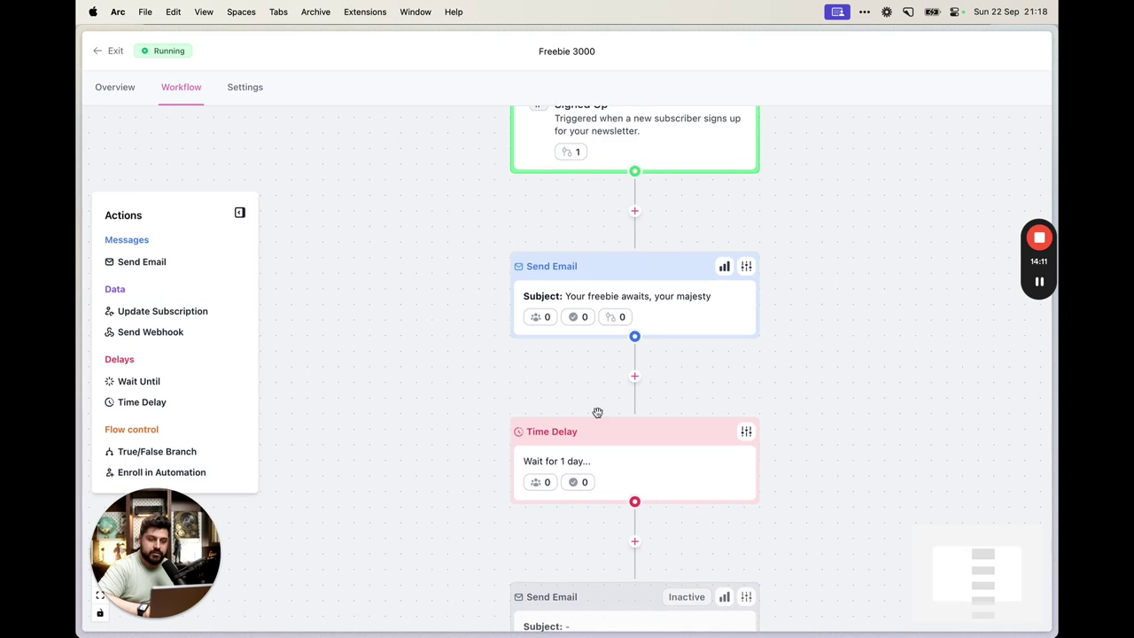
scroll(598, 413, "down", 1)
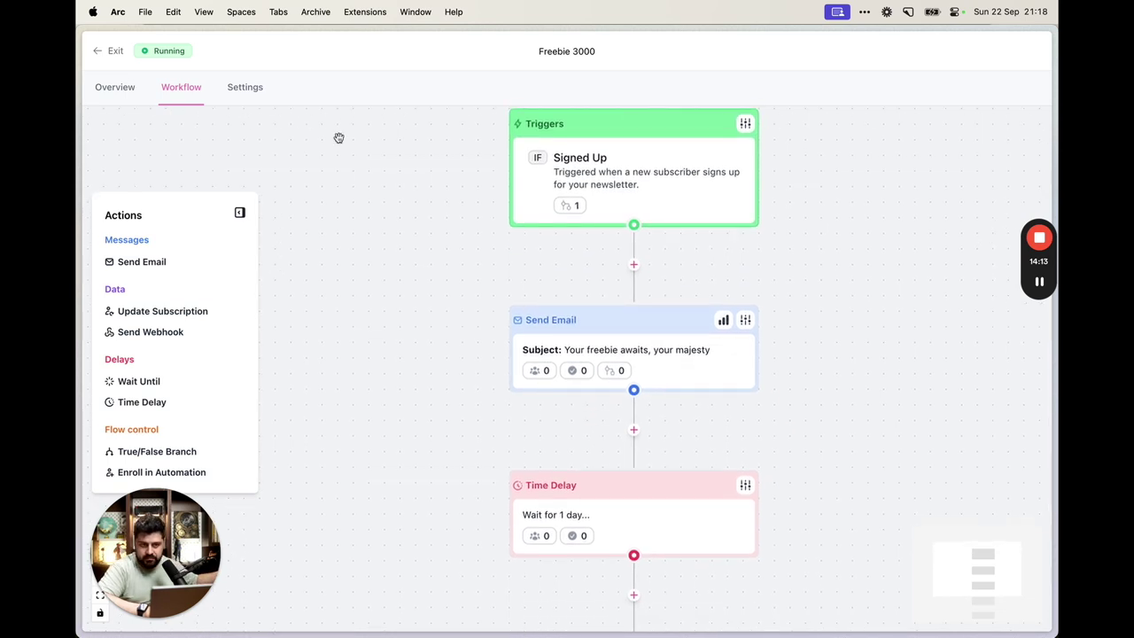
left_click(105, 48)
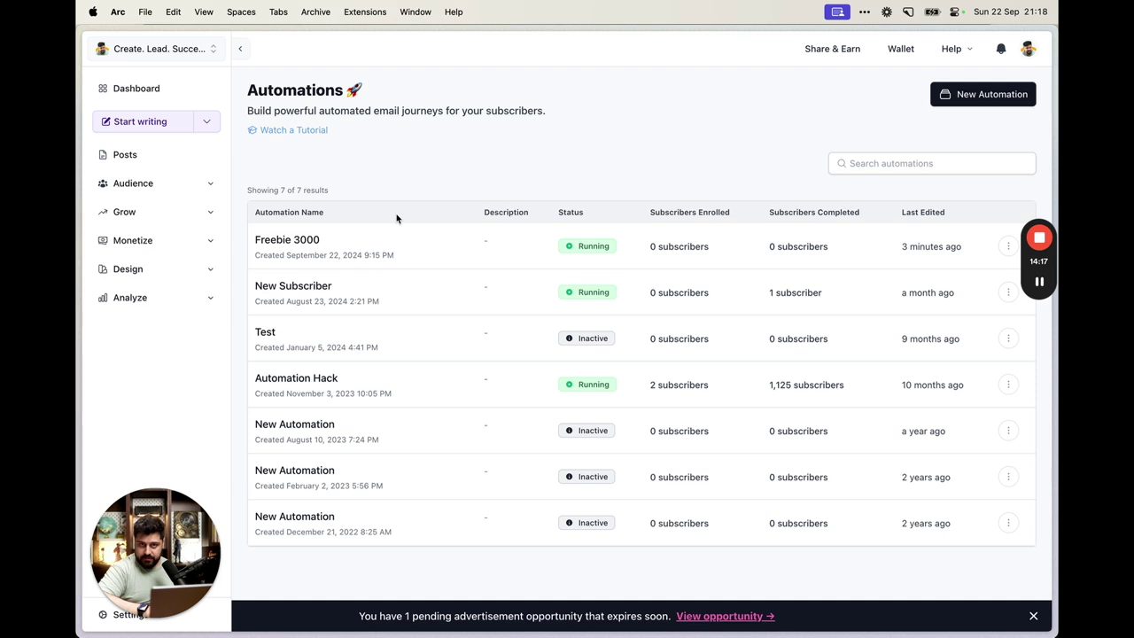
Switch to the Create. Lead. Succeed. tab showing the Custom Pages list
mouse_move(78, 207)
left_click(156, 268)
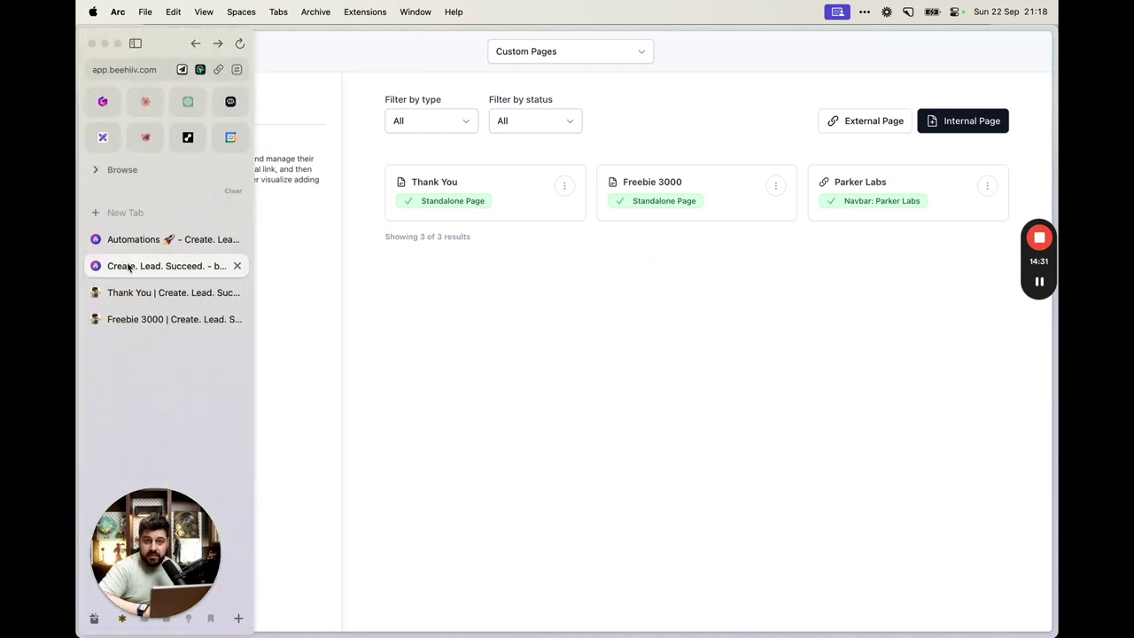
mouse_move(1040, 281)
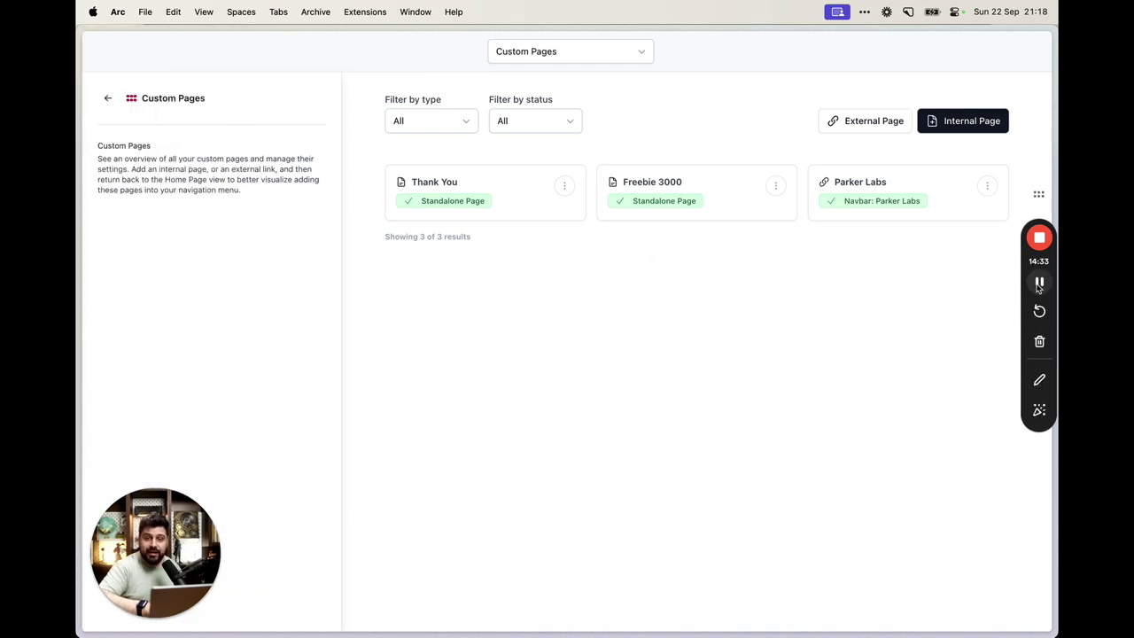